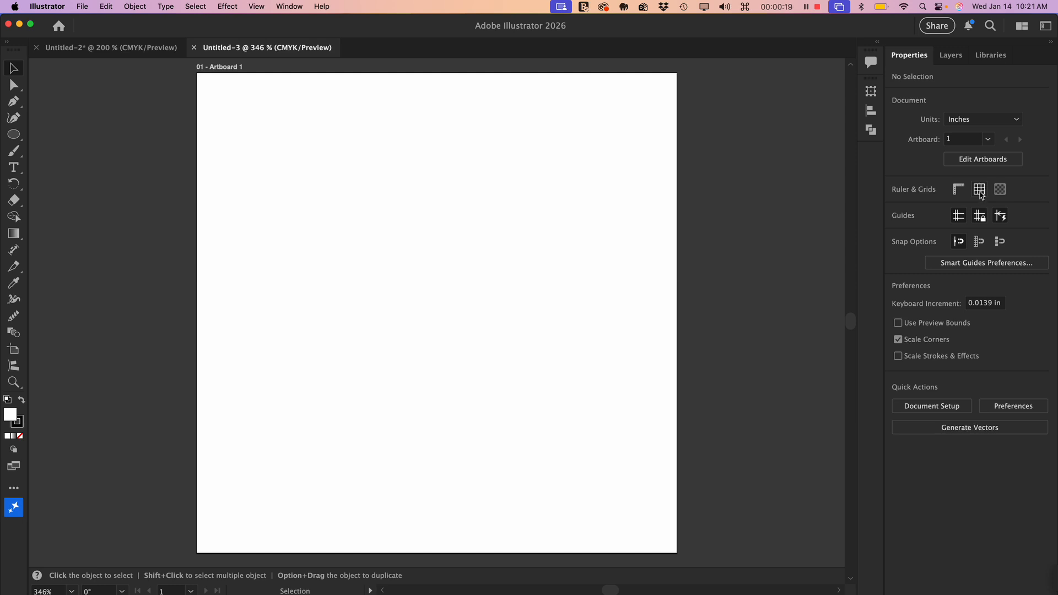
# - Save the current layout as a new workspace named RK-Basic Workspace and check it in the list of workspaces
pyautogui.click(287, 8)
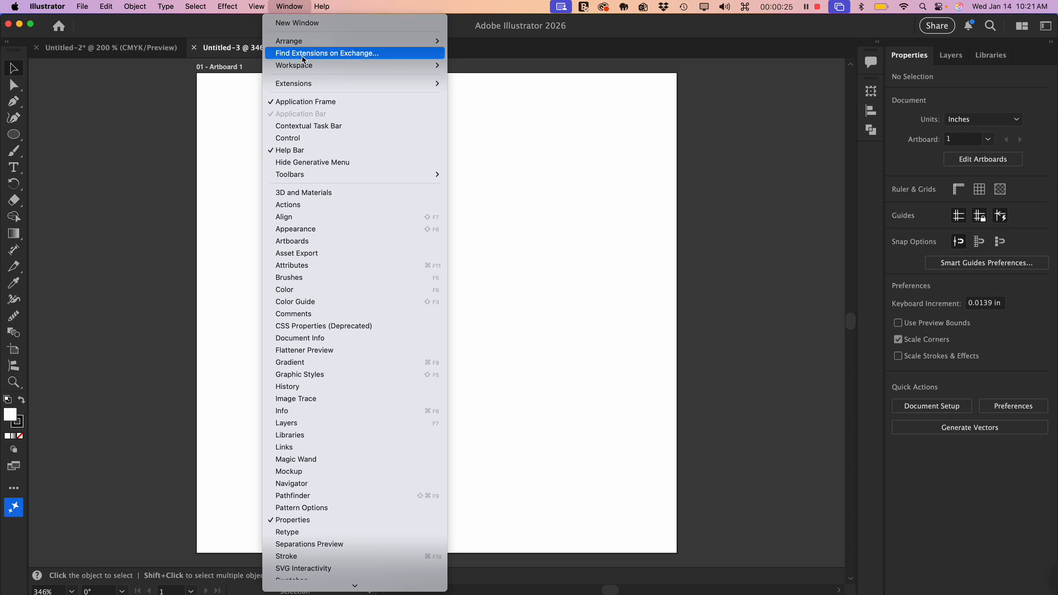
pyautogui.moveTo(306, 66)
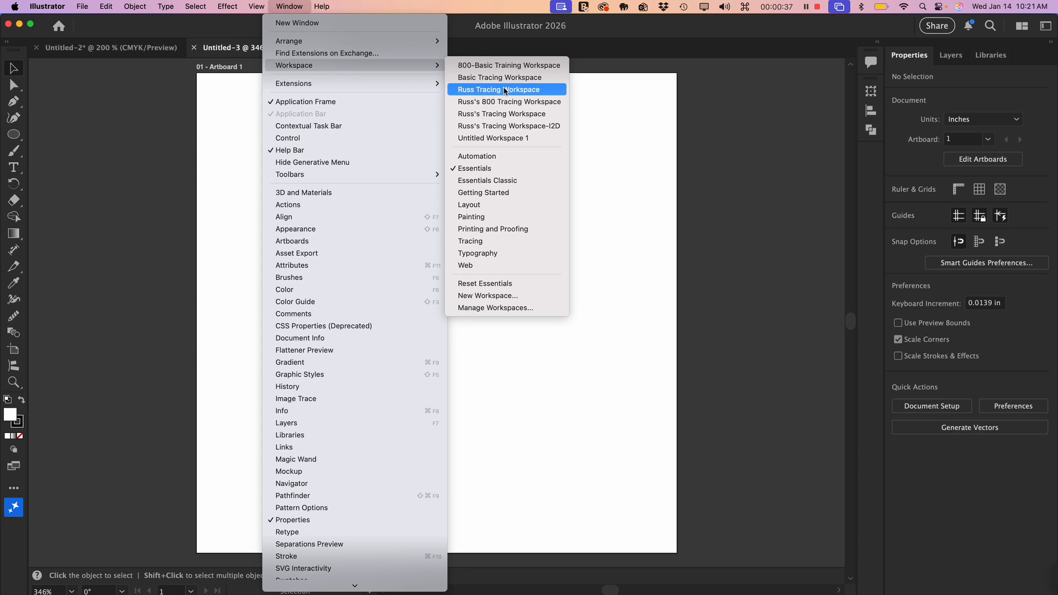
pyautogui.click(494, 300)
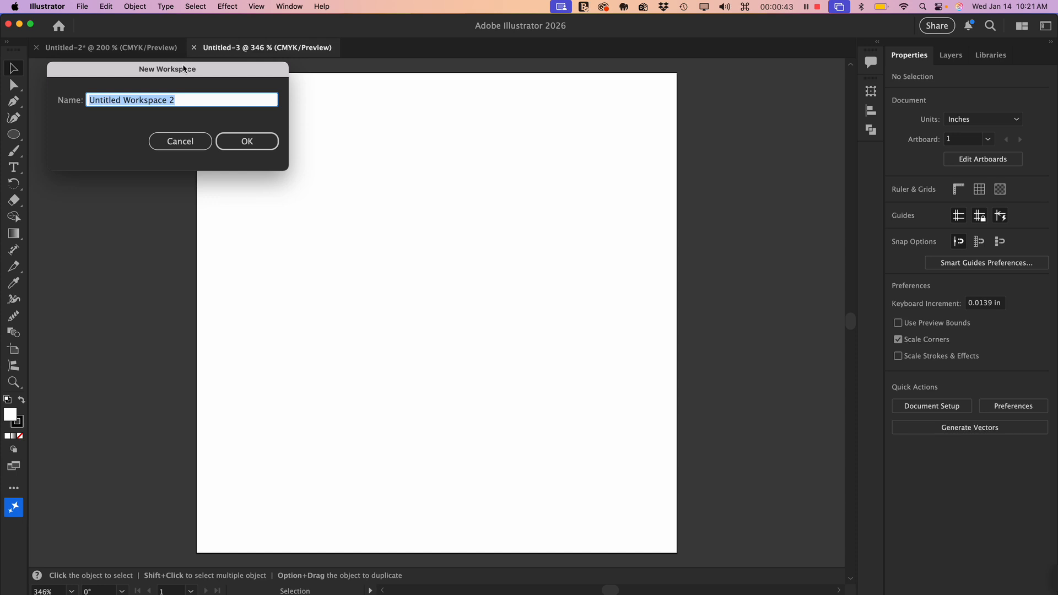
pyautogui.write('Rus')
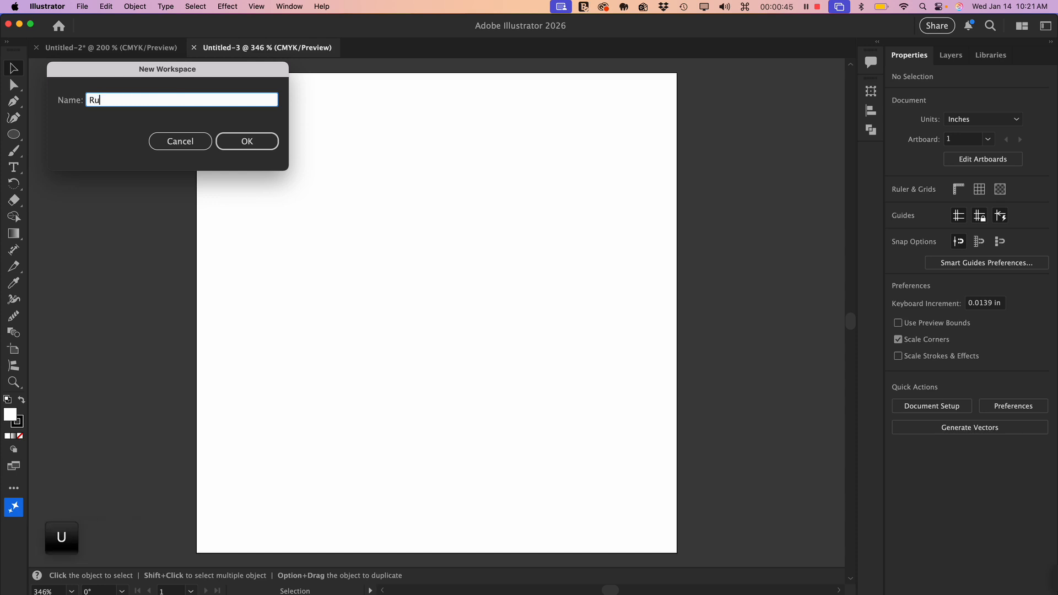
pyautogui.press('BackSpace')
pyautogui.press('BackSpace')
pyautogui.press('BackSpace')
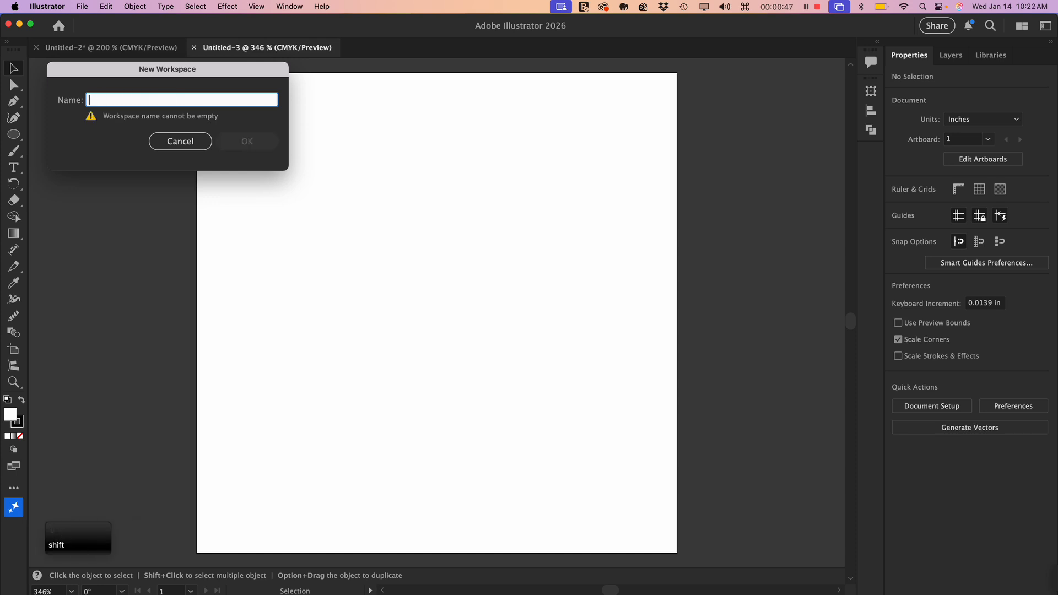
pyautogui.write('RK-B')
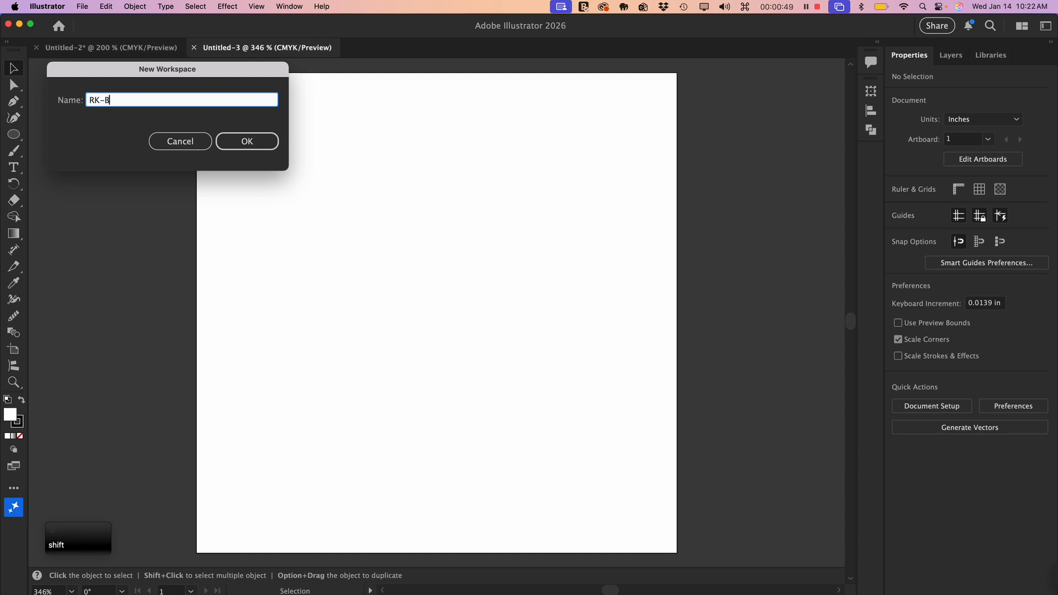
pyautogui.write('Asic Wo')
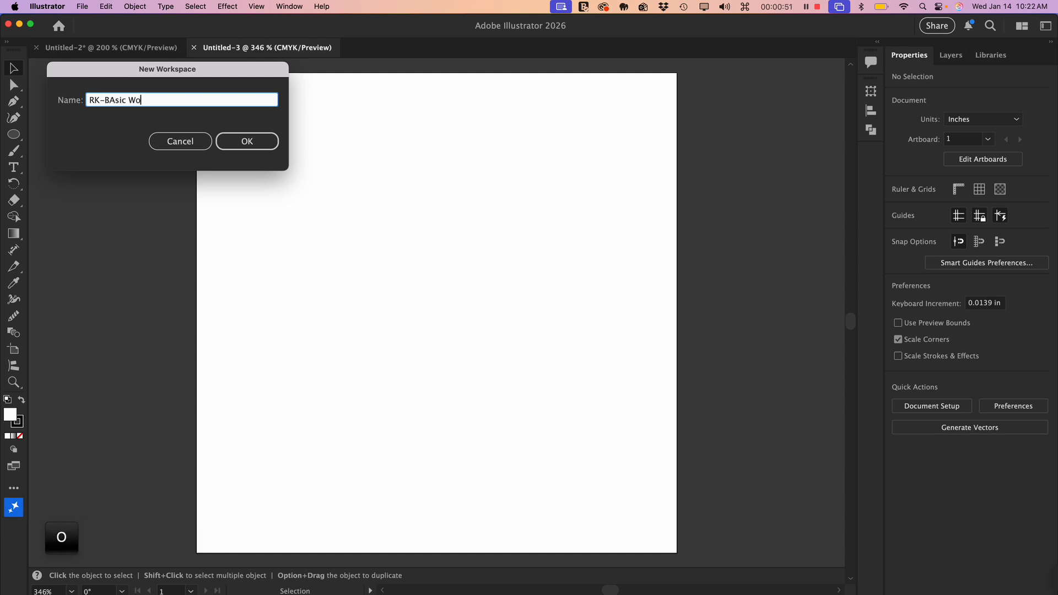
pyautogui.write('rkspace')
pyautogui.moveTo(109, 100); pyautogui.dragTo(116, 101)
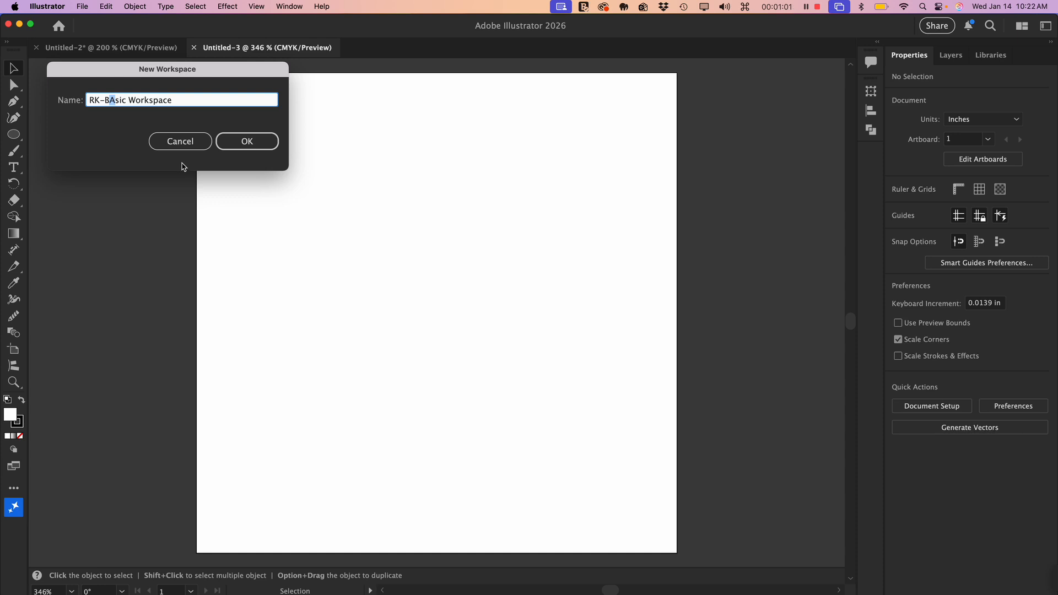
pyautogui.write('a')
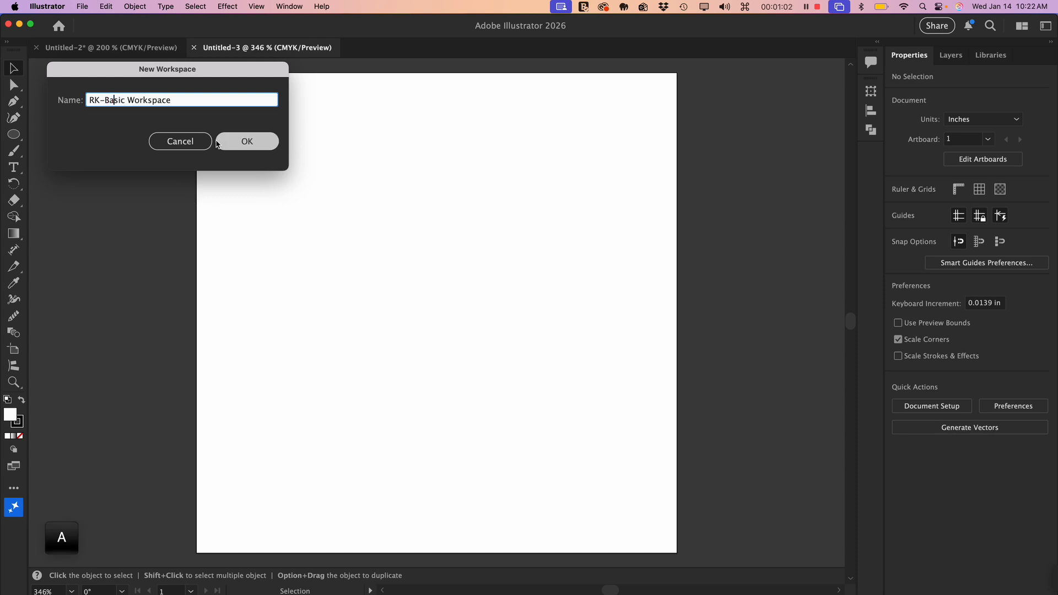
pyautogui.click(267, 140)
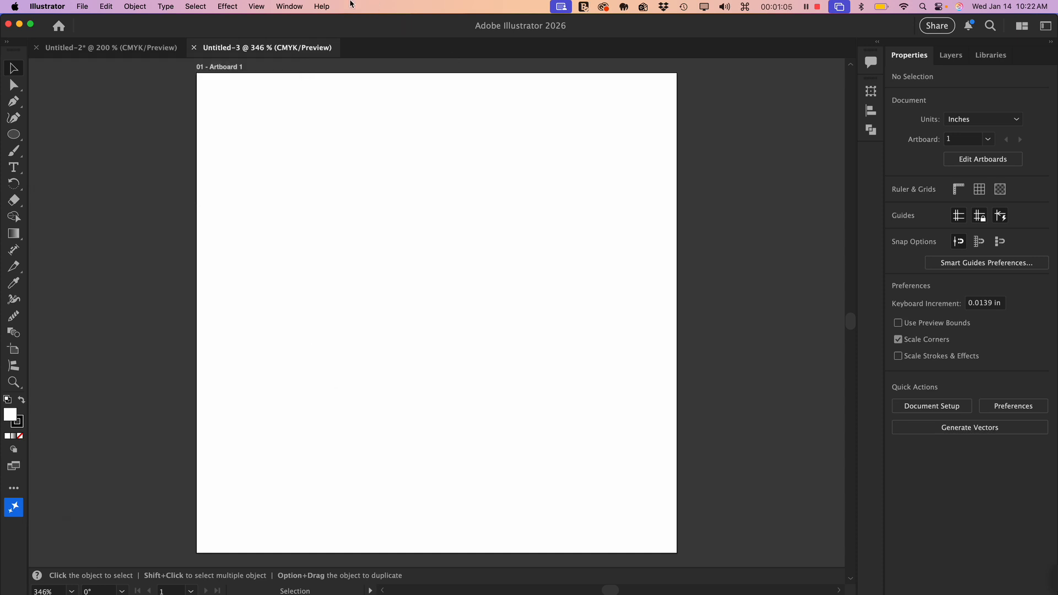
pyautogui.click(289, 6)
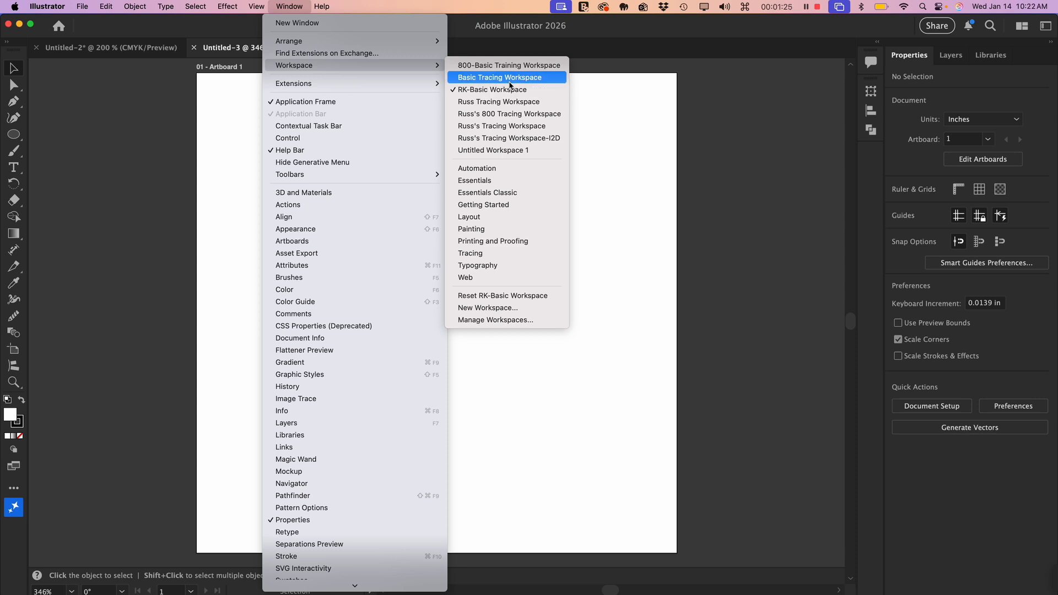
pyautogui.click(509, 80)
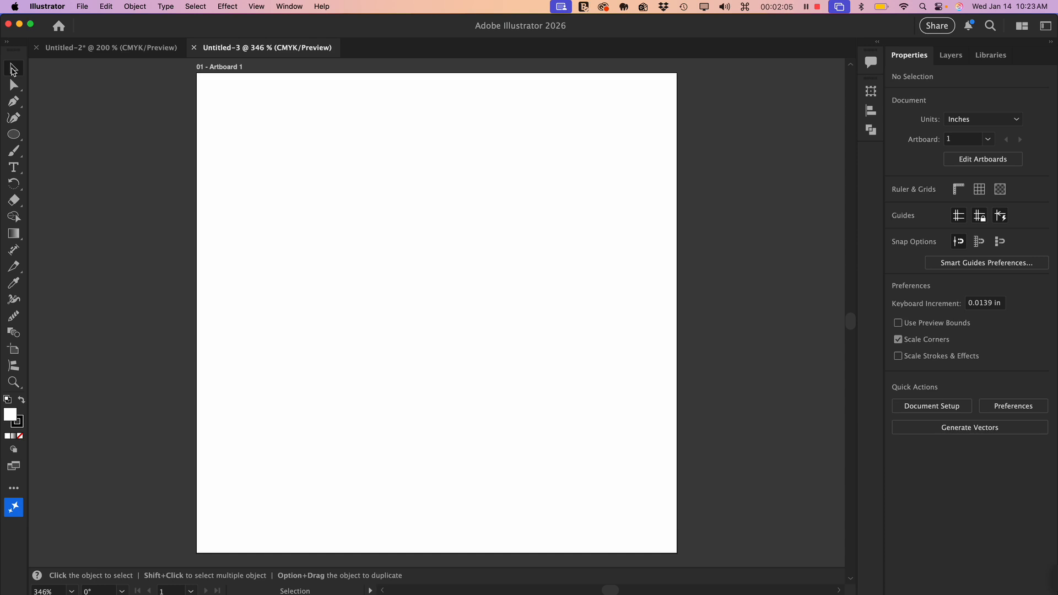
# - Try switching between the Selection, Direct Selection and Ellipse tools
pyautogui.click(12, 87)
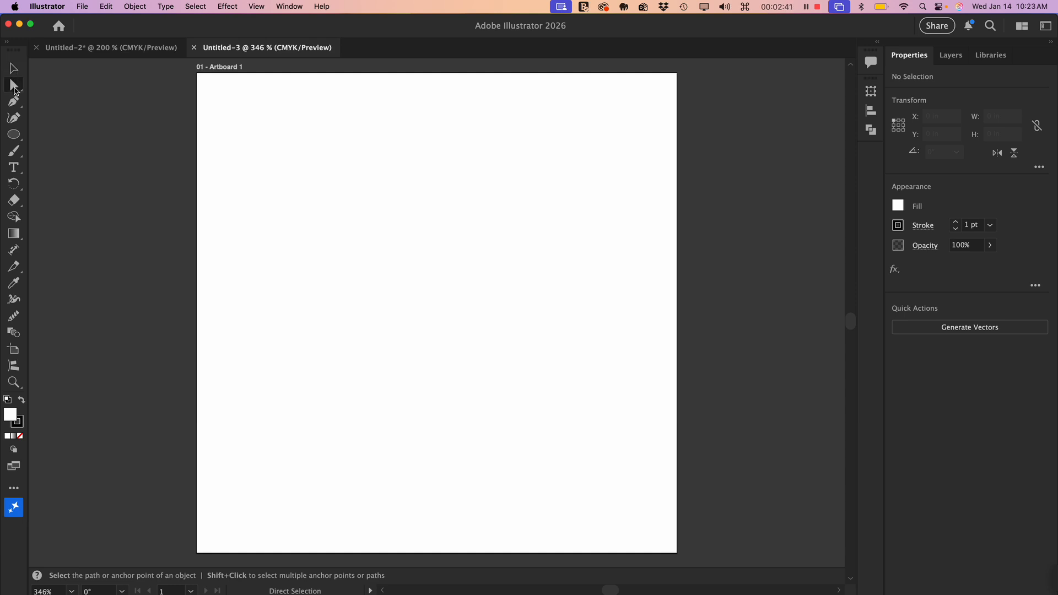
pyautogui.click(13, 70)
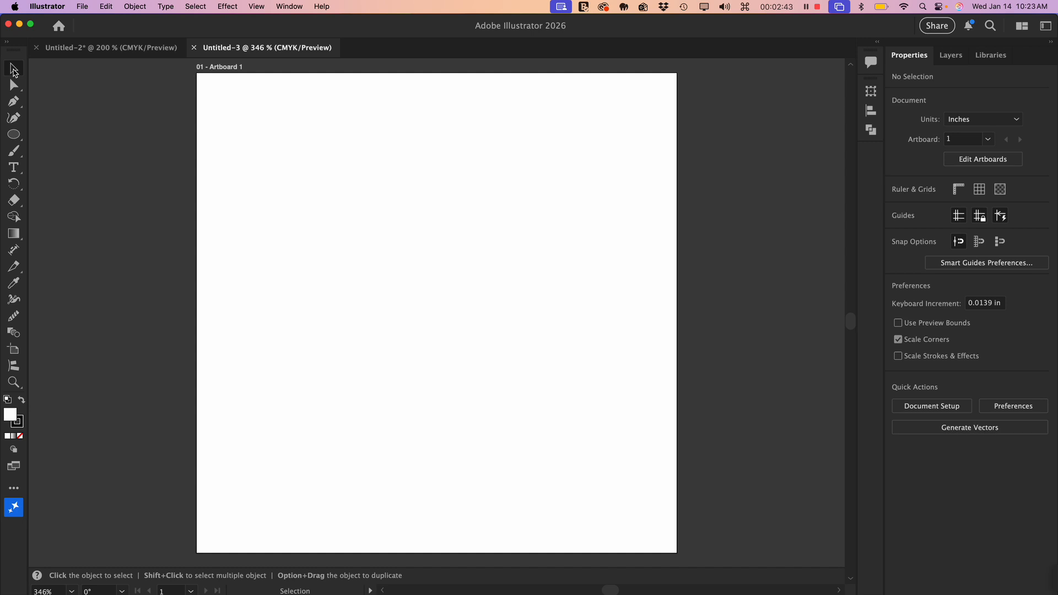
pyautogui.click(14, 134)
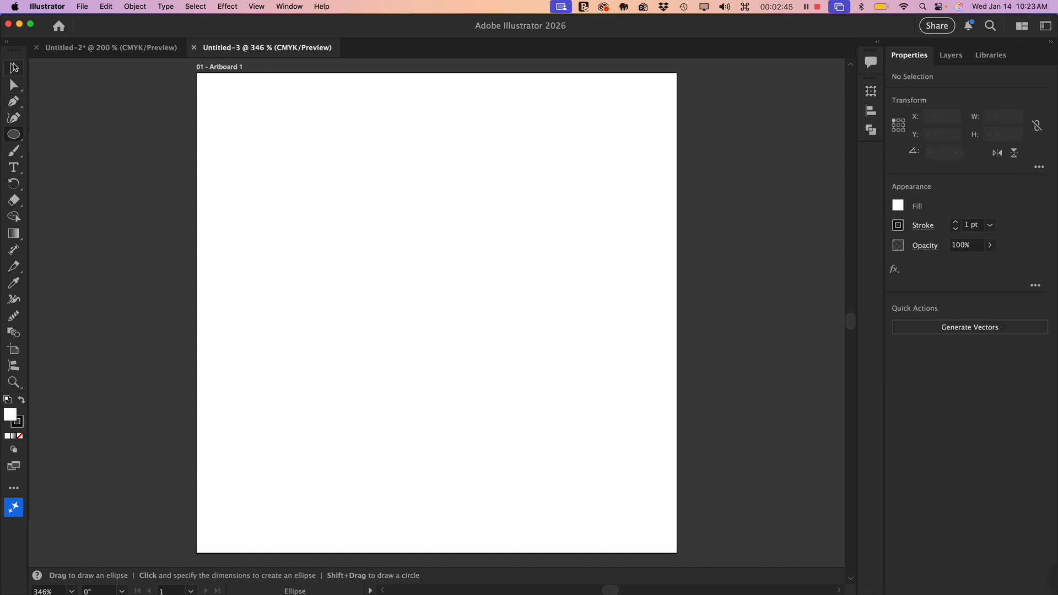
pyautogui.press('v')
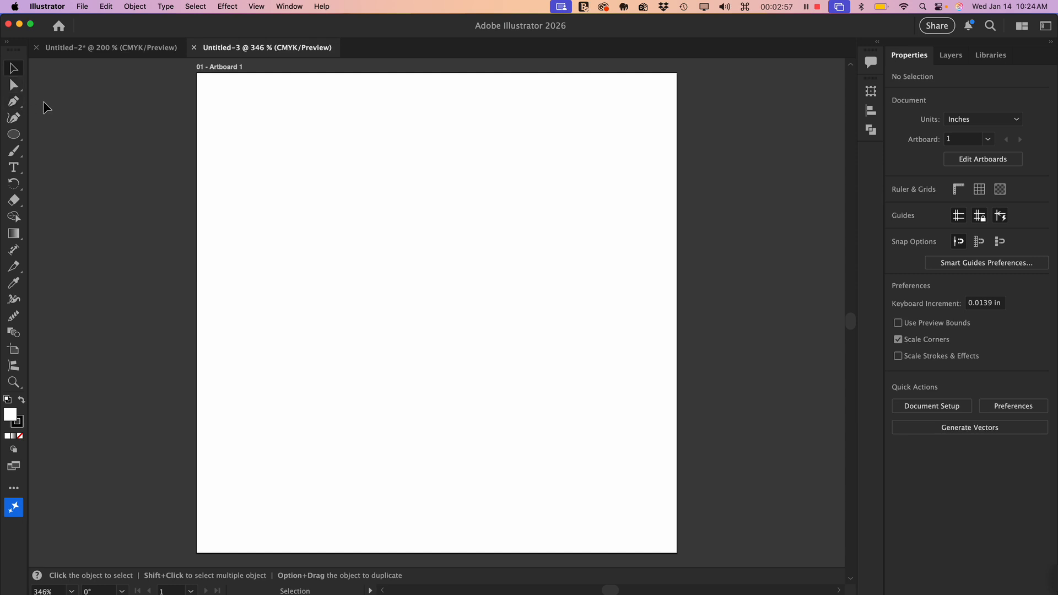
pyautogui.press('a')
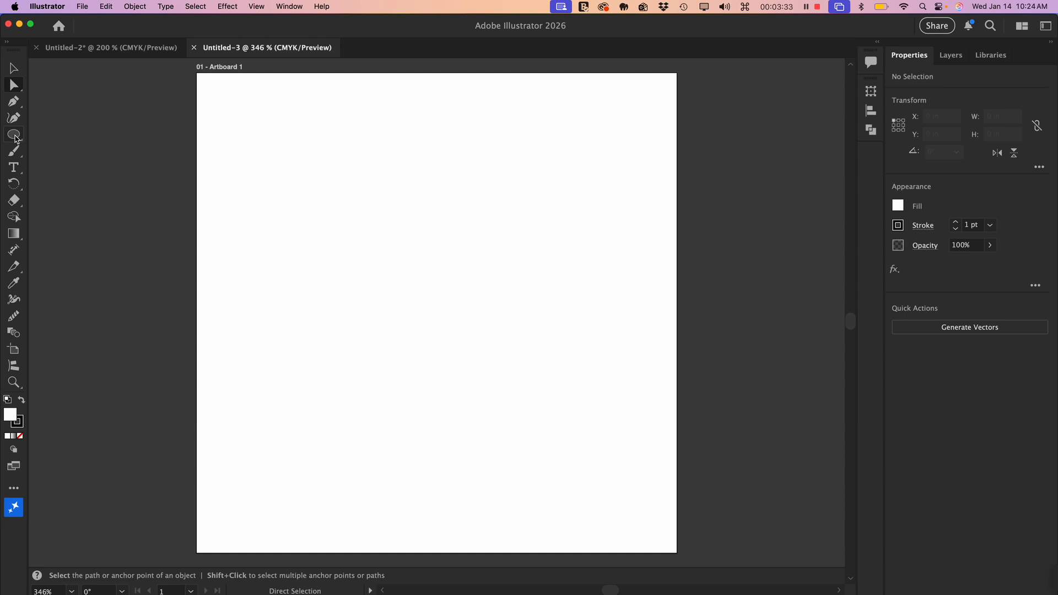
# - Detach the shape tool group as a floating panel and place it beside the upper end of the toolbar
pyautogui.click(16, 139)
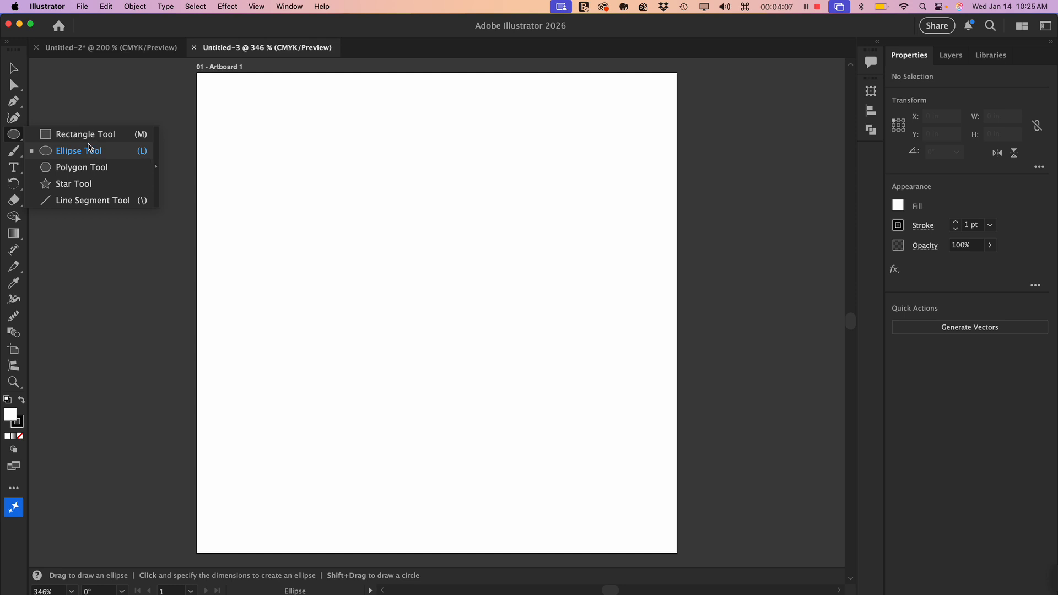
pyautogui.click(157, 174)
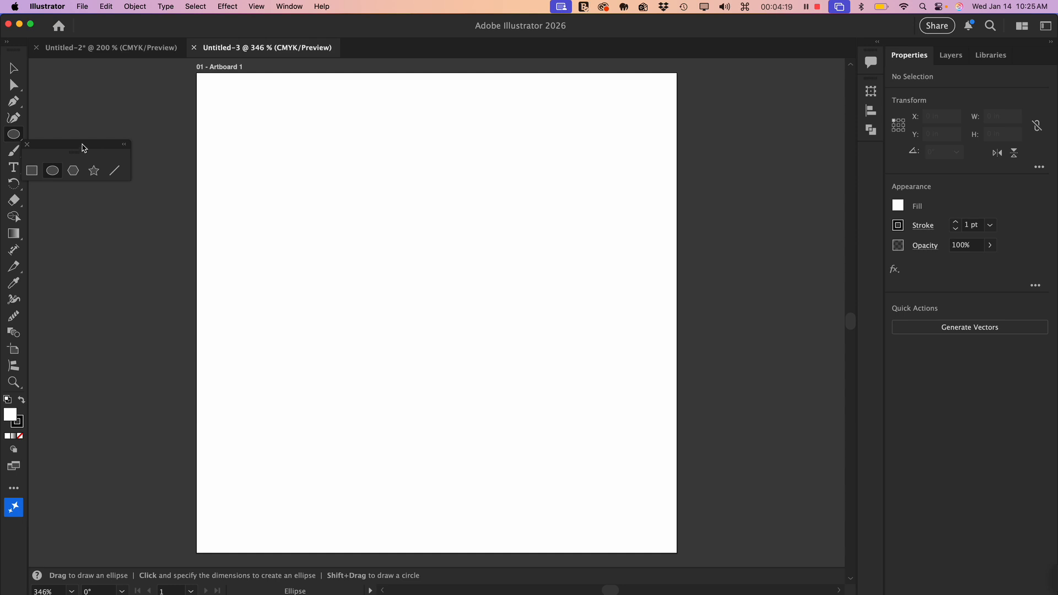
pyautogui.moveTo(84, 149); pyautogui.dragTo(106, 77)
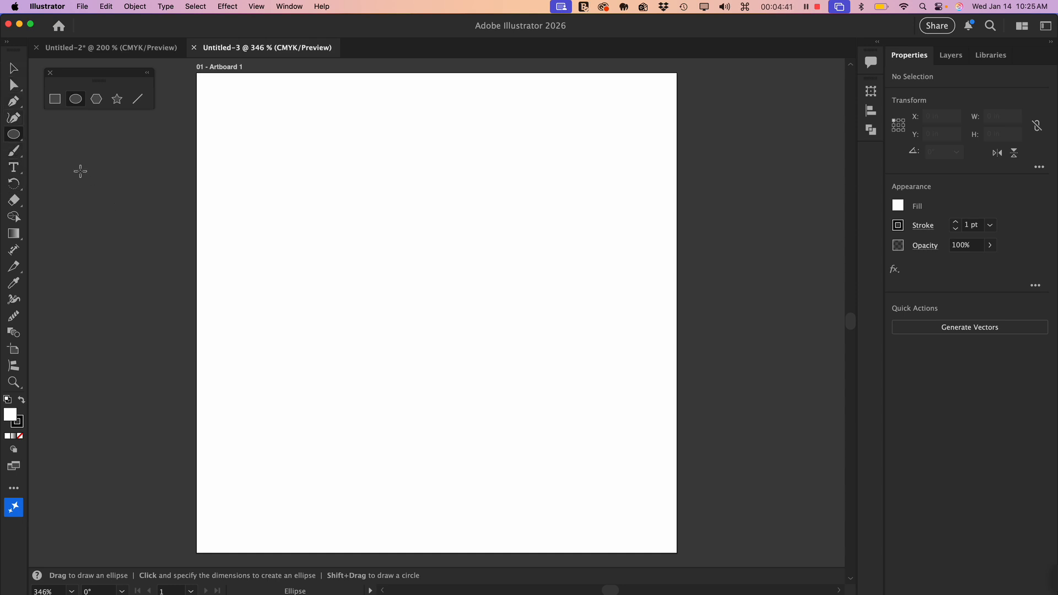
# - Detach the Rotate, Scale, Reflect and Shear tool group as a floating panel below the shape tools and close it again
pyautogui.click(15, 185)
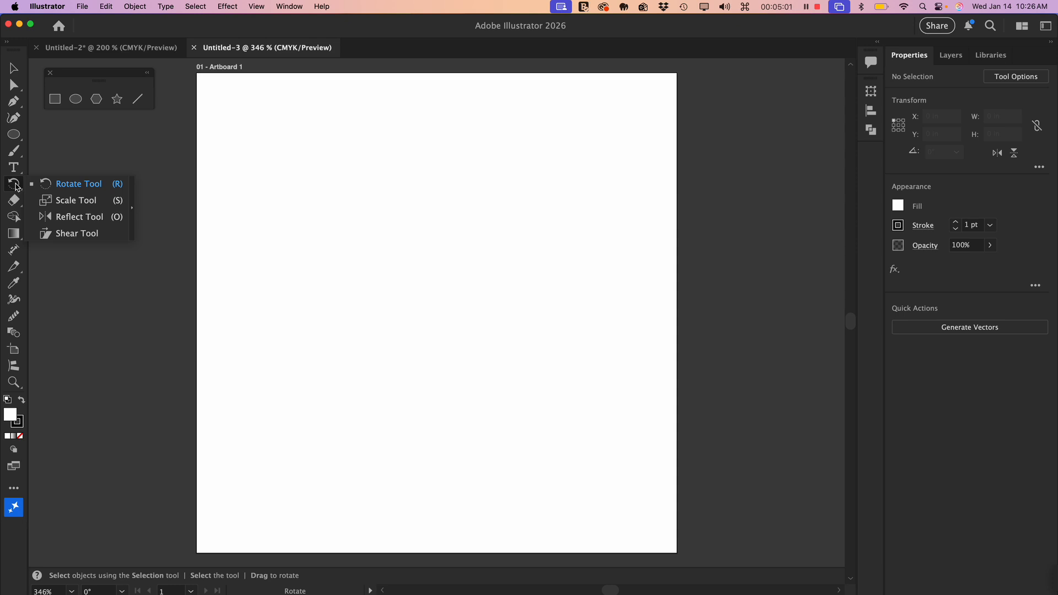
pyautogui.click(65, 200)
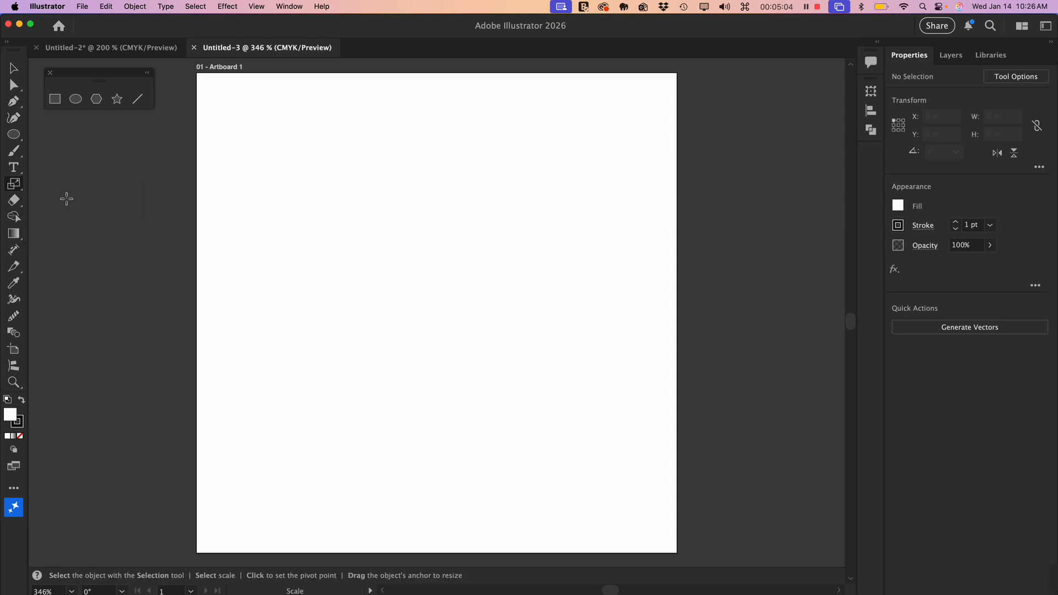
pyautogui.click(18, 188)
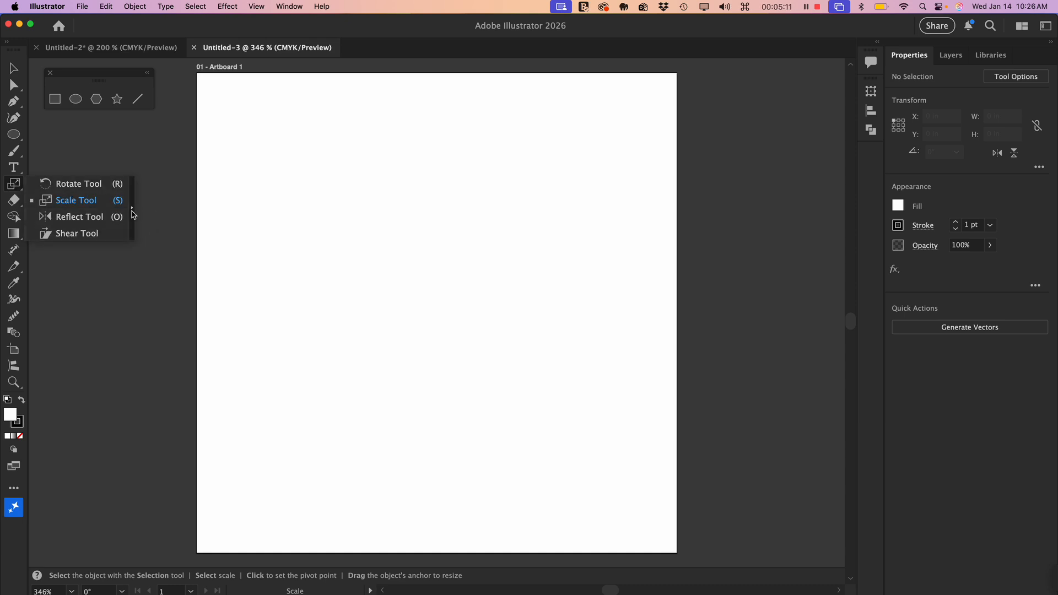
pyautogui.click(132, 209)
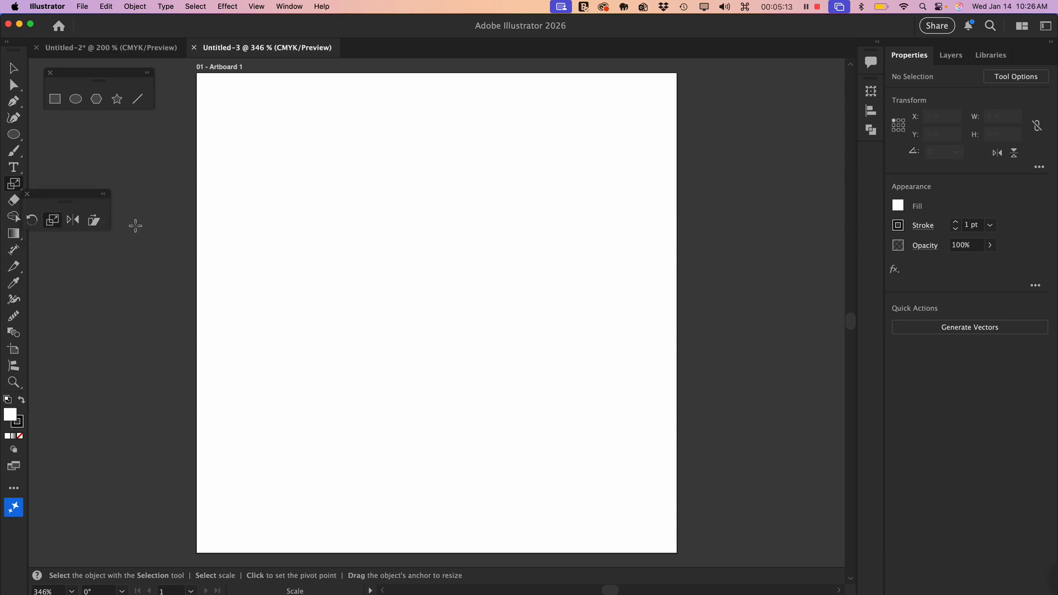
pyautogui.moveTo(64, 193); pyautogui.dragTo(81, 128)
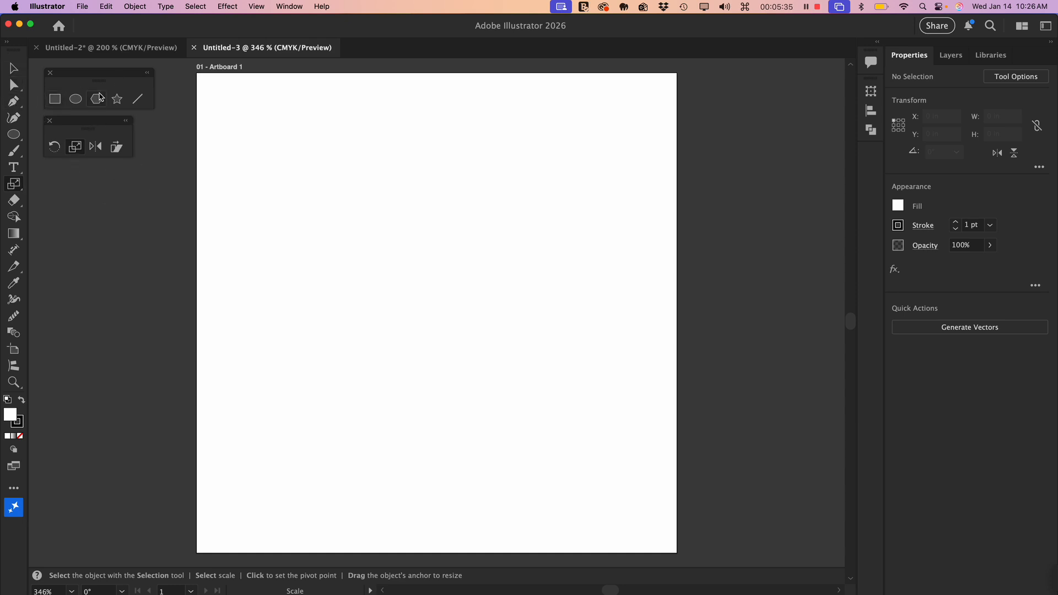
pyautogui.click(50, 121)
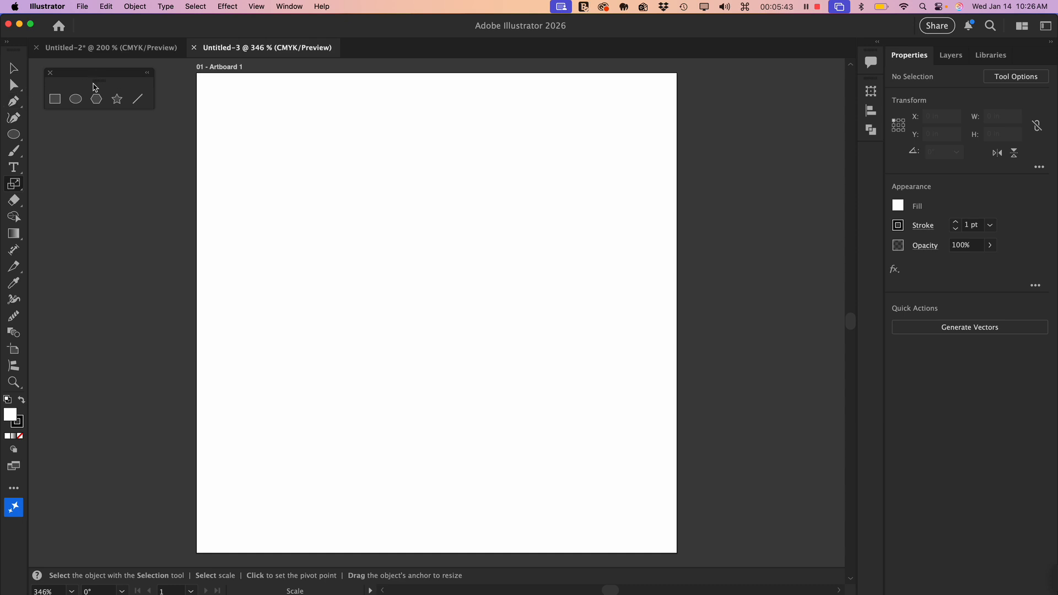
# - Reposition the floating shape tools closer to the toolbar and draw a rectangle about 2.21 by 2.52 in on the artboard's upper half
pyautogui.moveTo(102, 76); pyautogui.dragTo(92, 70)
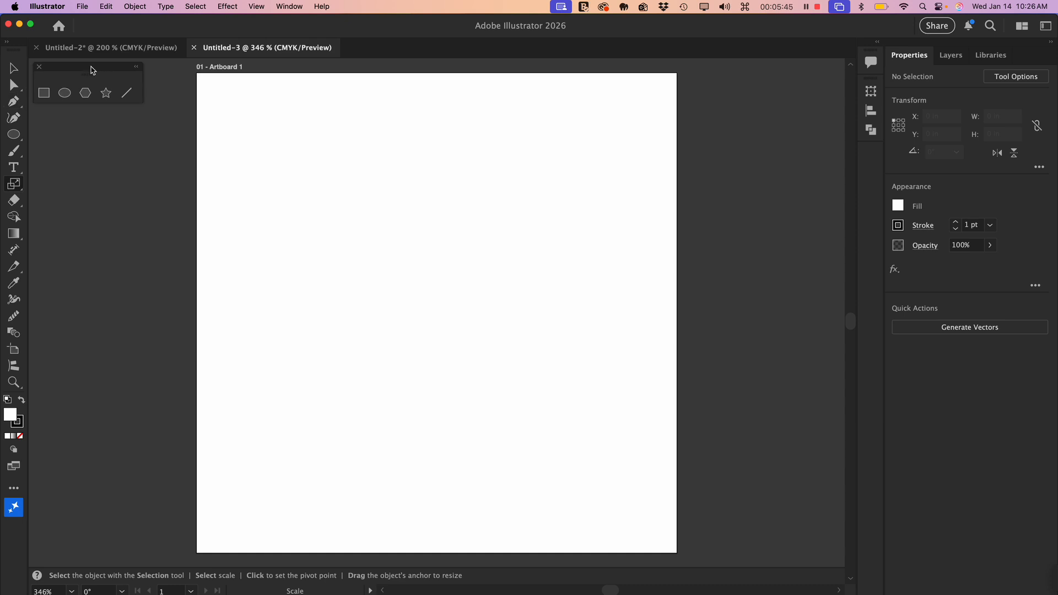
pyautogui.click(44, 95)
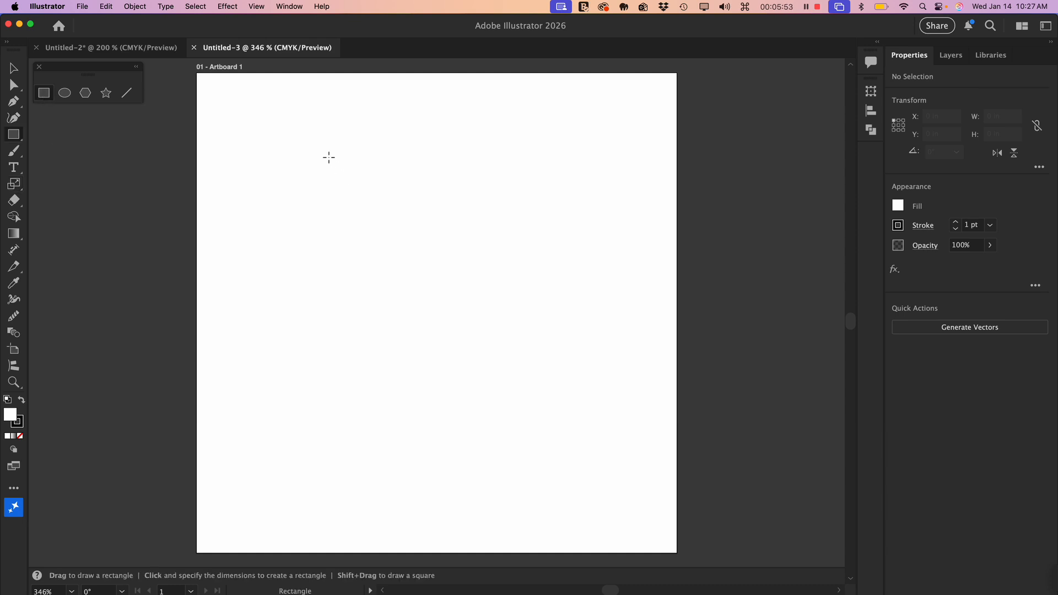
pyautogui.moveTo(329, 157); pyautogui.dragTo(481, 330)
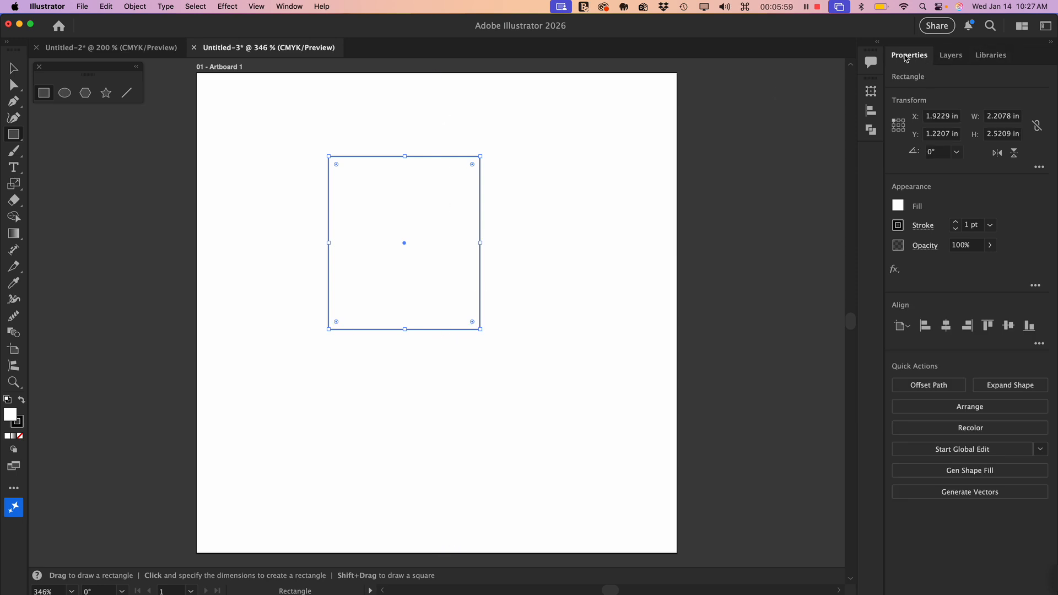
# - Fill the rectangle with black and set its stroke to None
pyautogui.click(899, 207)
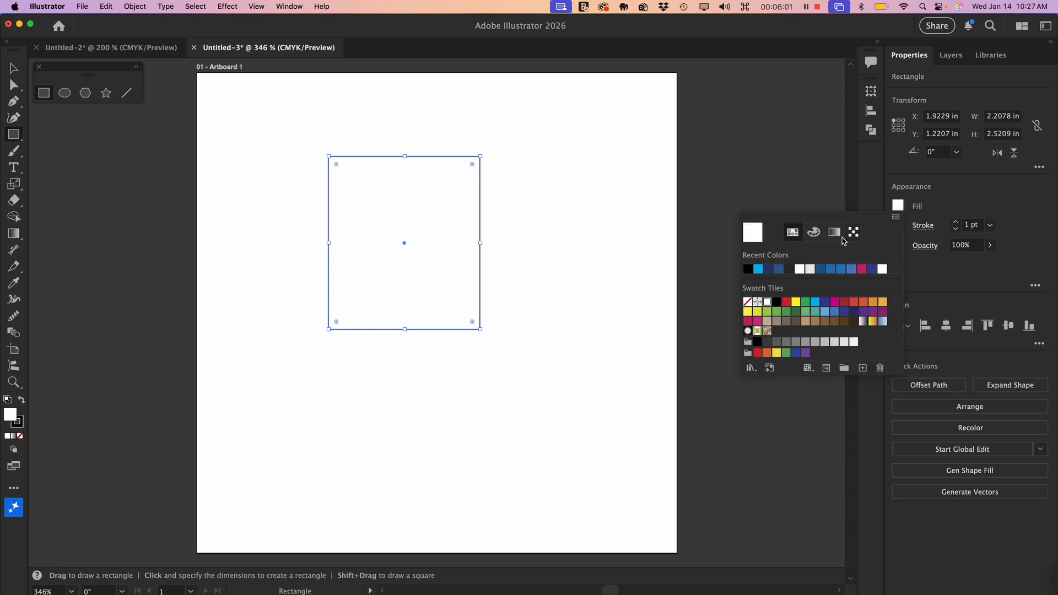
pyautogui.click(776, 303)
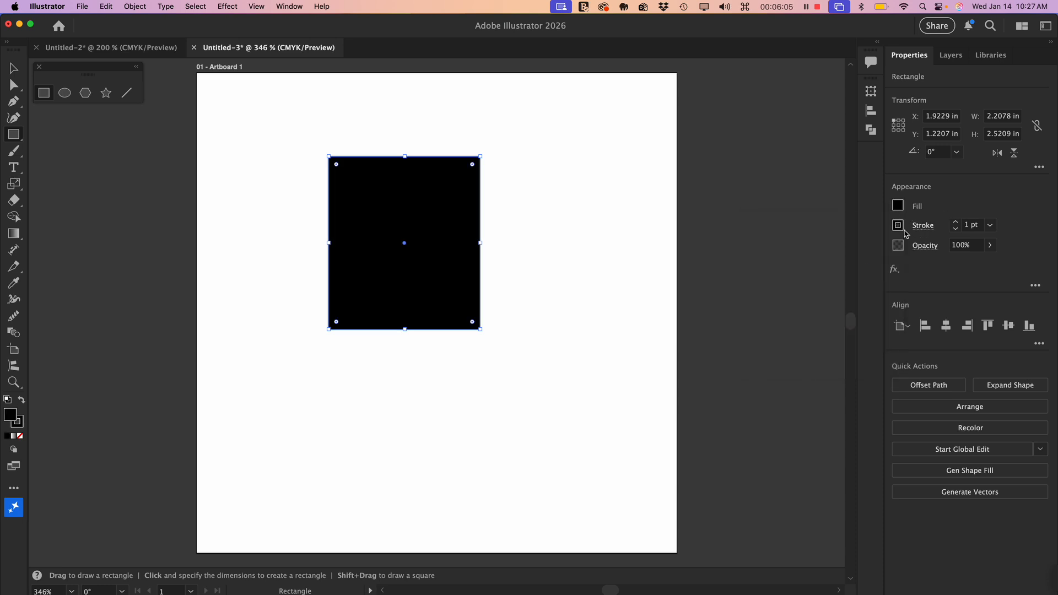
pyautogui.click(899, 227)
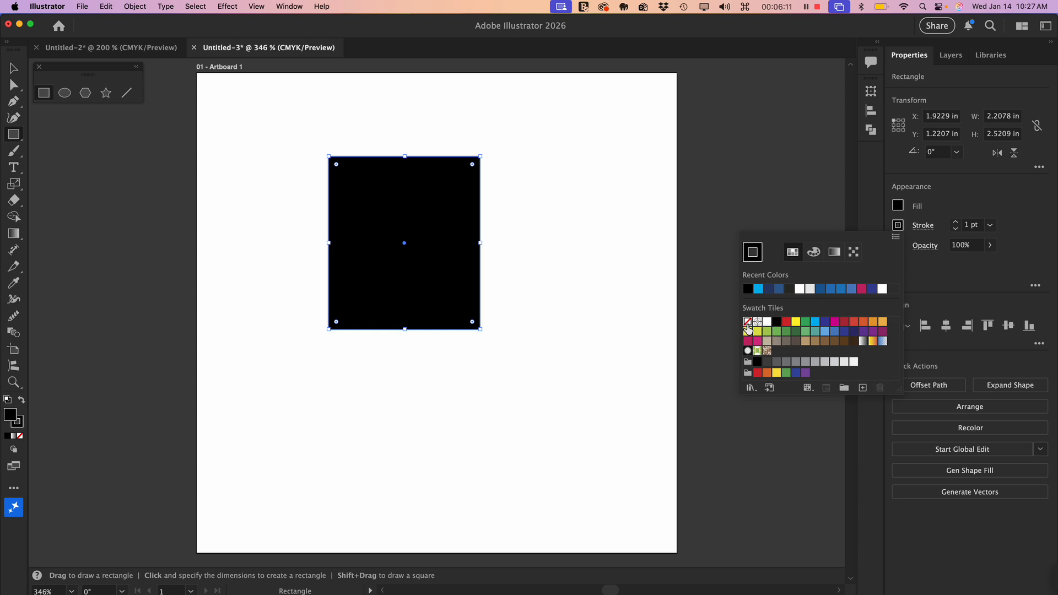
pyautogui.click(748, 324)
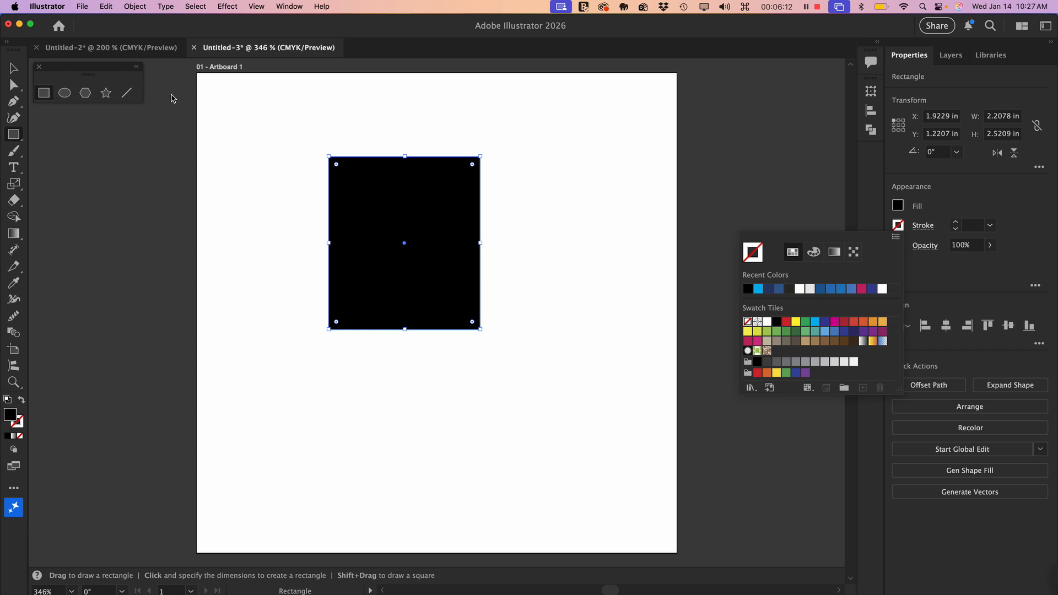
# - Dismiss the stroke swatches and activate the Selection tool
pyautogui.click(12, 69)
pyautogui.moveTo(288, 204); pyautogui.dragTo(352, 237)
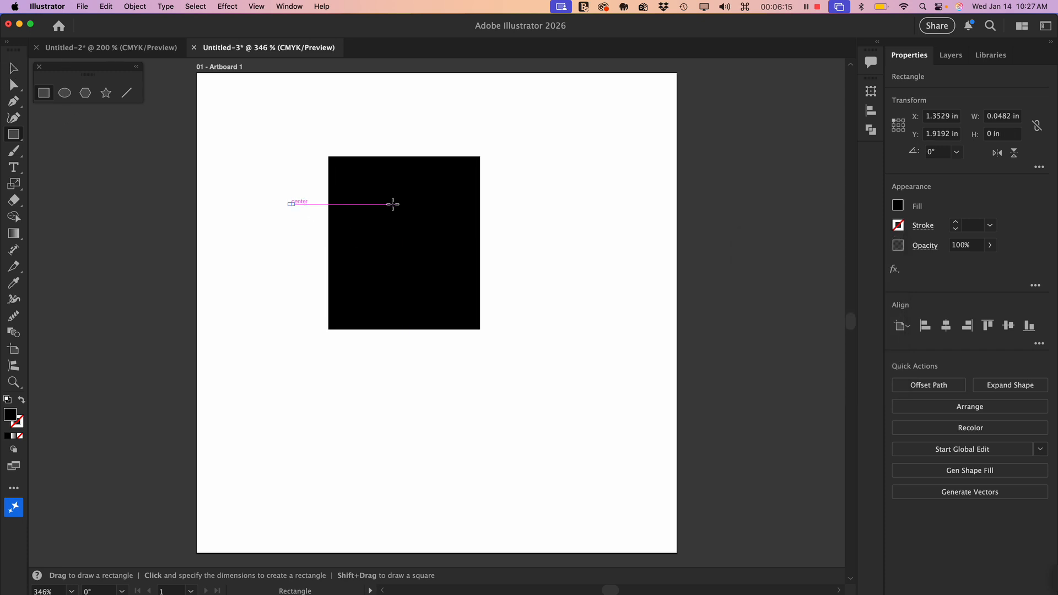
pyautogui.press('v')
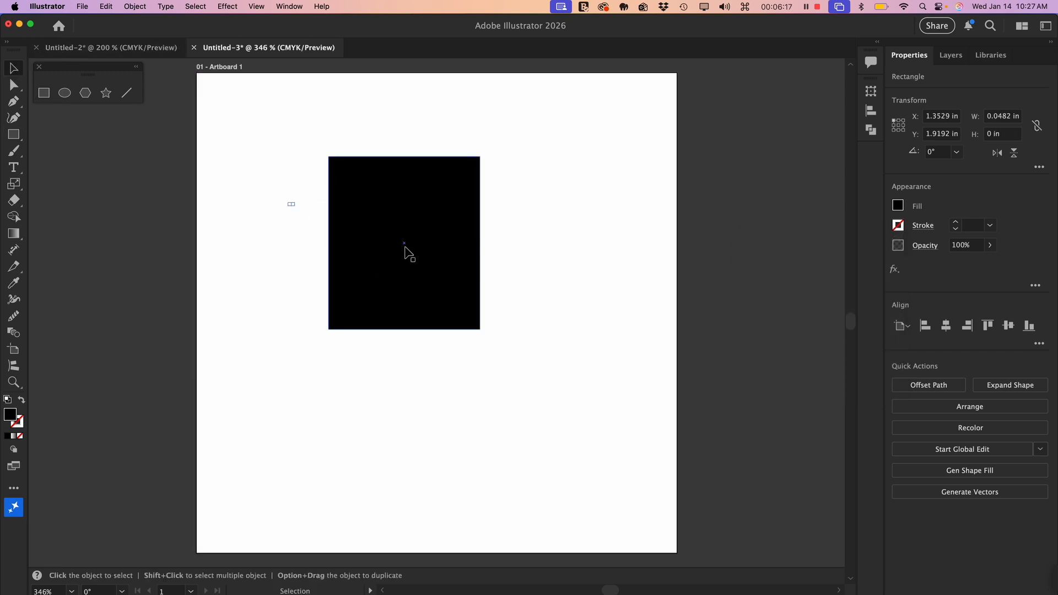
# - Move the black rectangle near the artboard's top-left corner, resize it to about 2.05 by 1.86 in, and deselect it
pyautogui.moveTo(407, 251)
pyautogui.mouseDown()
pyautogui.moveTo(449, 269)
pyautogui.moveTo(425, 256)
pyautogui.mouseUp()
pyautogui.click(309, 416)
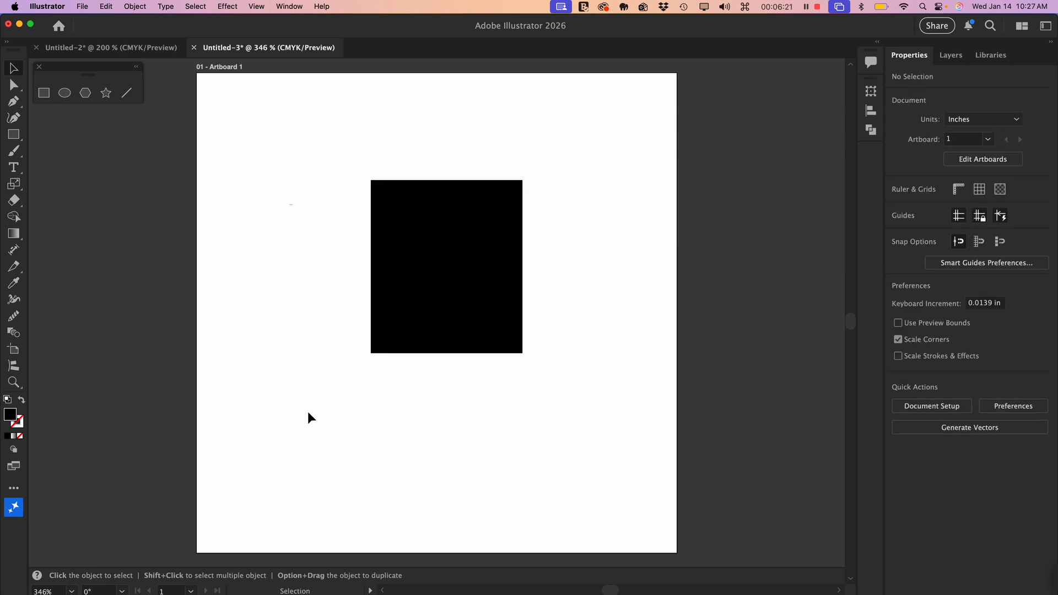
pyautogui.click(463, 340)
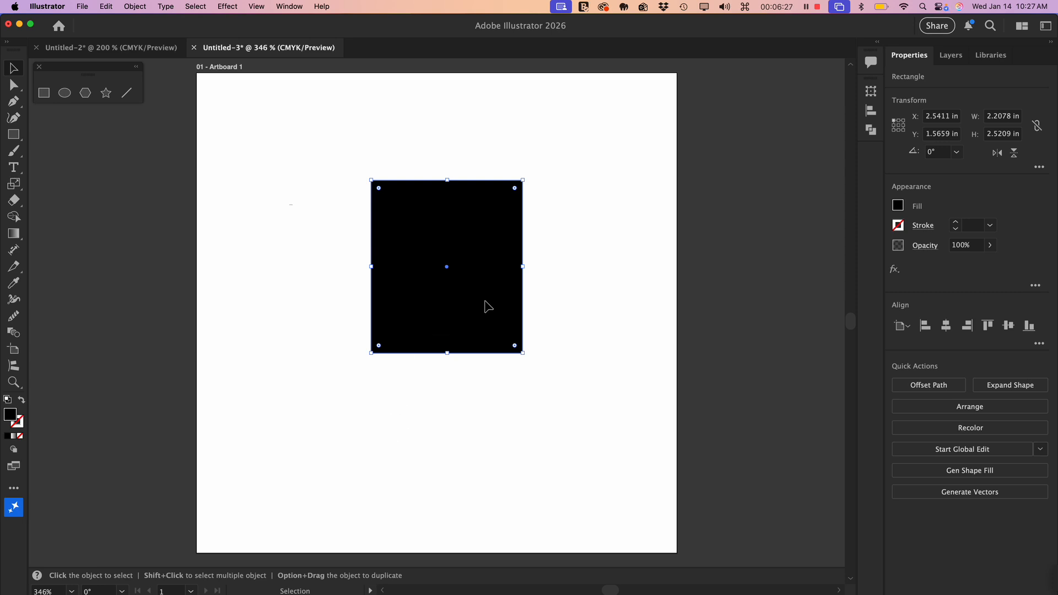
pyautogui.moveTo(485, 303); pyautogui.dragTo(319, 202)
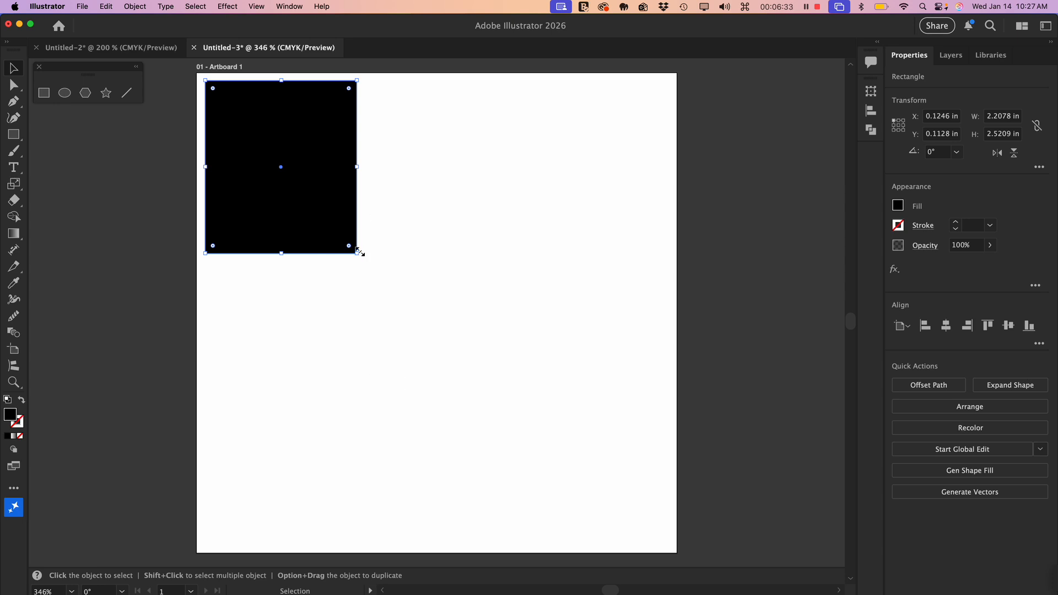
pyautogui.moveTo(358, 249); pyautogui.dragTo(346, 209)
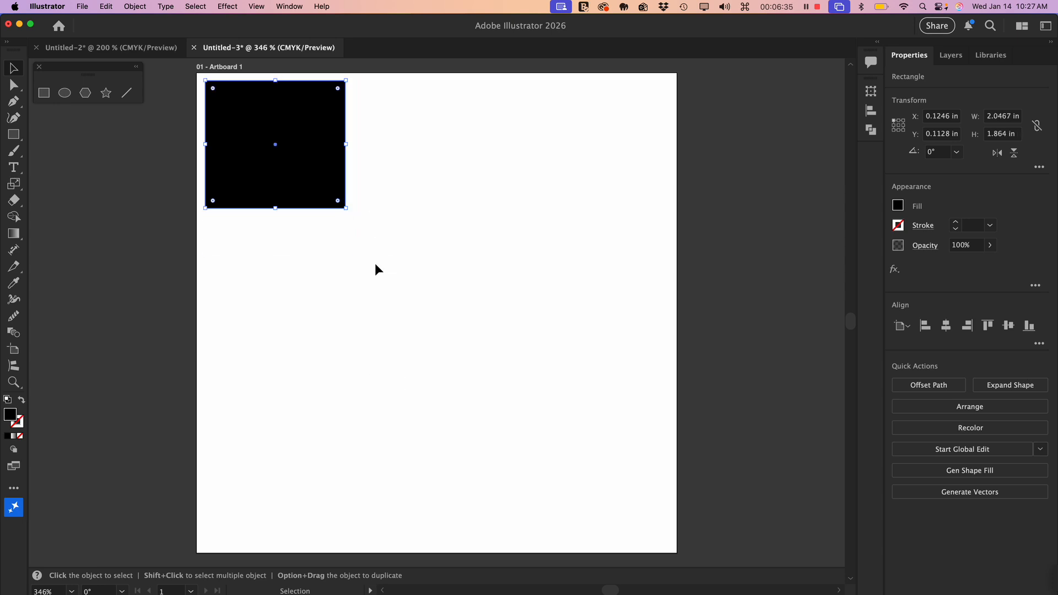
pyautogui.click(319, 218)
# - Draw a constrained square about 2.26 in wide near the artboard's center from its corner and undo it
pyautogui.click(44, 95)
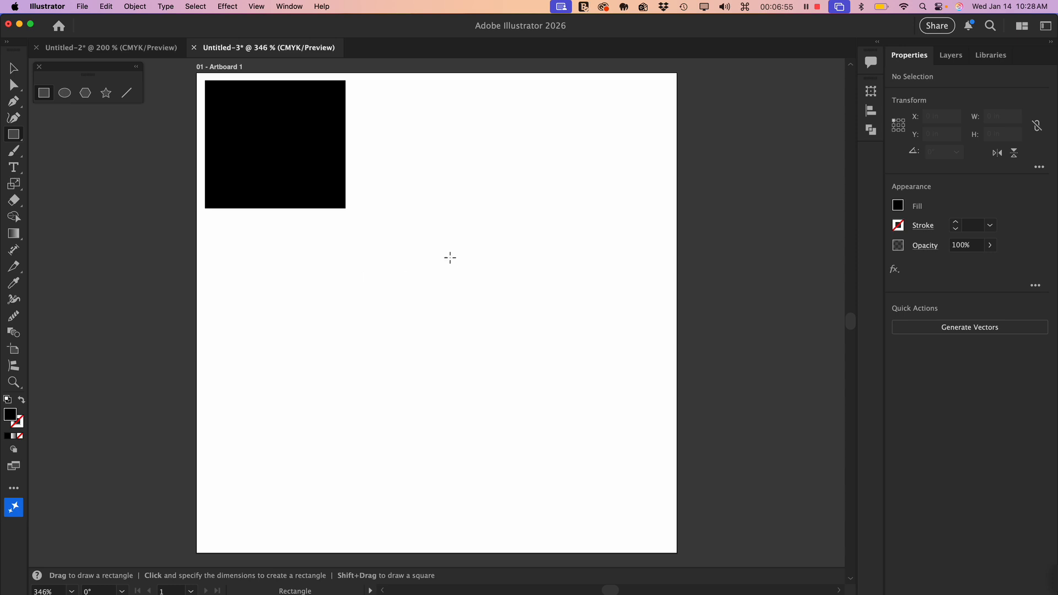
pyautogui.press('shift')
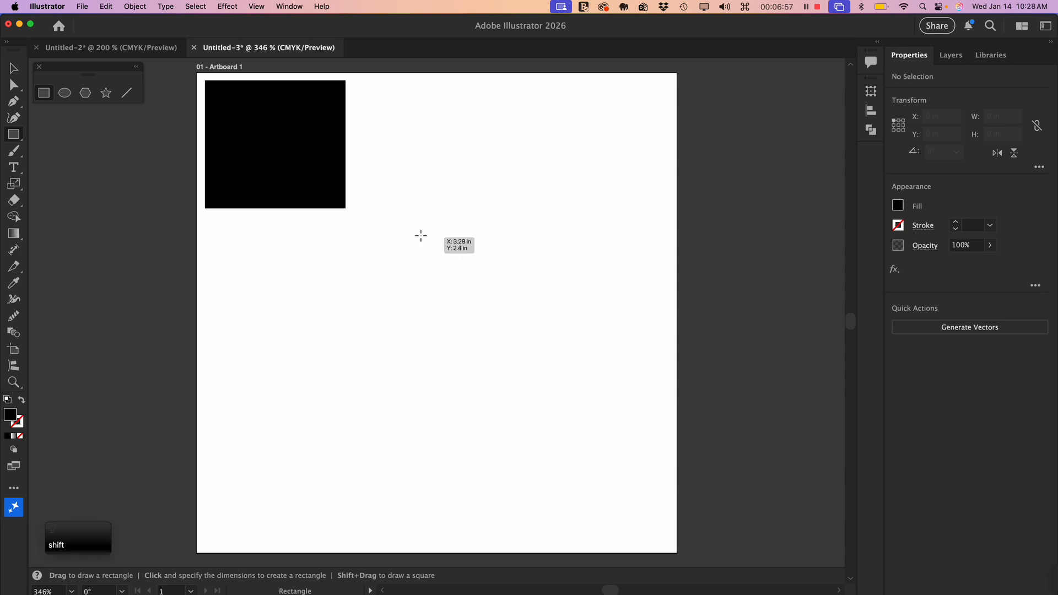
pyautogui.moveTo(420, 230); pyautogui.dragTo(575, 375)
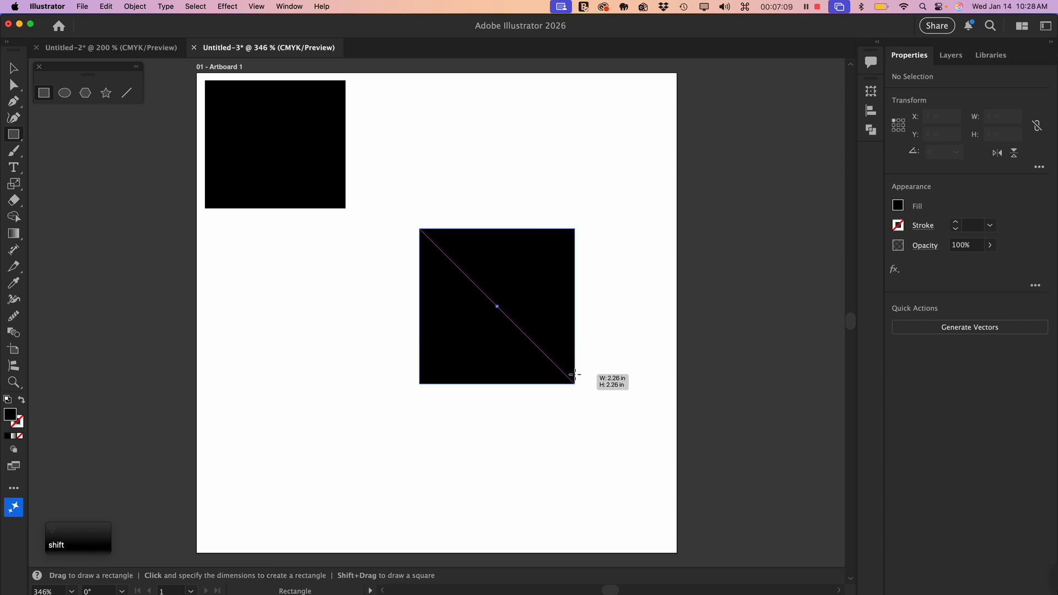
pyautogui.moveTo(575, 374); pyautogui.dragTo(575, 374)
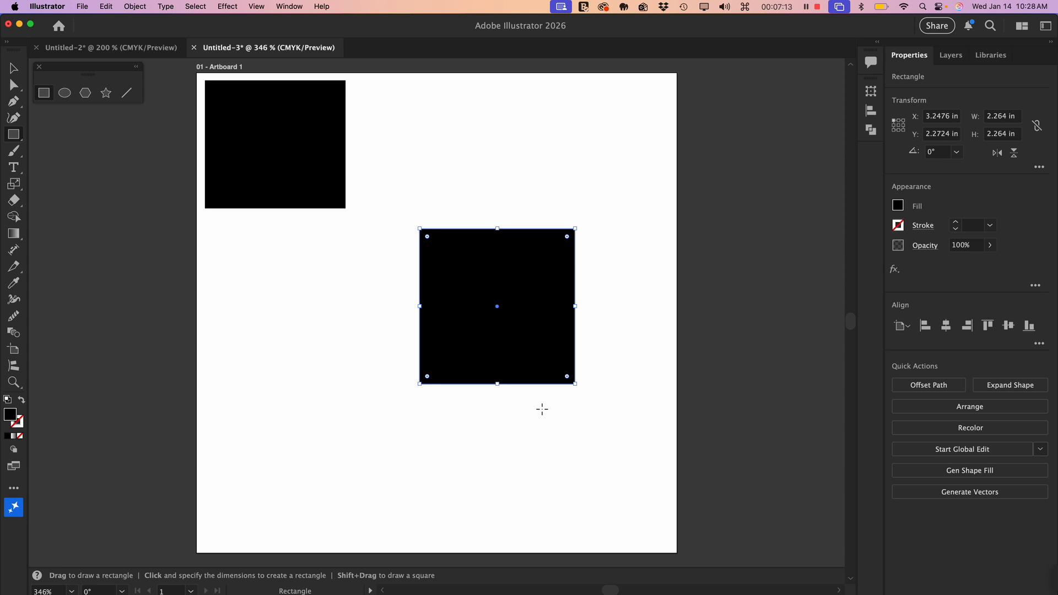
pyautogui.press('super+z')
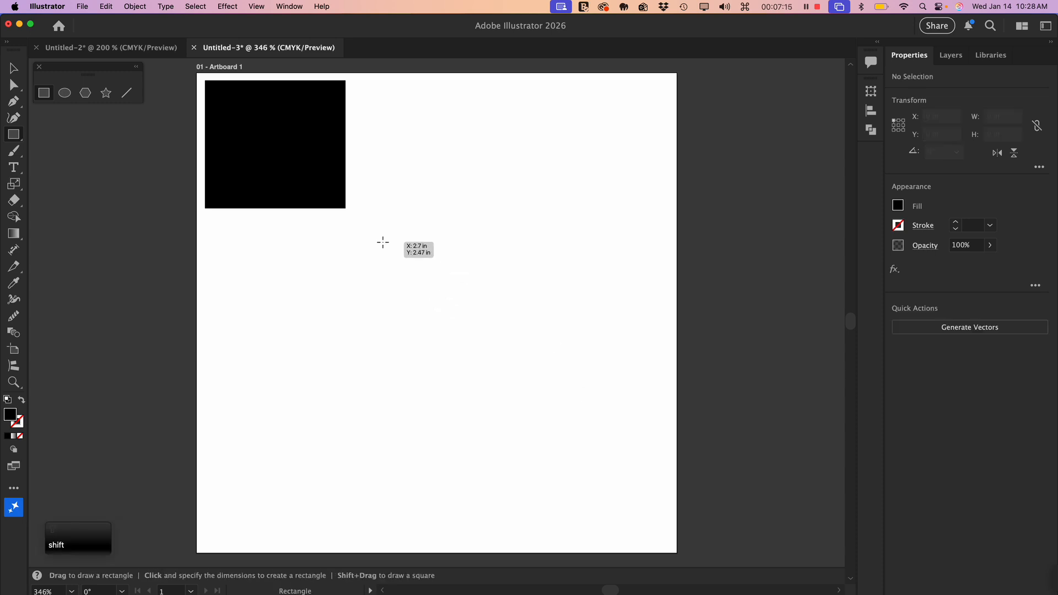
# - Draw a corner-based square about 2.03 in wide near the artboard's center and delete it
pyautogui.moveTo(382, 242); pyautogui.dragTo(537, 395)
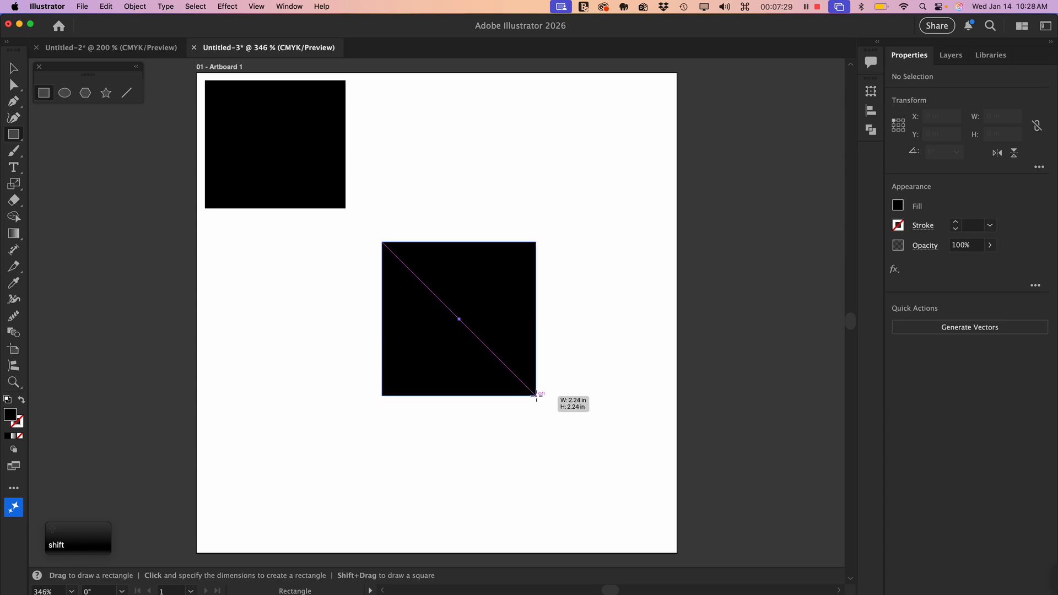
pyautogui.moveTo(536, 396); pyautogui.dragTo(518, 381)
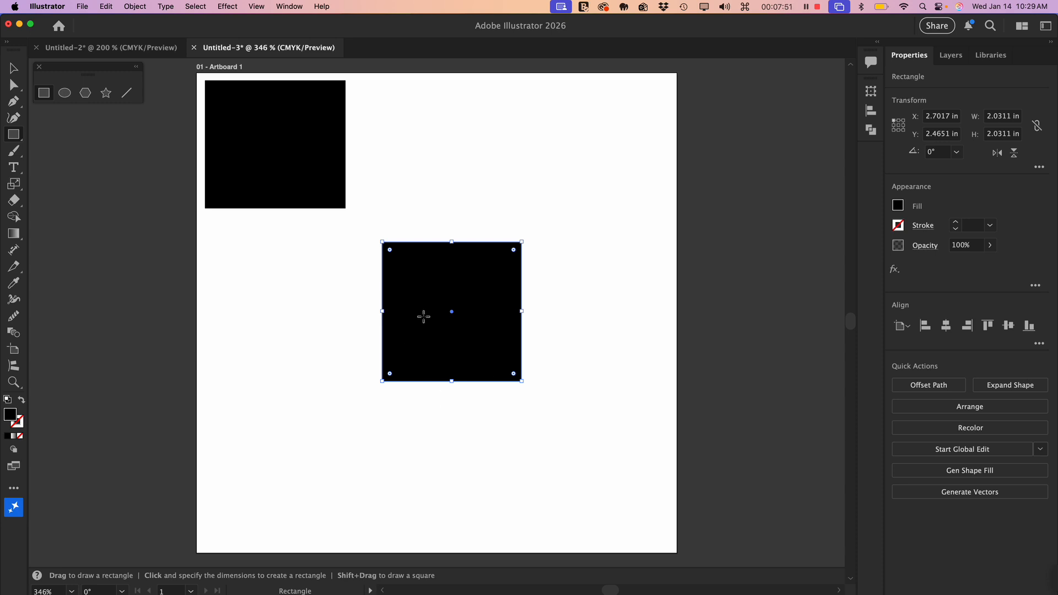
pyautogui.press('Delete')
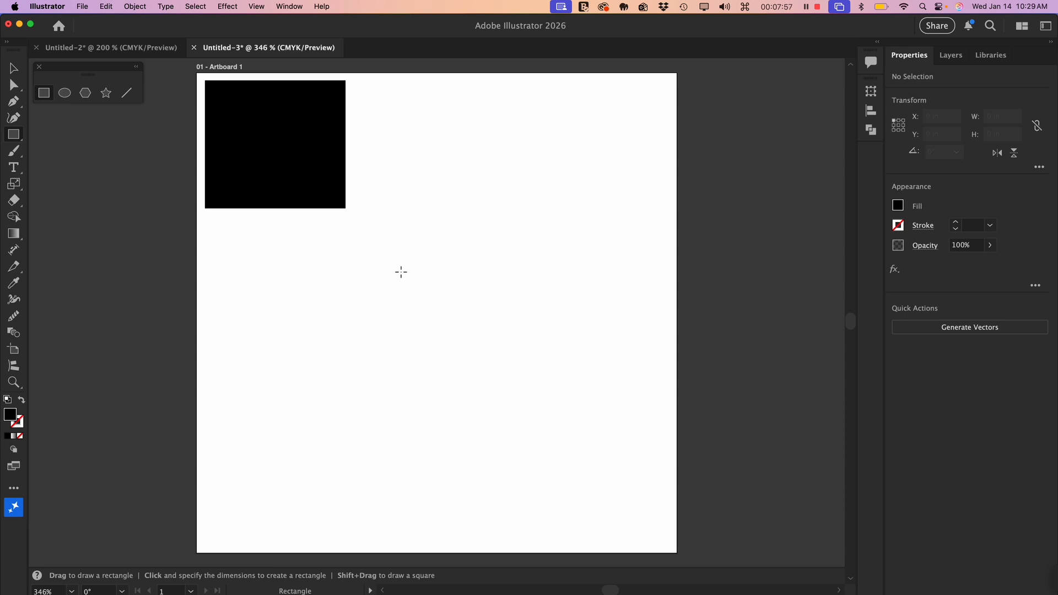
# - Draw a square about 2.96 in wide outward from its center point and delete it
pyautogui.press('alt')
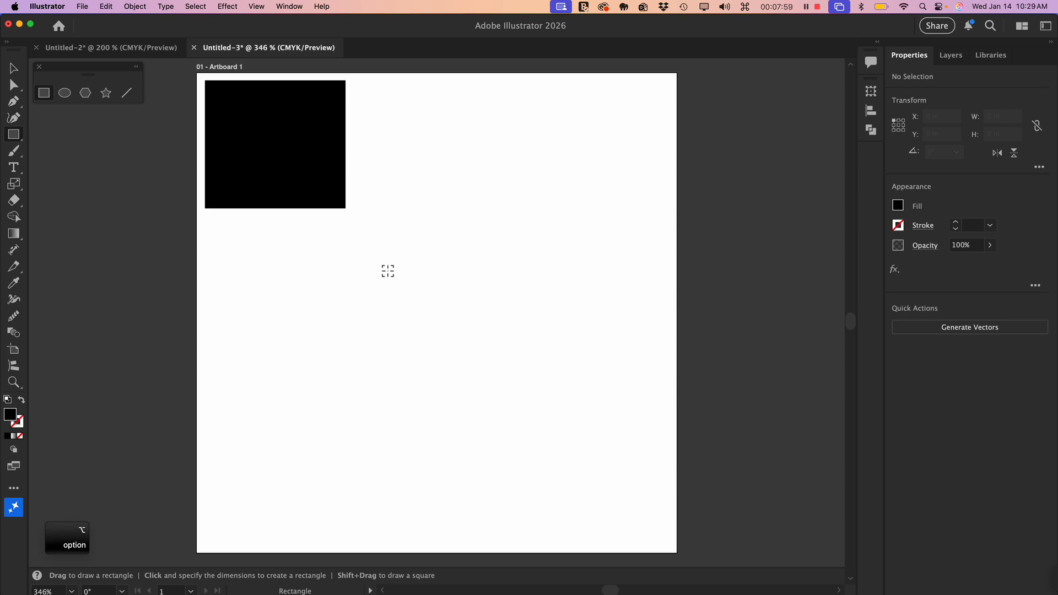
pyautogui.press('shift')
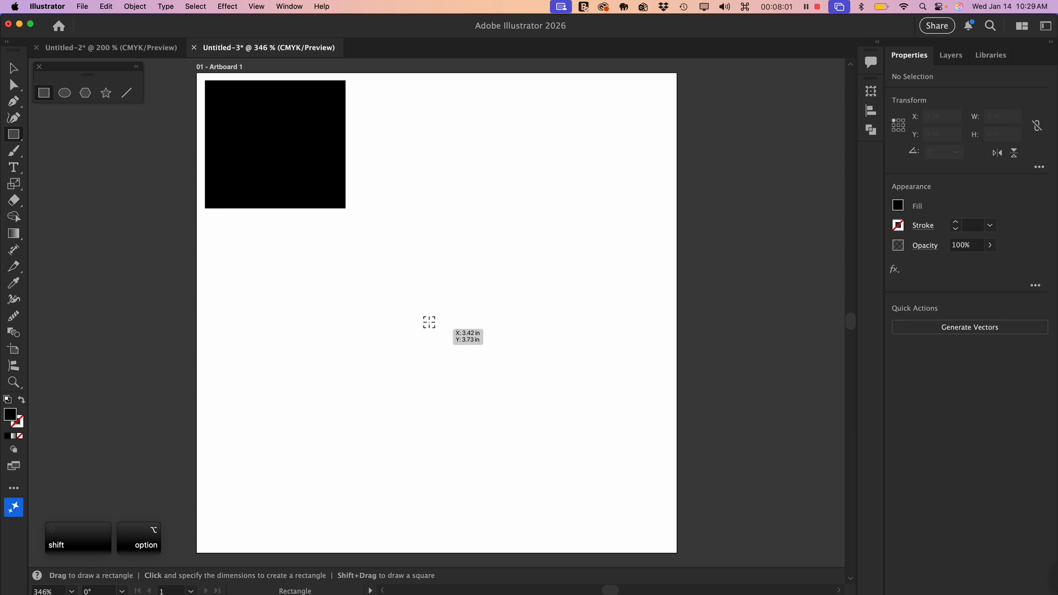
pyautogui.moveTo(448, 313)
pyautogui.mouseDown()
pyautogui.moveTo(506, 397)
pyautogui.moveTo(485, 386)
pyautogui.moveTo(487, 373)
pyautogui.moveTo(518, 407)
pyautogui.moveTo(467, 355)
pyautogui.moveTo(505, 414)
pyautogui.mouseUp()
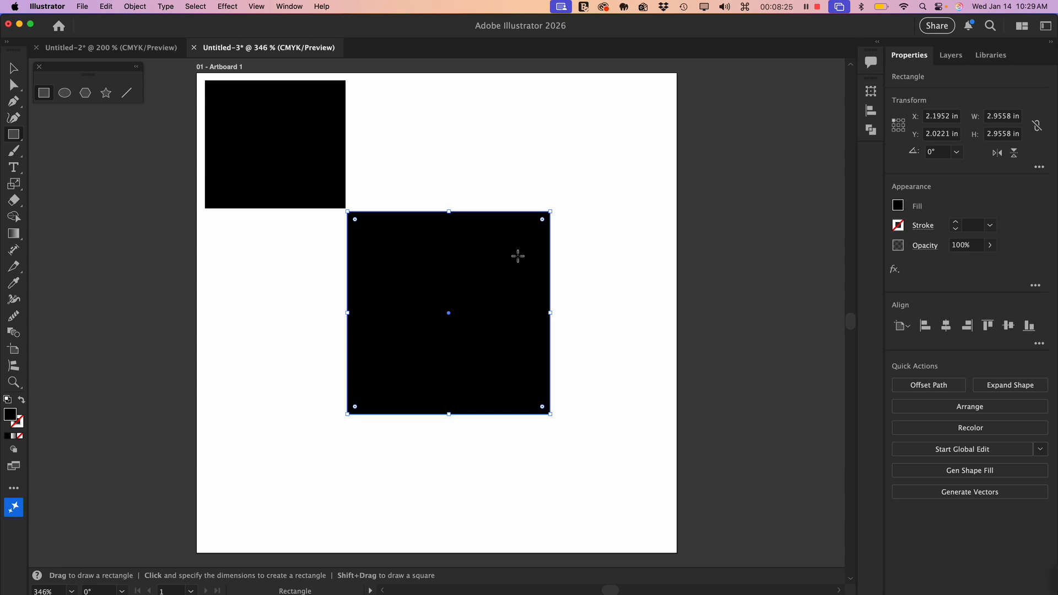
pyautogui.press('Delete')
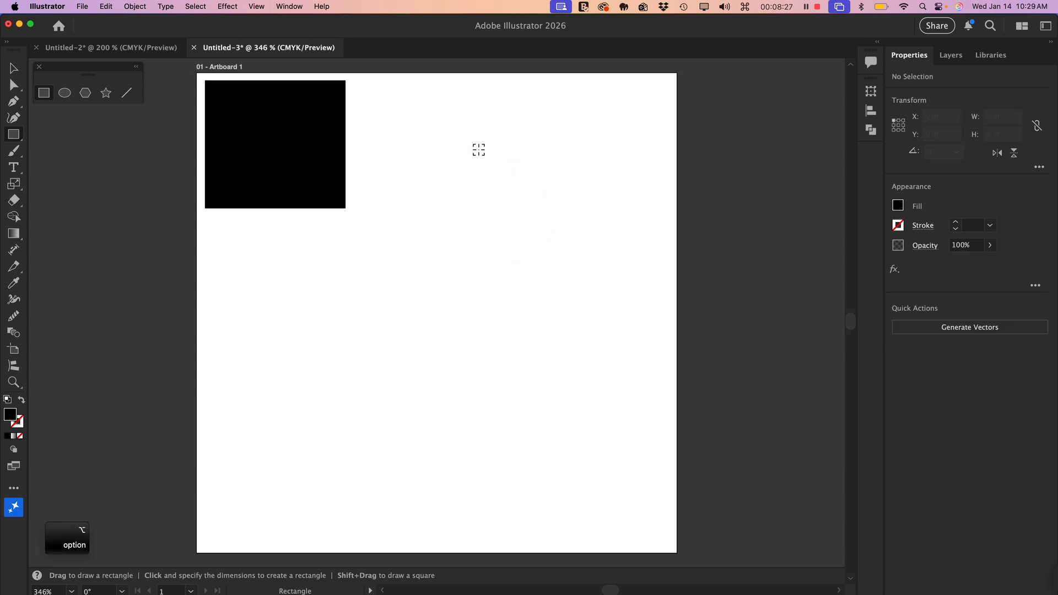
# - Draw a square about 1.81 in wide from its center near the artboard's middle, and deselect it with the Selection tool
pyautogui.moveTo(447, 270); pyautogui.dragTo(433, 347)
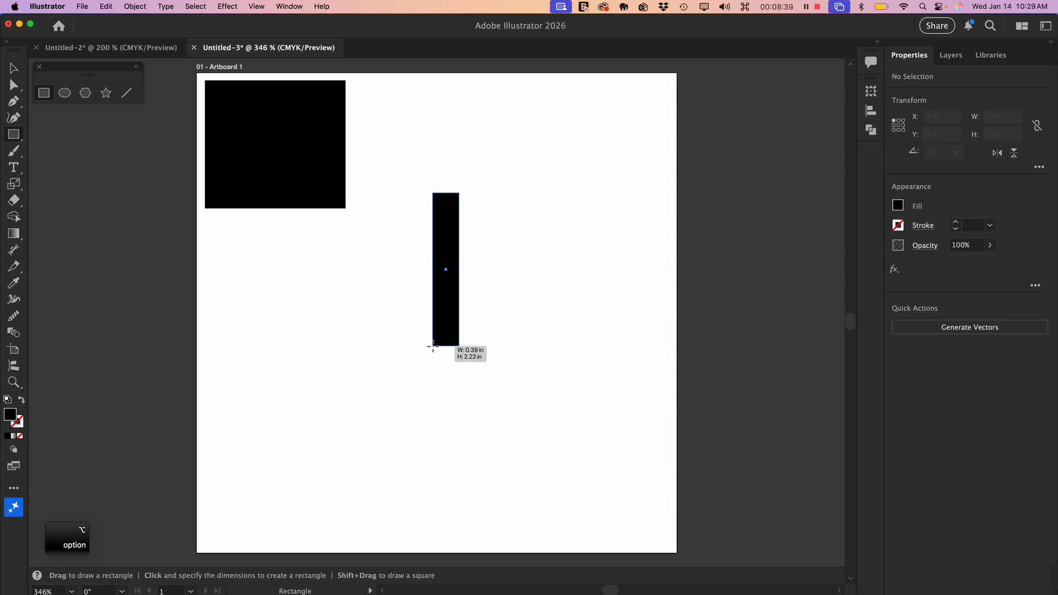
pyautogui.moveTo(433, 347); pyautogui.dragTo(434, 347)
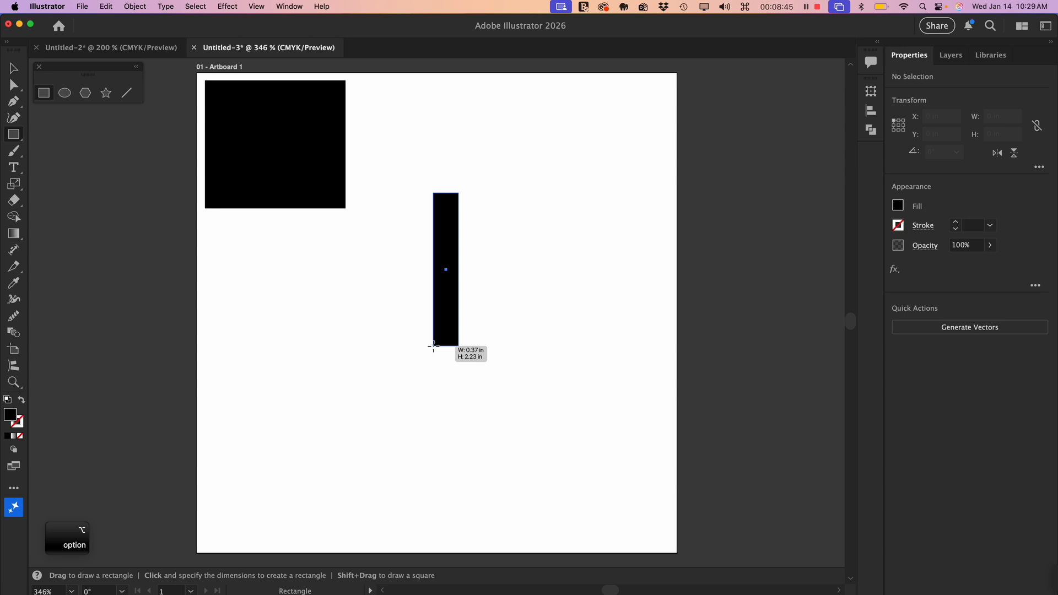
pyautogui.moveTo(434, 347); pyautogui.dragTo(508, 331)
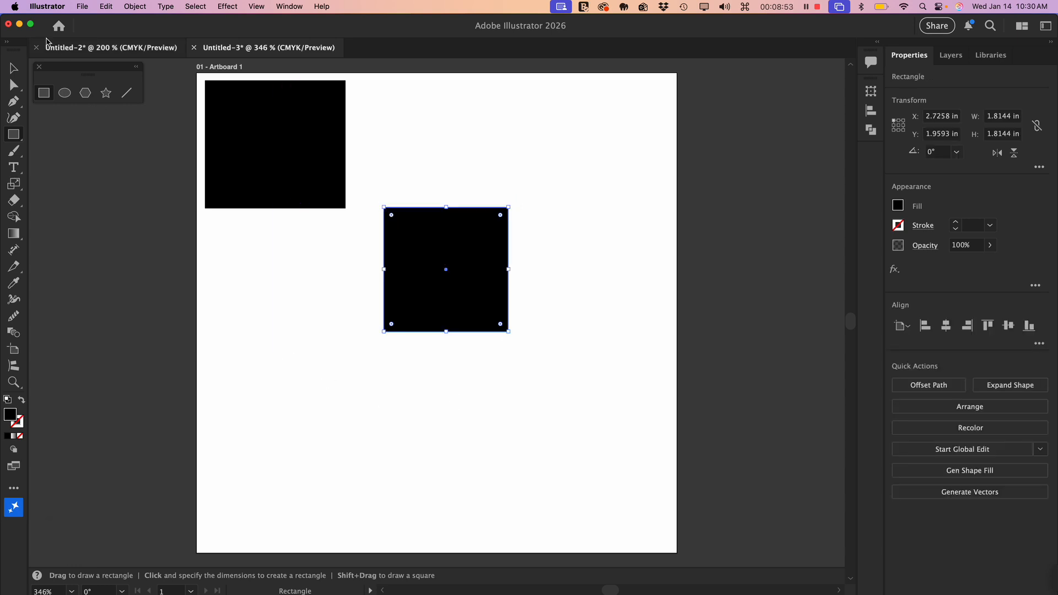
pyautogui.click(13, 68)
pyautogui.click(266, 302)
# - Reposition the smaller square in stages, ending with a 45-degree move down and left to about X 1.69, Y 3.44 in, and deselect it
pyautogui.moveTo(439, 255); pyautogui.dragTo(429, 298)
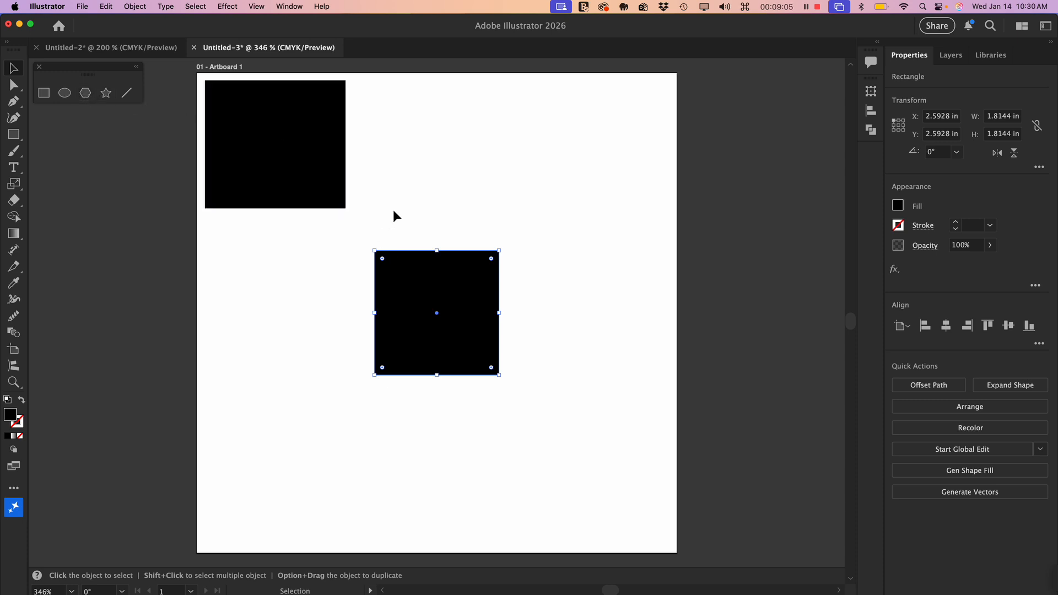
pyautogui.click(315, 322)
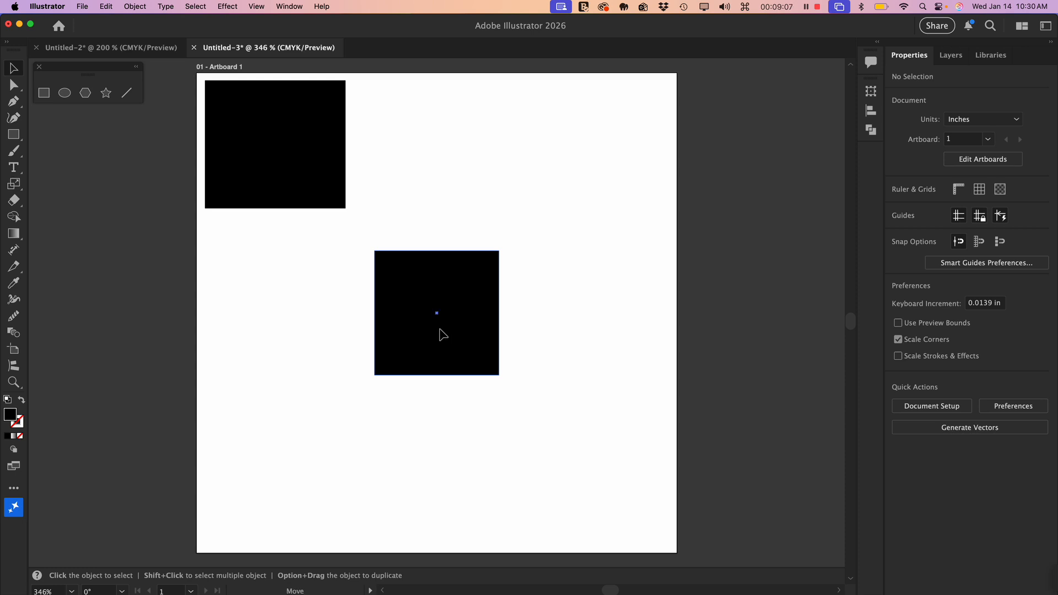
pyautogui.moveTo(439, 340); pyautogui.dragTo(422, 353)
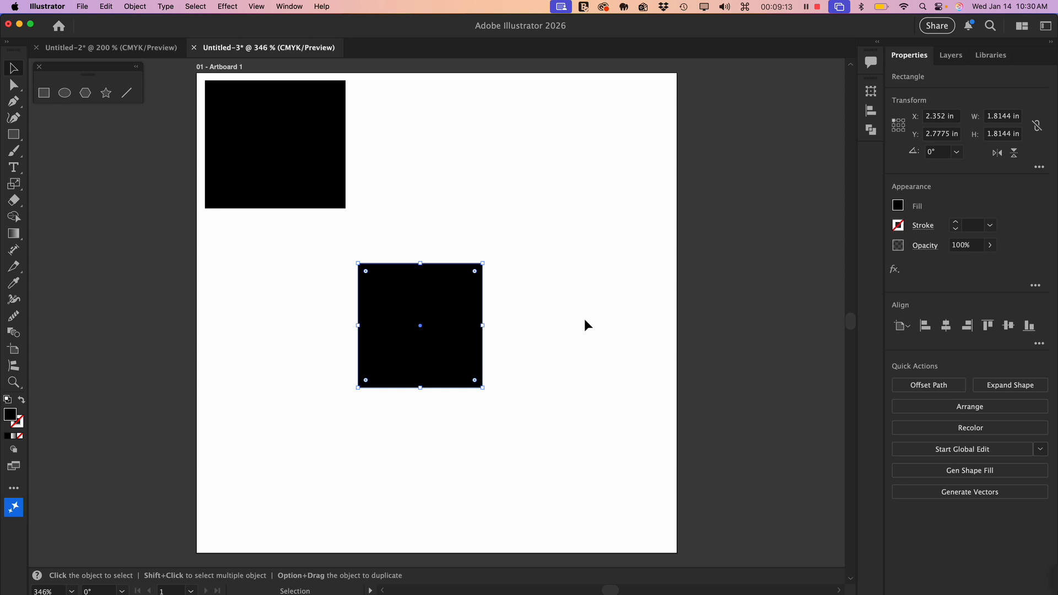
pyautogui.moveTo(454, 338); pyautogui.dragTo(438, 385)
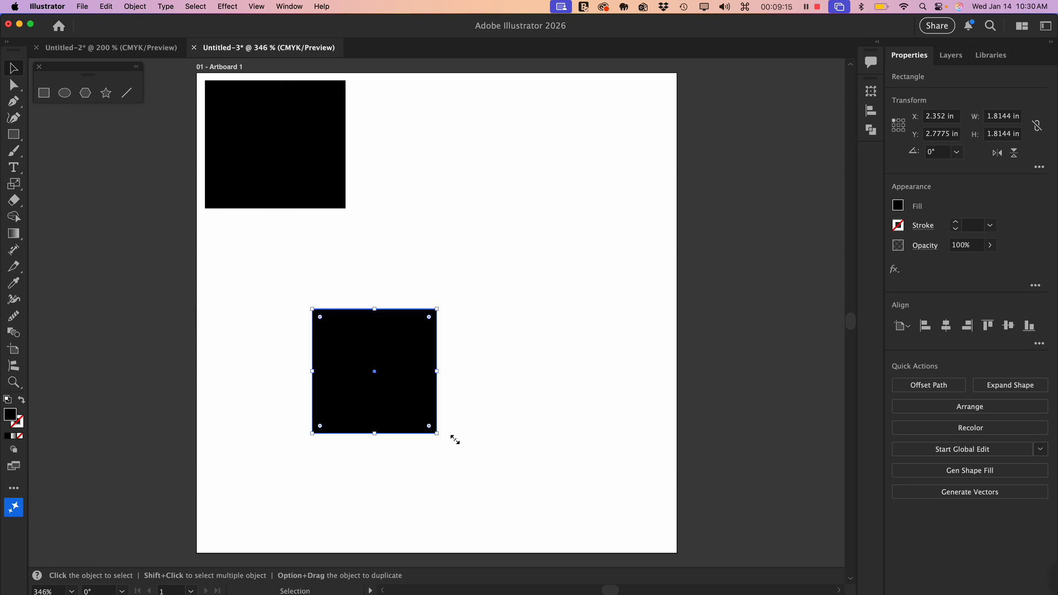
pyautogui.keyDown('shift'); pyautogui.click(355, 371); pyautogui.keyUp('shift')
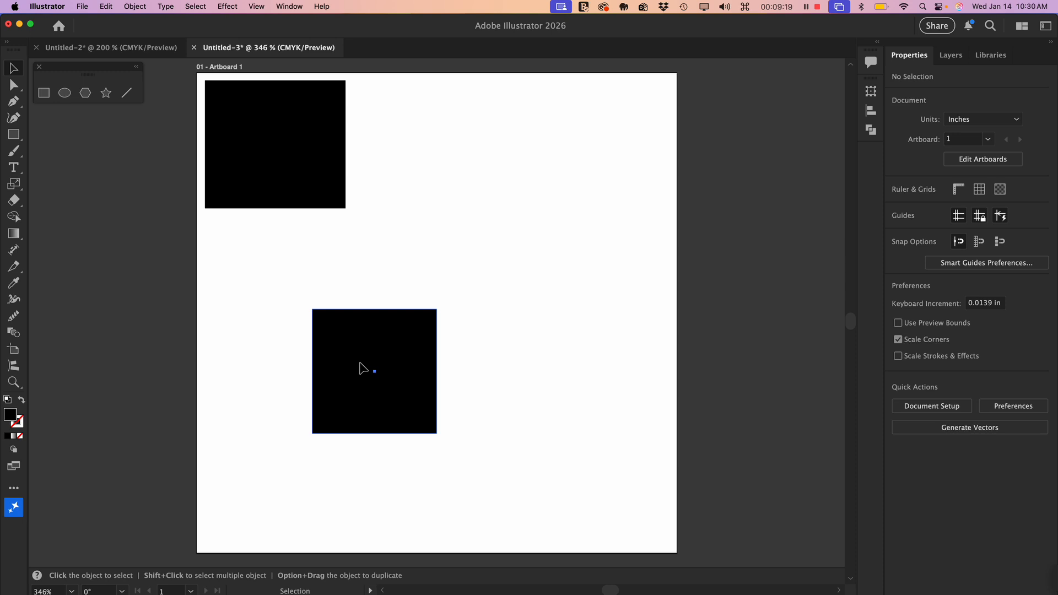
# - Select the smaller square and move it strictly horizontally left to about X 1.04 in
pyautogui.click(361, 368)
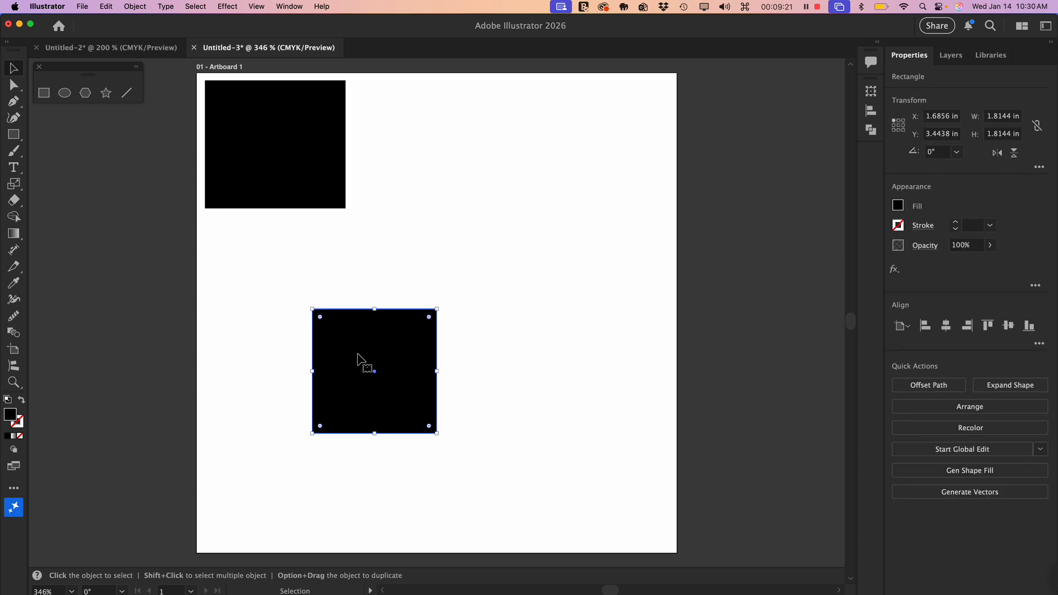
pyautogui.press('shift')
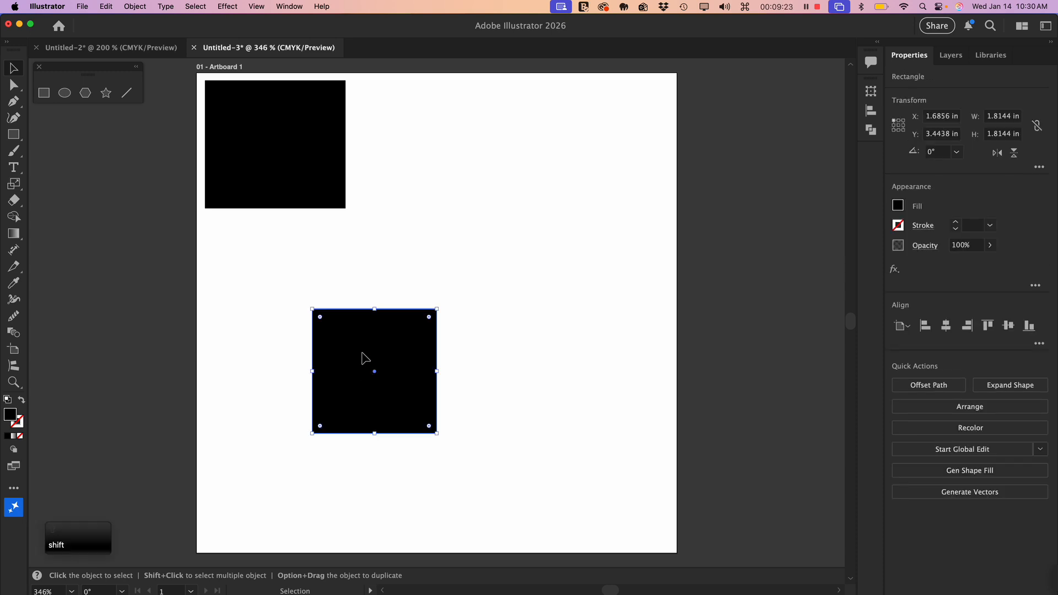
pyautogui.moveTo(362, 359); pyautogui.dragTo(322, 356)
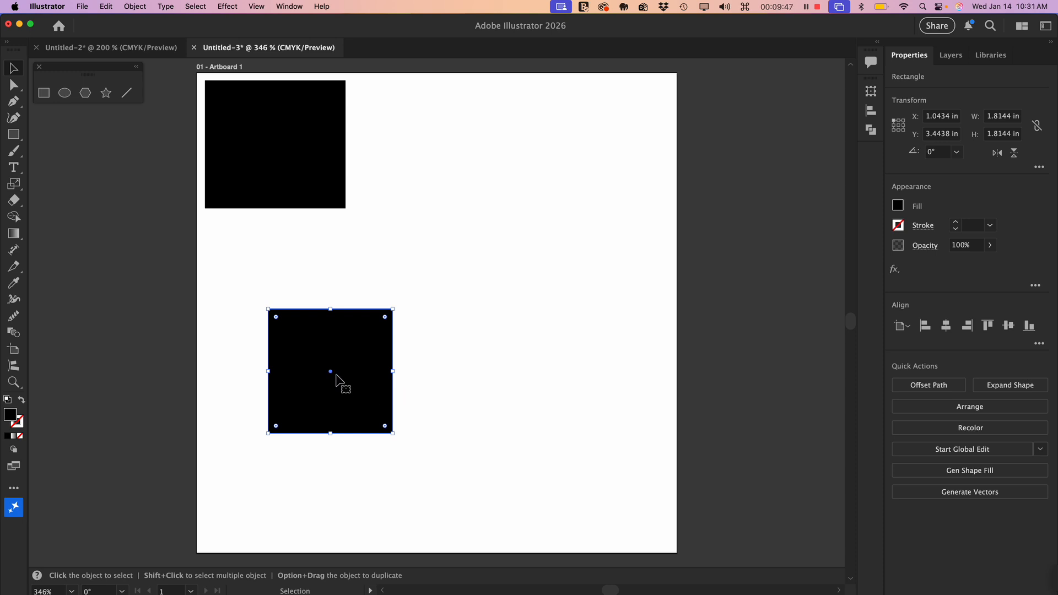
# - Duplicate the smaller square freely up and right, reposition the copy level with the original, and undo both actions
pyautogui.moveTo(327, 368); pyautogui.dragTo(537, 282)
pyautogui.press('alt')
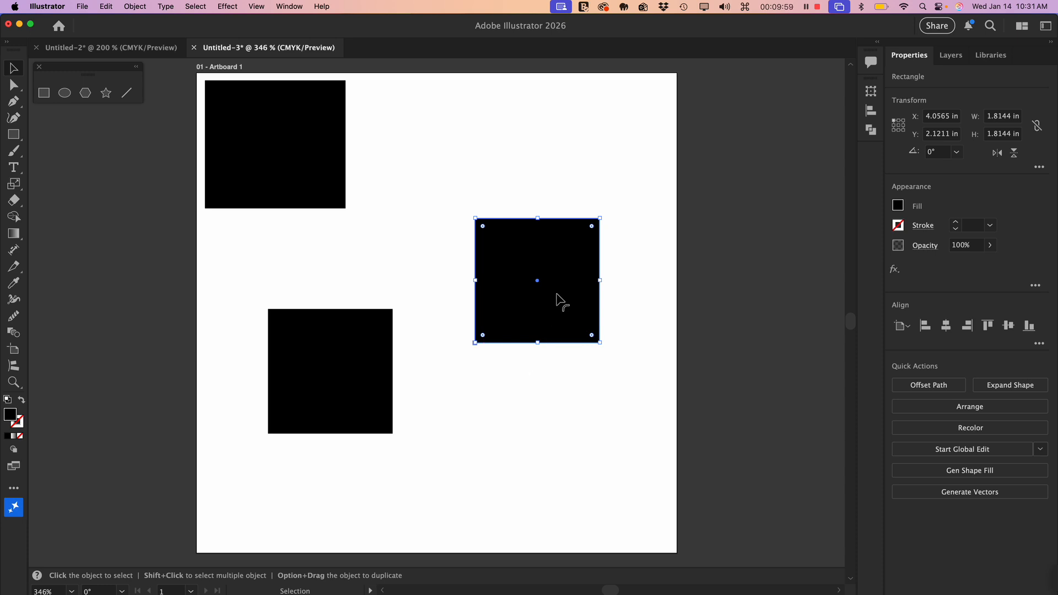
pyautogui.moveTo(546, 282); pyautogui.dragTo(486, 373)
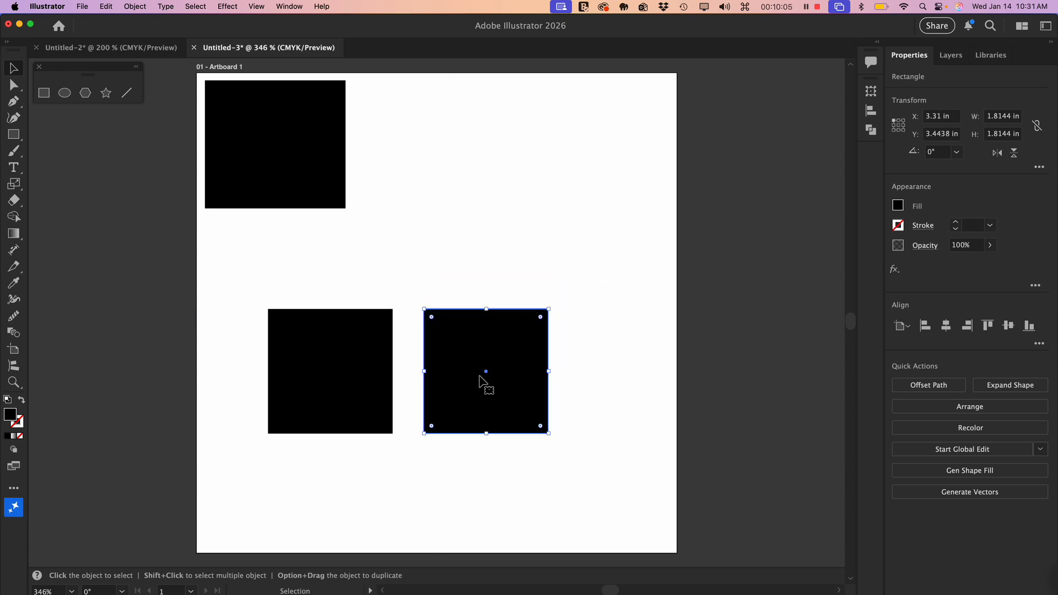
pyautogui.press('super+z')
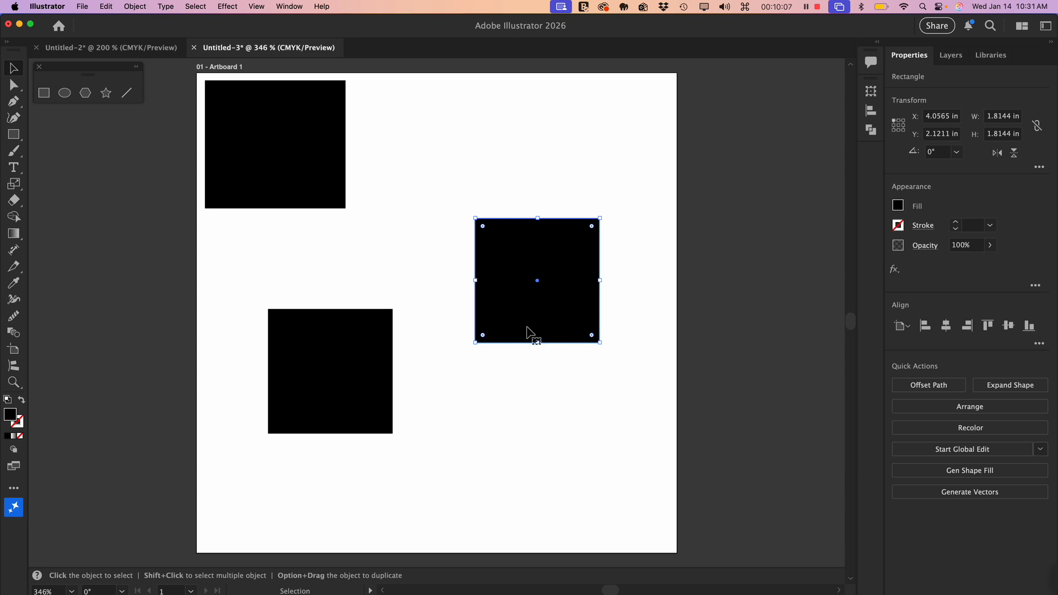
pyautogui.press('super+z')
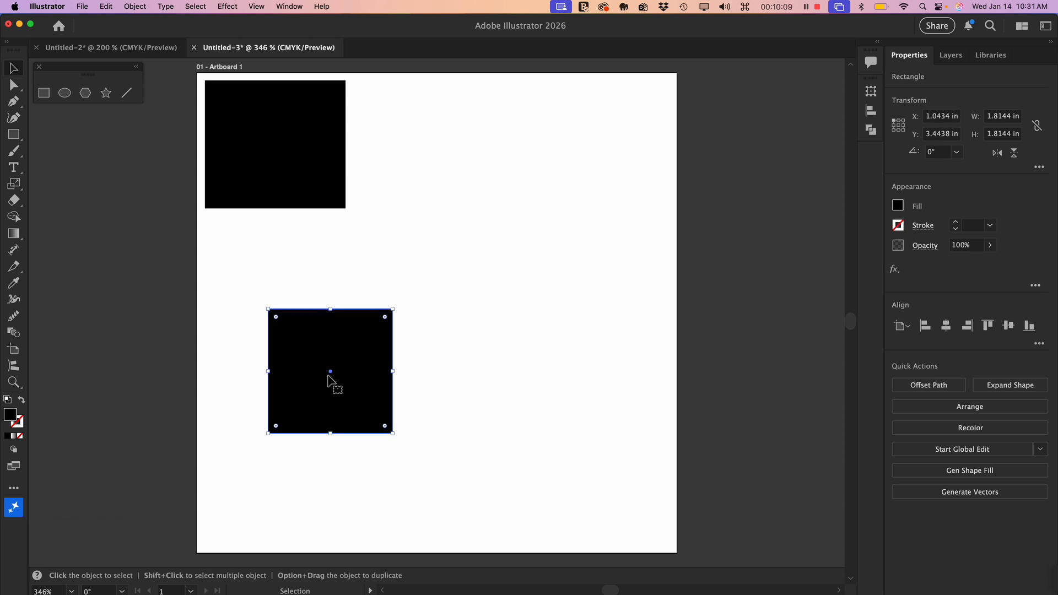
# - Duplicate the smaller square horizontally to about X 3.5 in, and move both squares together to about X 1.3, Y 3 in
pyautogui.moveTo(330, 372); pyautogui.dragTo(330, 374)
pyautogui.press('shift')
pyautogui.moveTo(339, 377); pyautogui.dragTo(501, 344)
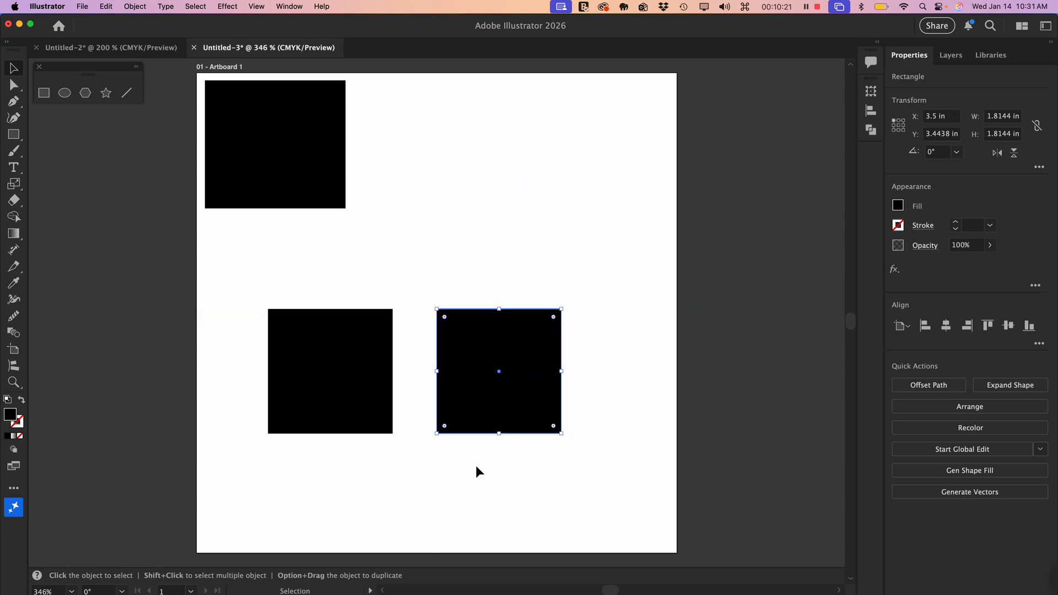
pyautogui.moveTo(477, 466); pyautogui.dragTo(371, 381)
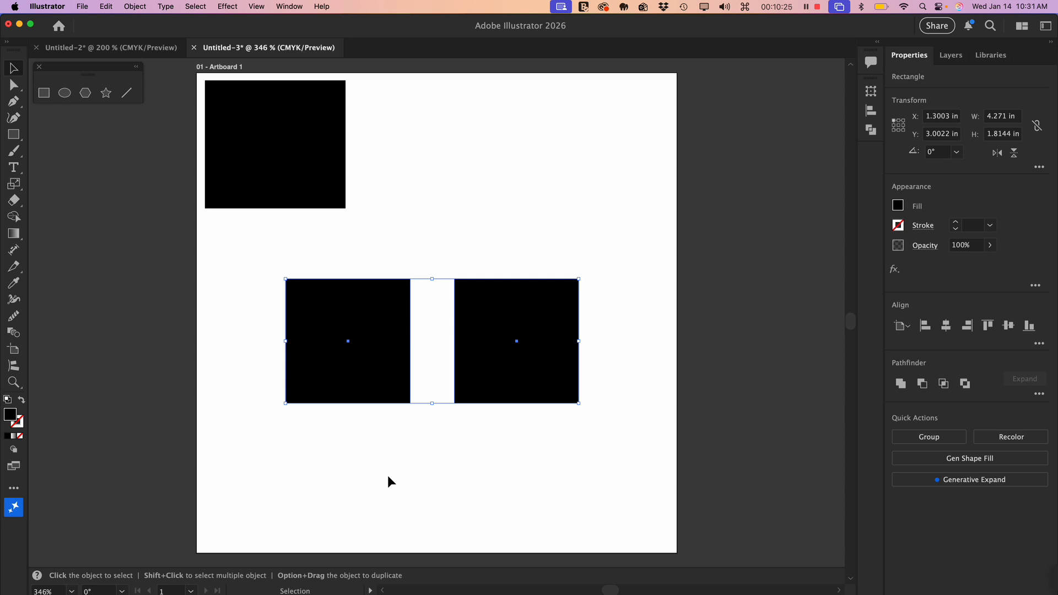
pyautogui.click(390, 478)
# - Delete the duplicated square on the right and move the remaining smaller square to about X 2.48, Y 3.58 in
pyautogui.click(463, 371)
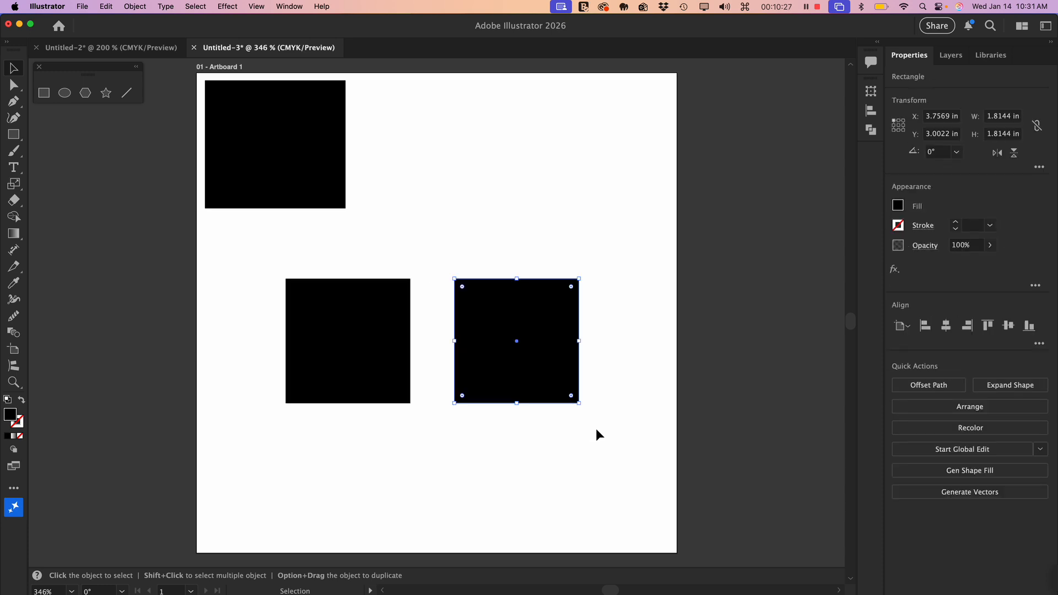
pyautogui.press('BackSpace')
pyautogui.moveTo(345, 334); pyautogui.dragTo(427, 373)
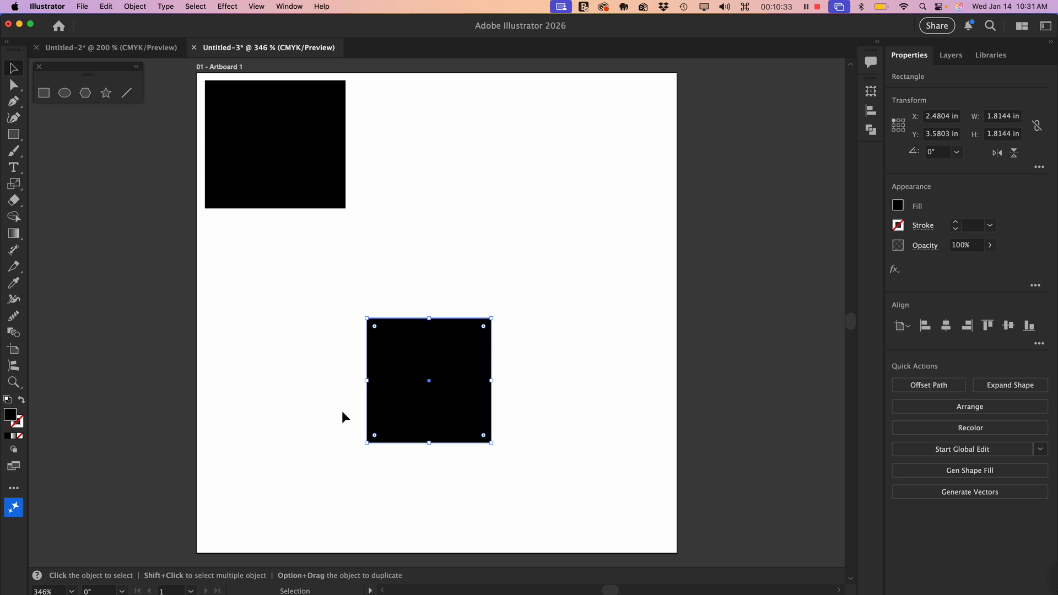
# - Move the smaller square vertically up to about Y 3.4 in, deselect it, and reposition it horizontally to about X 2.56 in
pyautogui.moveTo(437, 413); pyautogui.dragTo(432, 380)
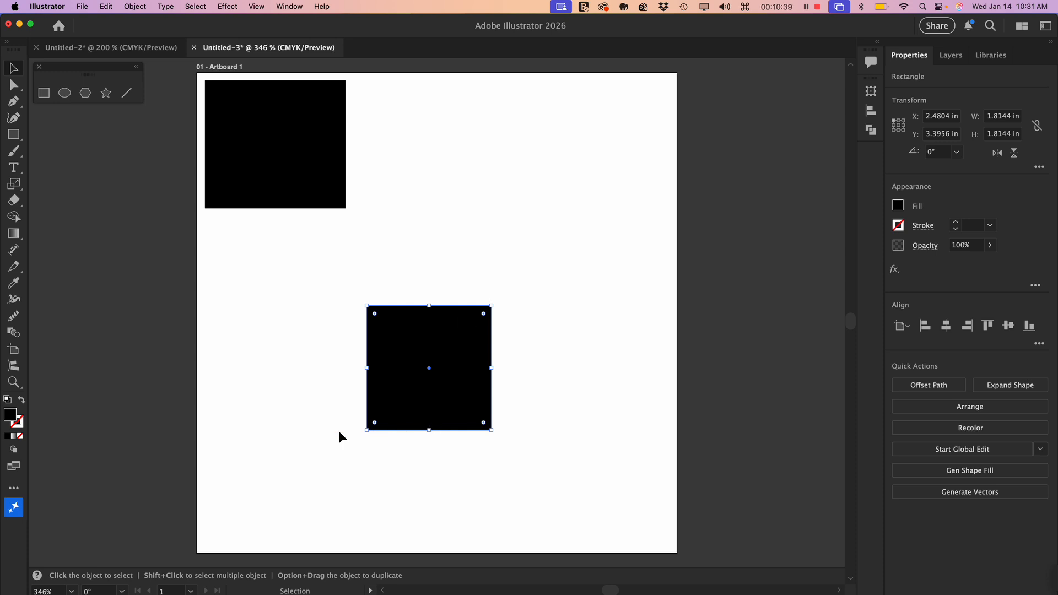
pyautogui.click(16, 84)
pyautogui.click(16, 72)
pyautogui.click(250, 306)
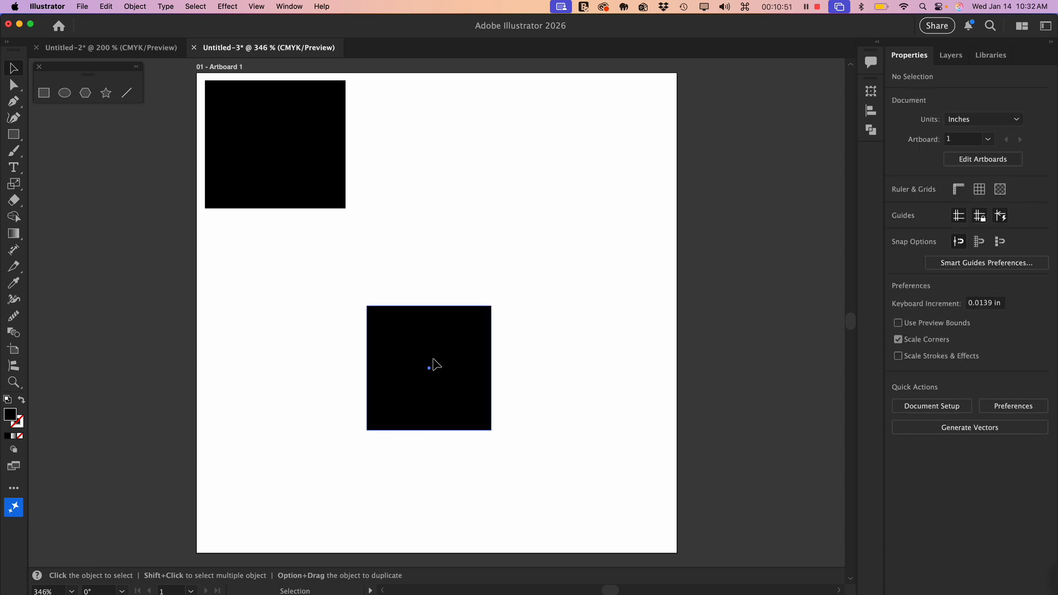
pyautogui.moveTo(426, 358); pyautogui.dragTo(431, 357)
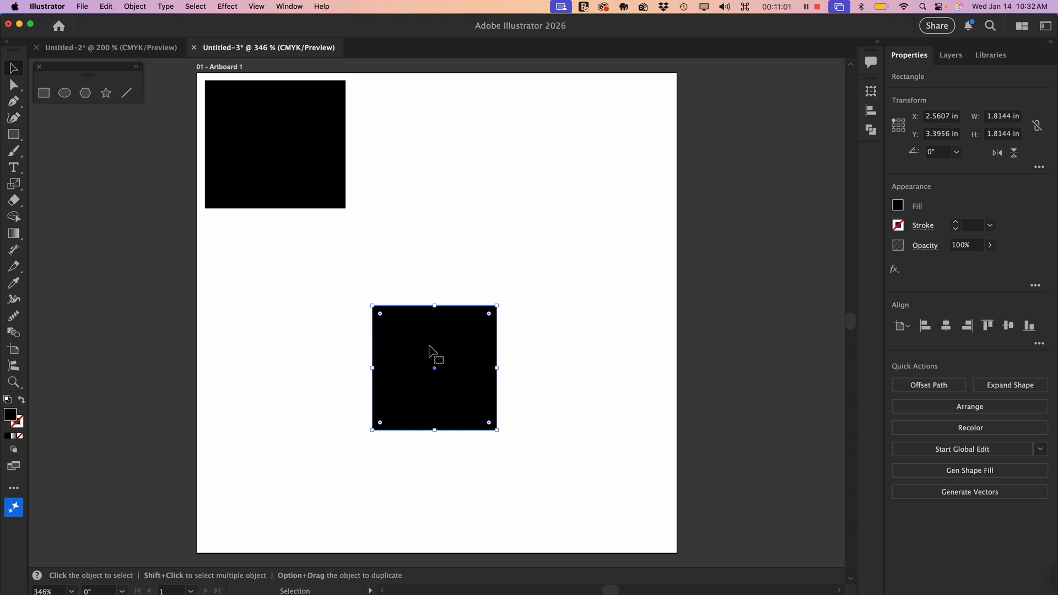
# - Switch the artwork from Preview to Outline mode, back to Preview and to Outline again, and deselect the smaller square
pyautogui.press('super')
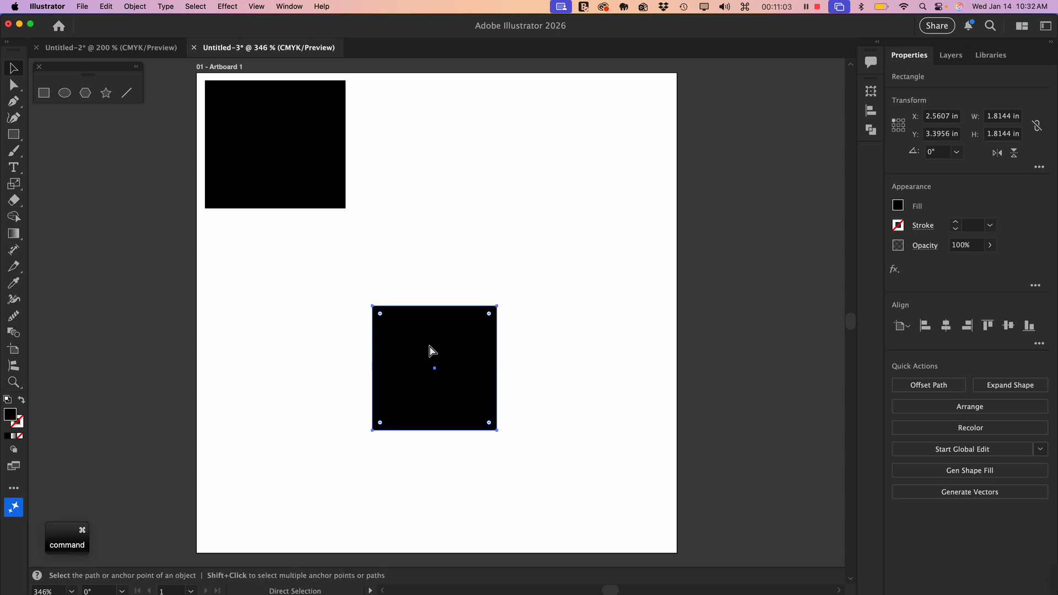
pyautogui.press('super+y')
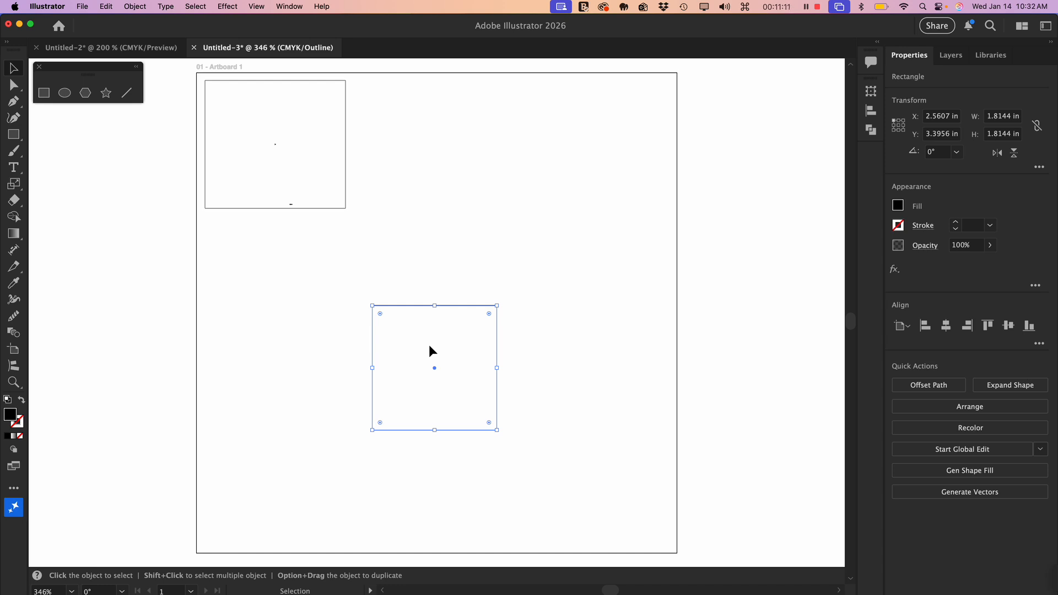
pyautogui.press('super')
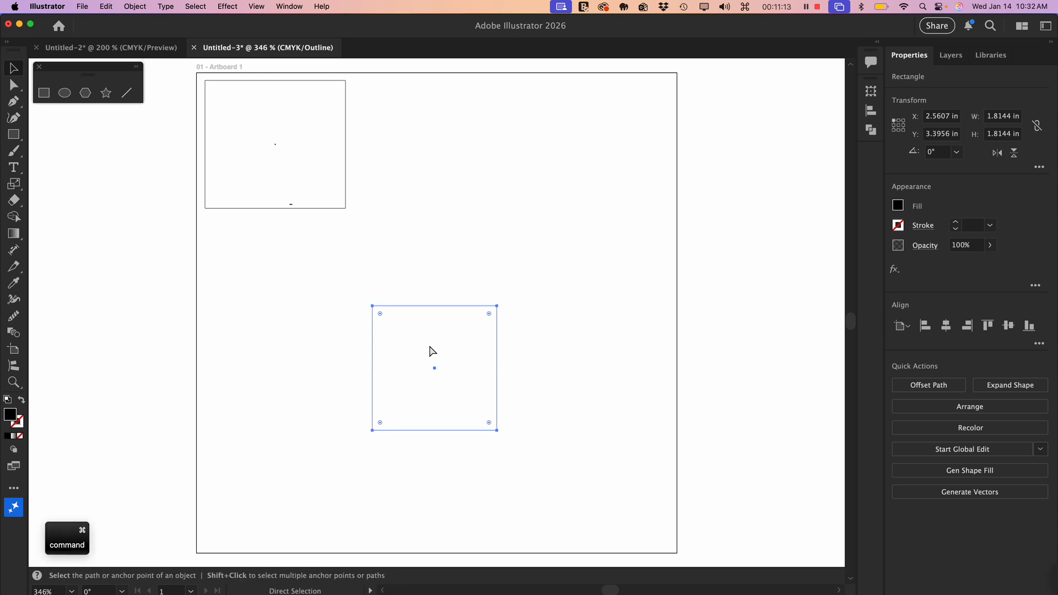
pyautogui.press('super+y')
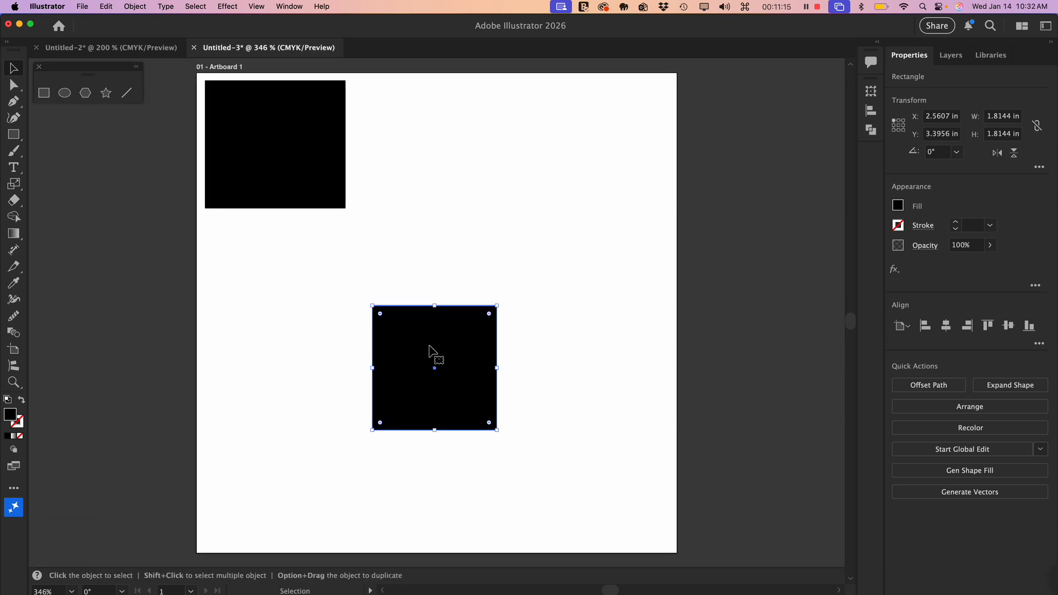
pyautogui.press('super+y')
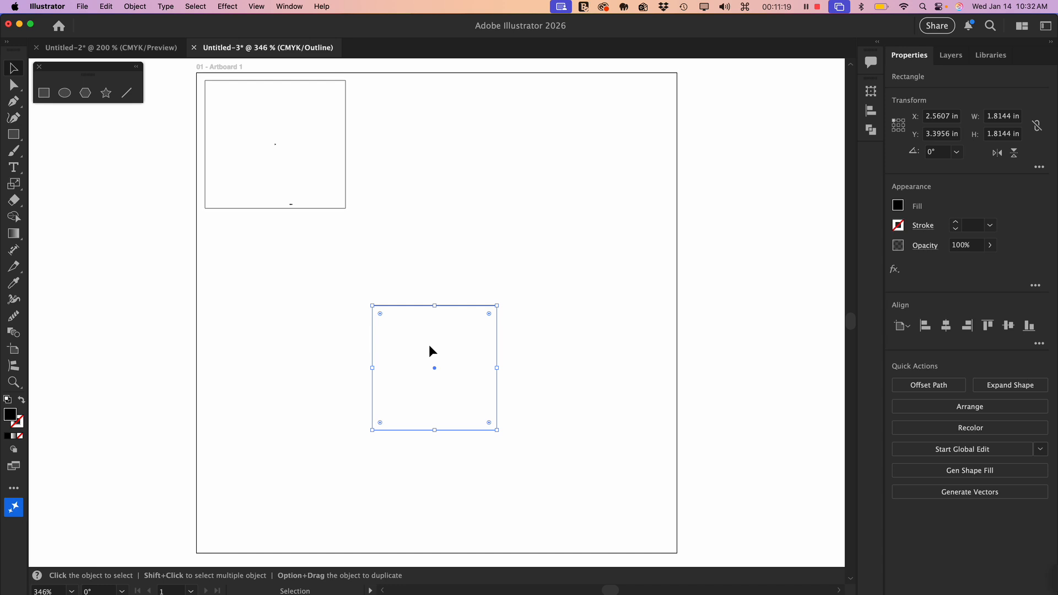
pyautogui.click(538, 368)
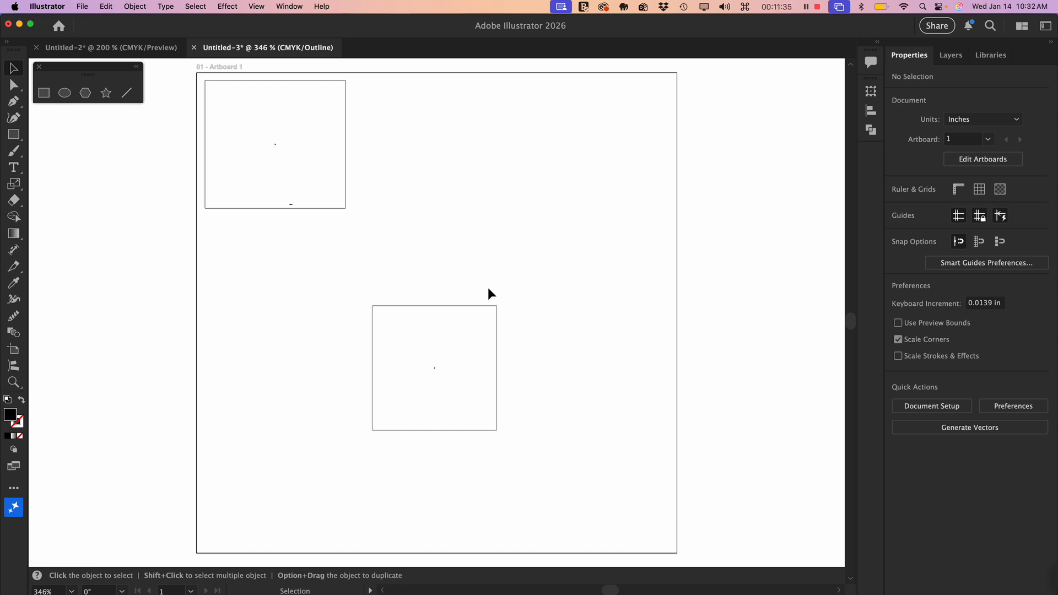
# - Alternate between Outline and Preview modes several times with nothing selected, ending in Preview mode
pyautogui.press('super')
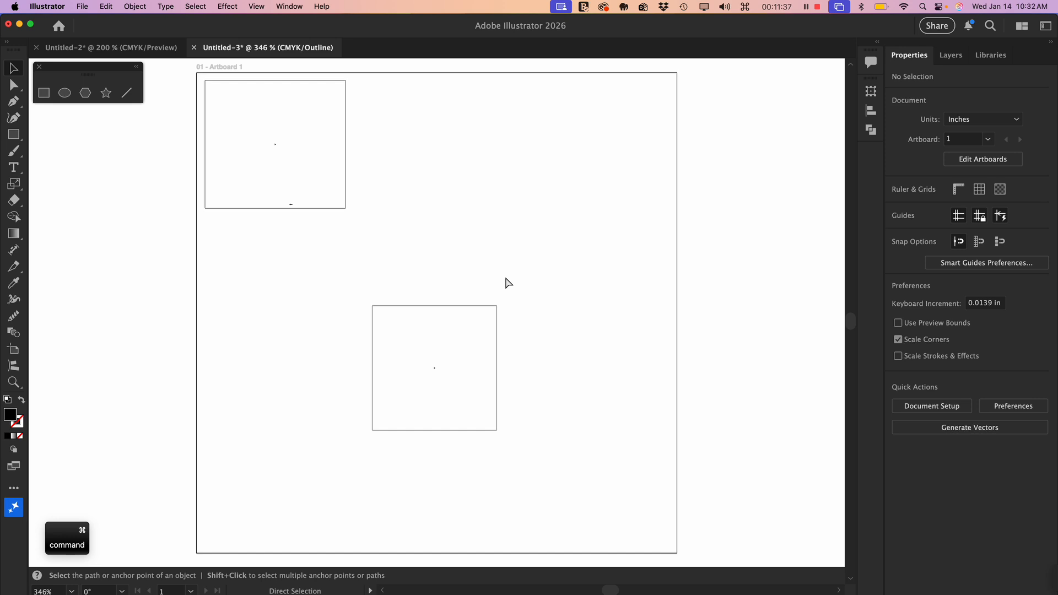
pyautogui.press('super+y')
pyautogui.press('super+y')
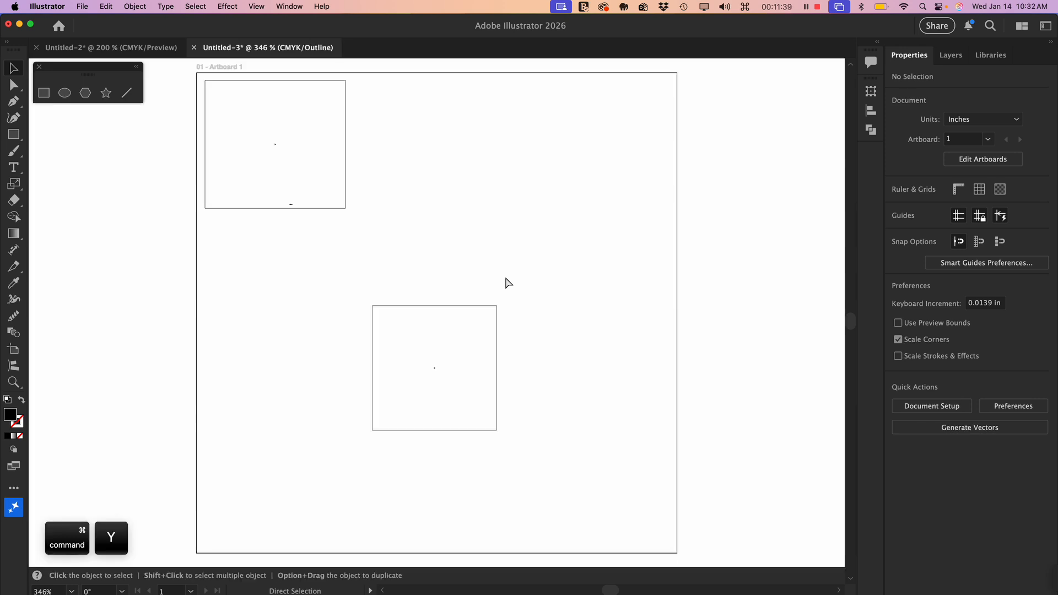
pyautogui.press('super+y')
pyautogui.press('super+y')
pyautogui.press('super+y')
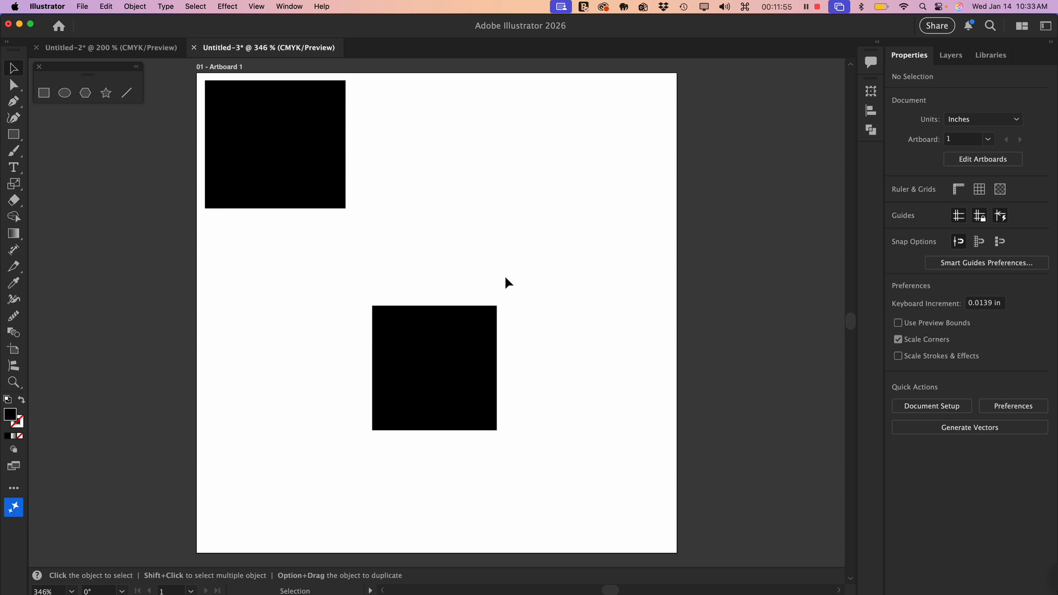
# - Move the smaller square straight up to about Y 2.87 in, and compare it in Outline and Preview modes
pyautogui.moveTo(444, 378); pyautogui.dragTo(444, 342)
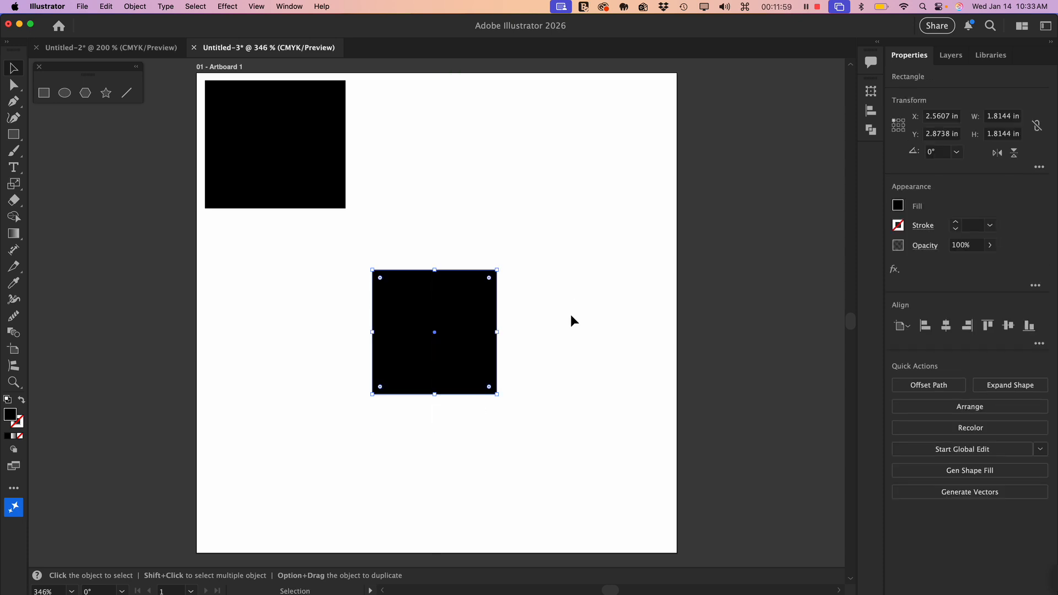
pyautogui.press('super+y')
pyautogui.press('super+y')
pyautogui.press('super+y')
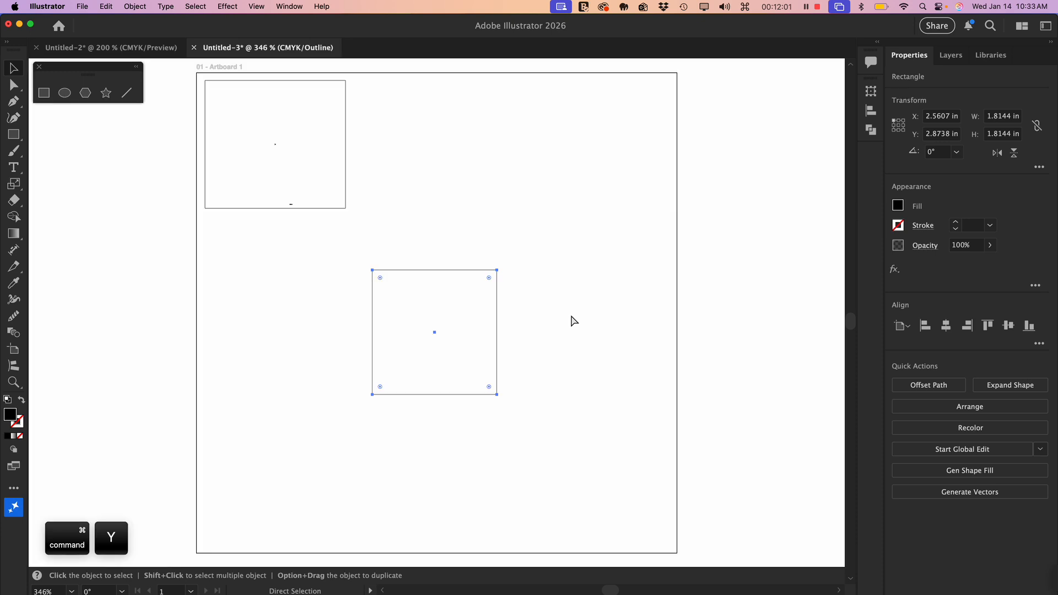
pyautogui.press('super+y')
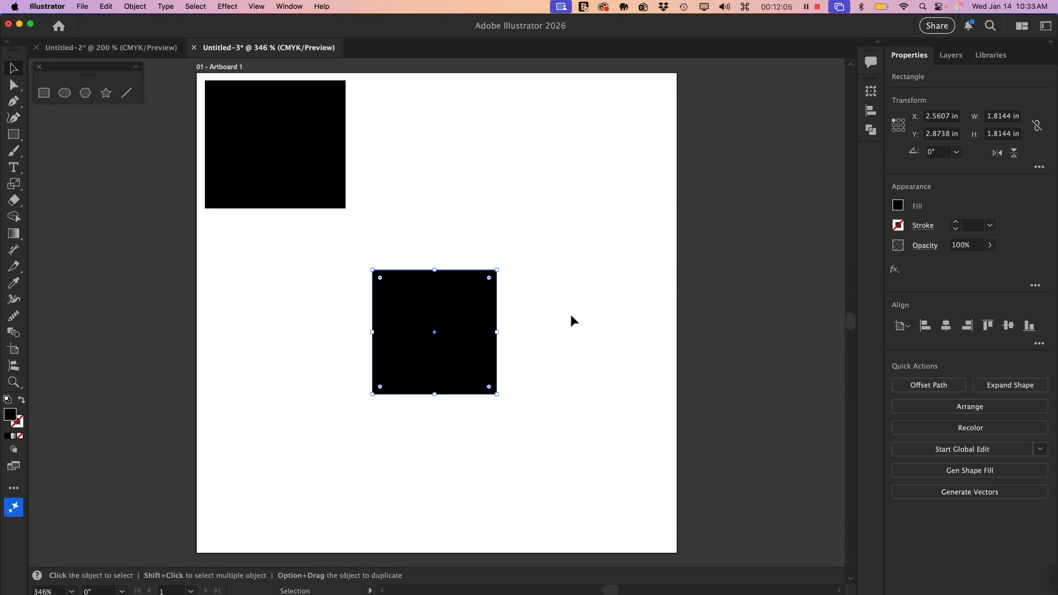
# - In Outline mode, move the smaller square by its center point to about X 1.92, Y 3.03 in, and return to Preview mode
pyautogui.press('super+y')
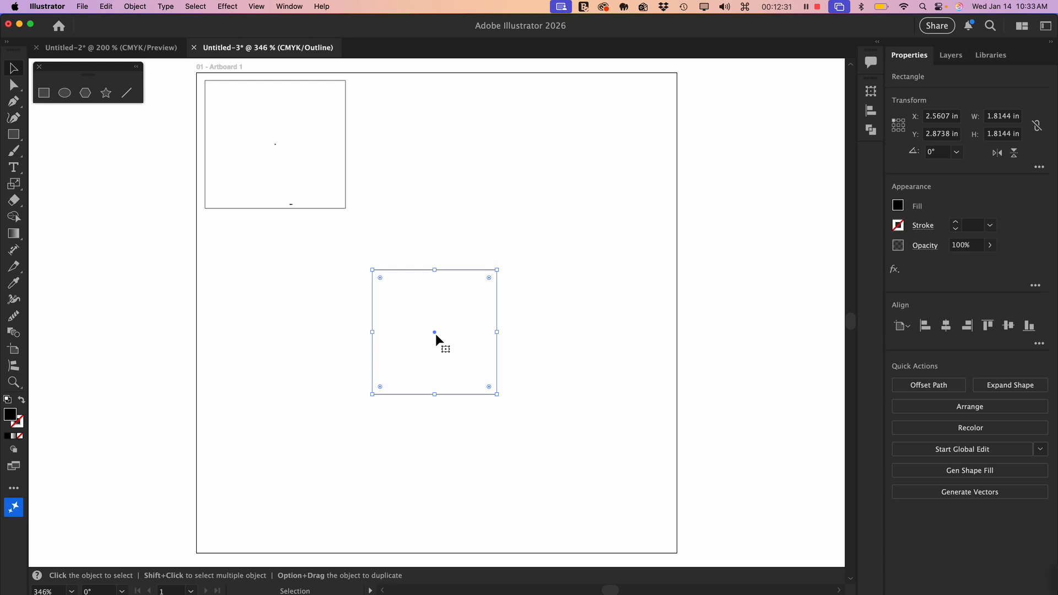
pyautogui.moveTo(435, 337); pyautogui.dragTo(391, 348)
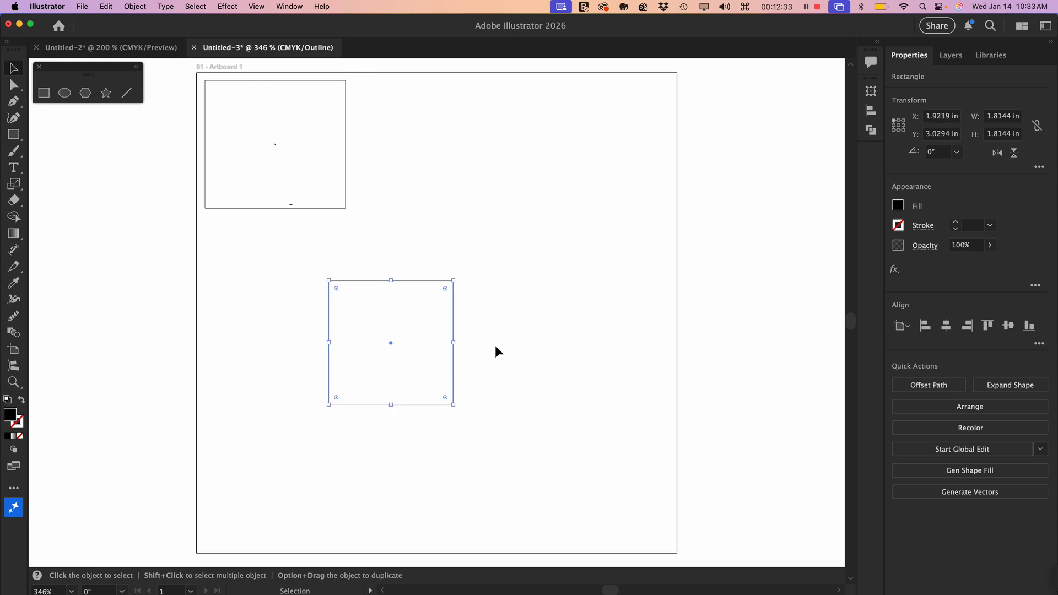
pyautogui.press('super')
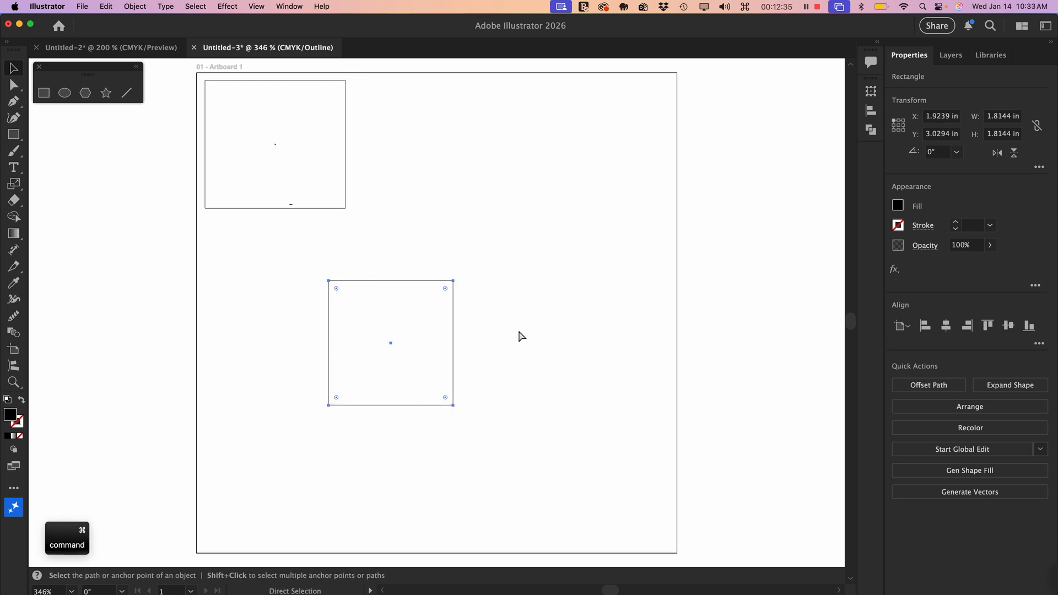
pyautogui.press('super+y')
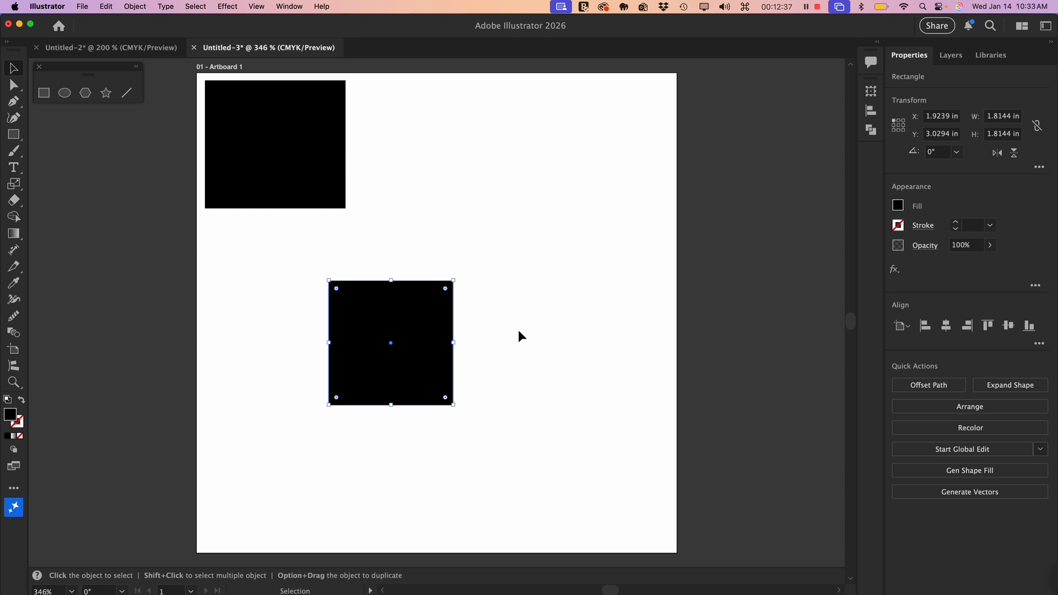
# - Move the filled smaller square to about X 2.37, Y 2.8 in, and toggle Outline mode repeatedly, ending in Preview
pyautogui.moveTo(381, 337); pyautogui.dragTo(410, 322)
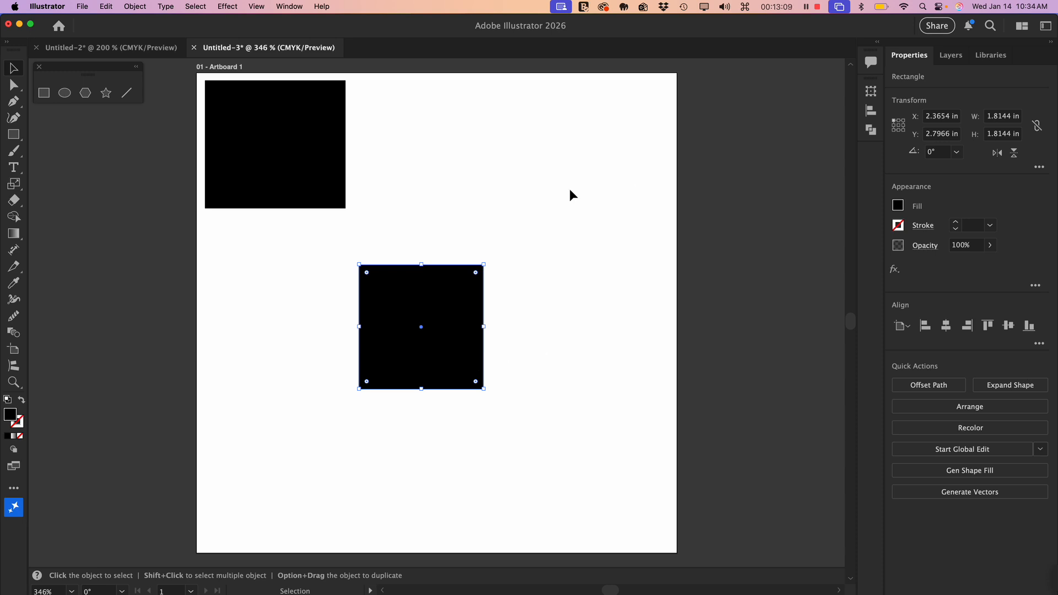
pyautogui.press('super+y')
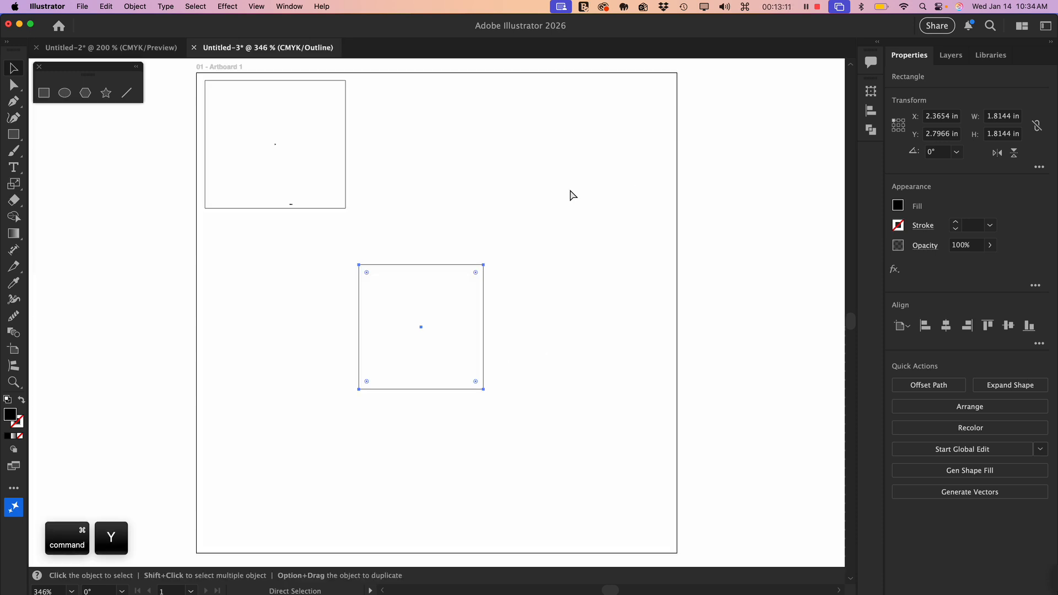
pyautogui.press('super+y')
pyautogui.press('super+y')
pyautogui.press('super+y')
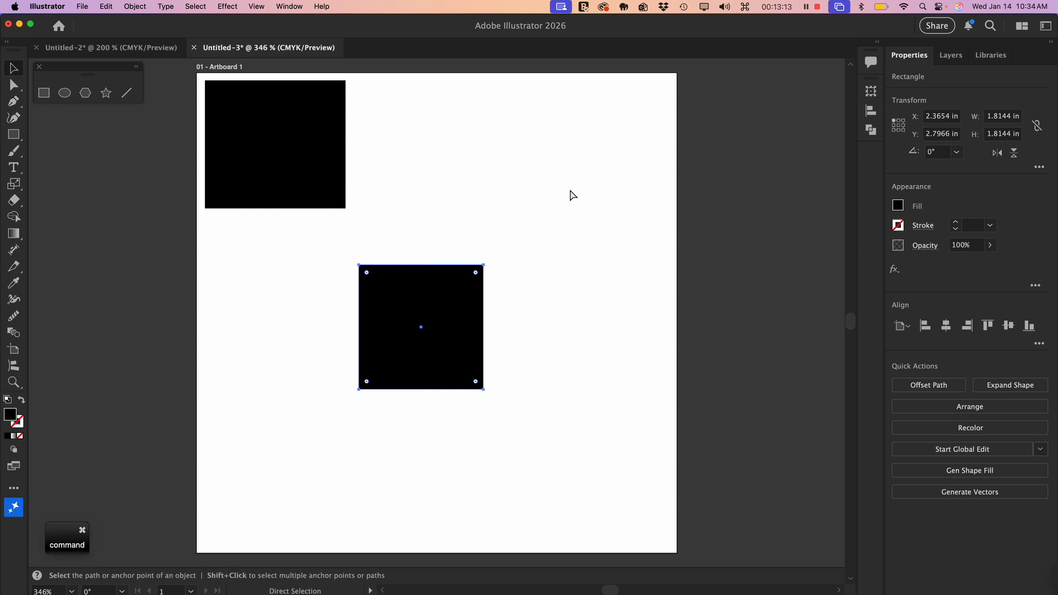
pyautogui.press('super+y')
pyautogui.press('super+y')
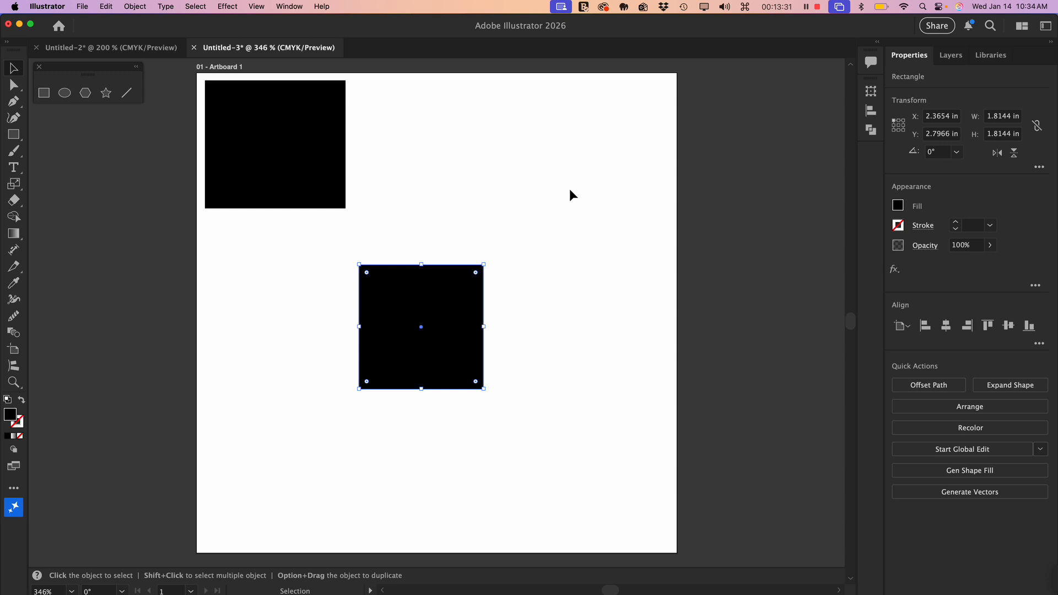
# - Move the smaller square up and right to about X 3.01, Y 2.28 in, keeping it selected
pyautogui.moveTo(406, 314); pyautogui.dragTo(450, 279)
pyautogui.click(352, 296)
pyautogui.click(480, 271)
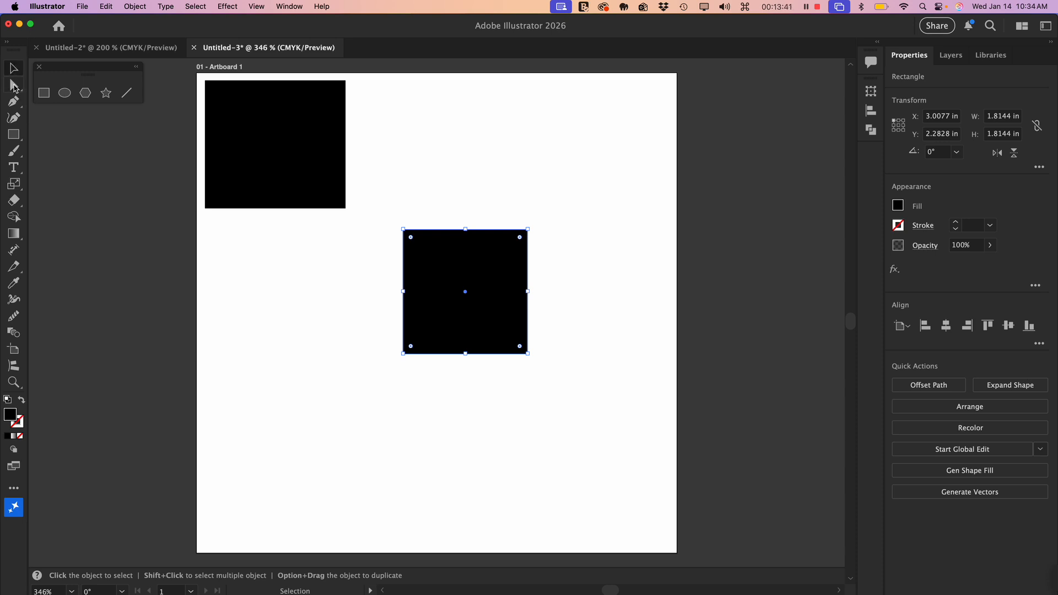
# - Choose the Direct Selection Tool and move the whole smaller square with it to about X 3.39, Y 2.36 in
pyautogui.click(15, 86)
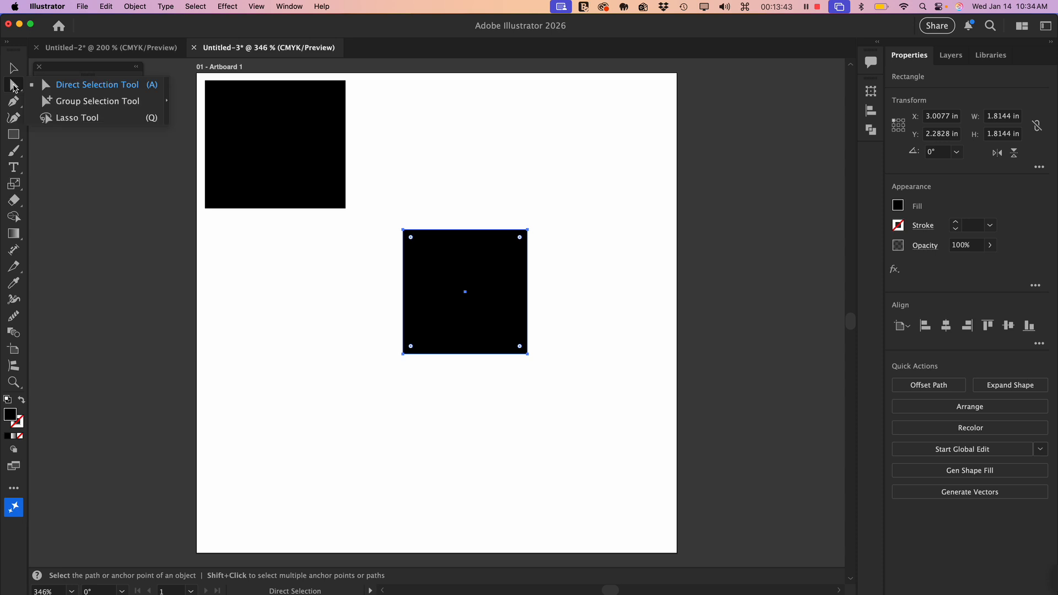
pyautogui.click(58, 87)
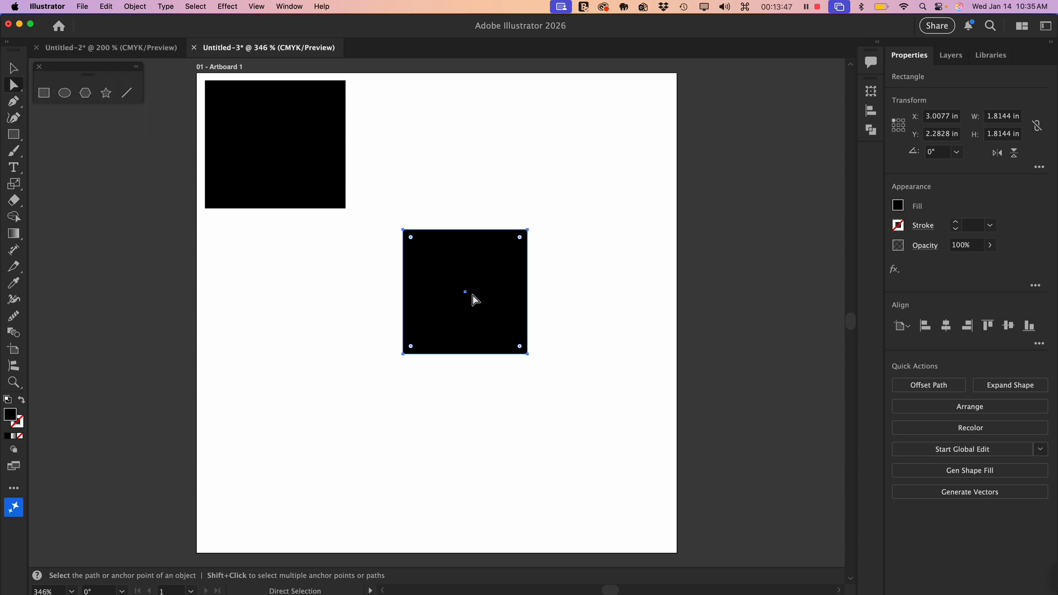
pyautogui.moveTo(473, 299); pyautogui.dragTo(500, 303)
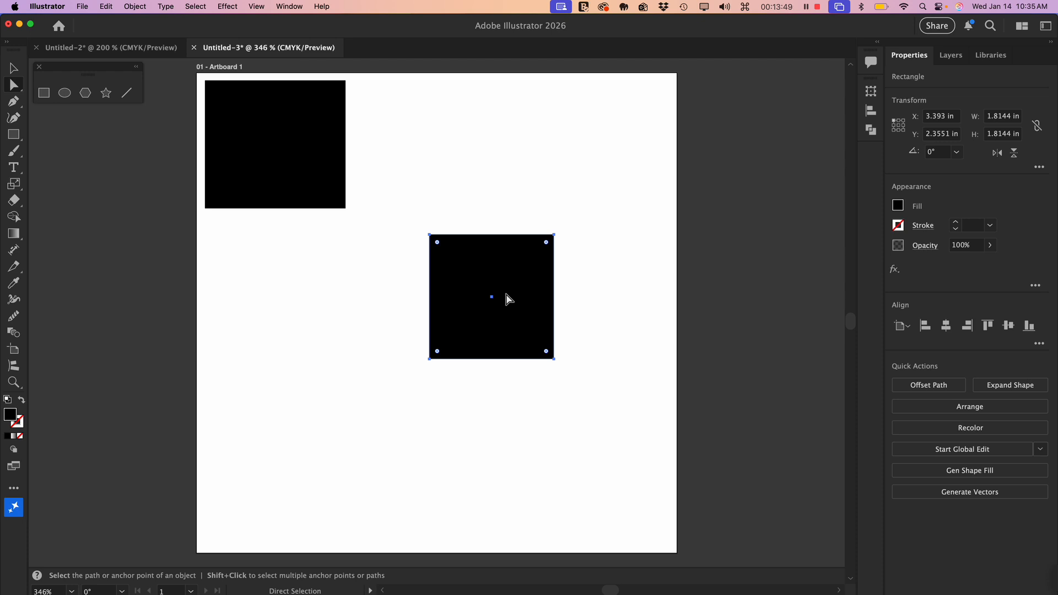
# - Reshape the smaller square by moving its upper-right anchor to about X 5.79, Y 1.53 in and its lower-left anchor to about X 4.97, Y 2.48 in
pyautogui.click(554, 235)
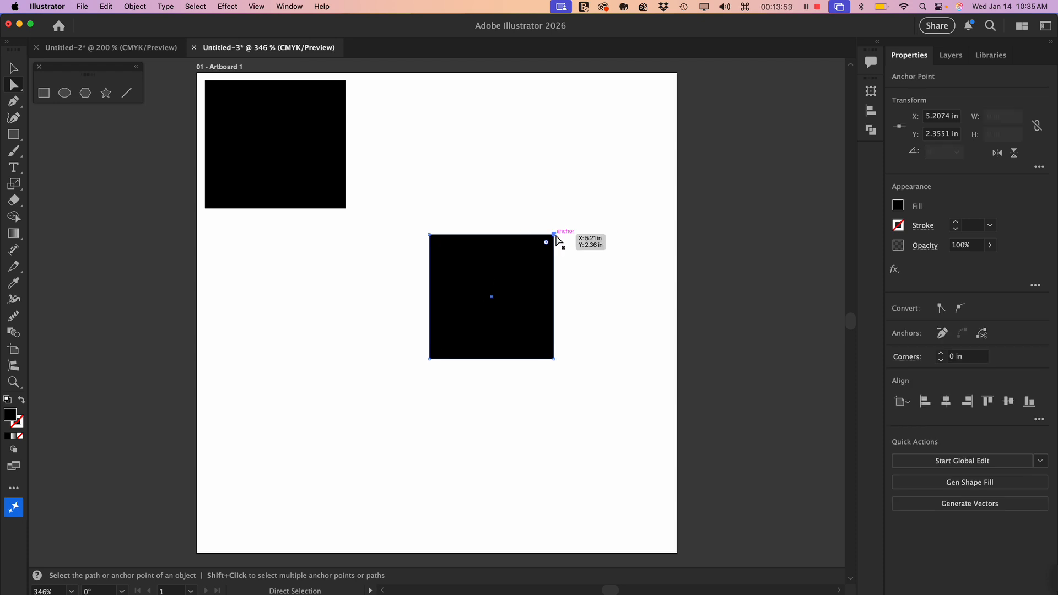
pyautogui.moveTo(554, 235); pyautogui.dragTo(593, 178)
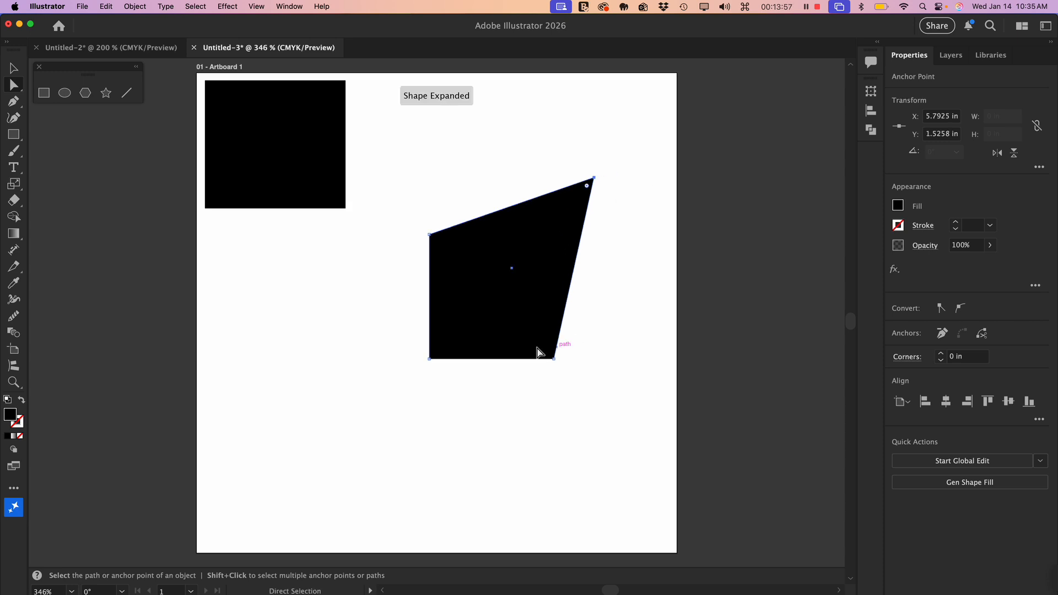
pyautogui.moveTo(430, 359); pyautogui.dragTo(539, 248)
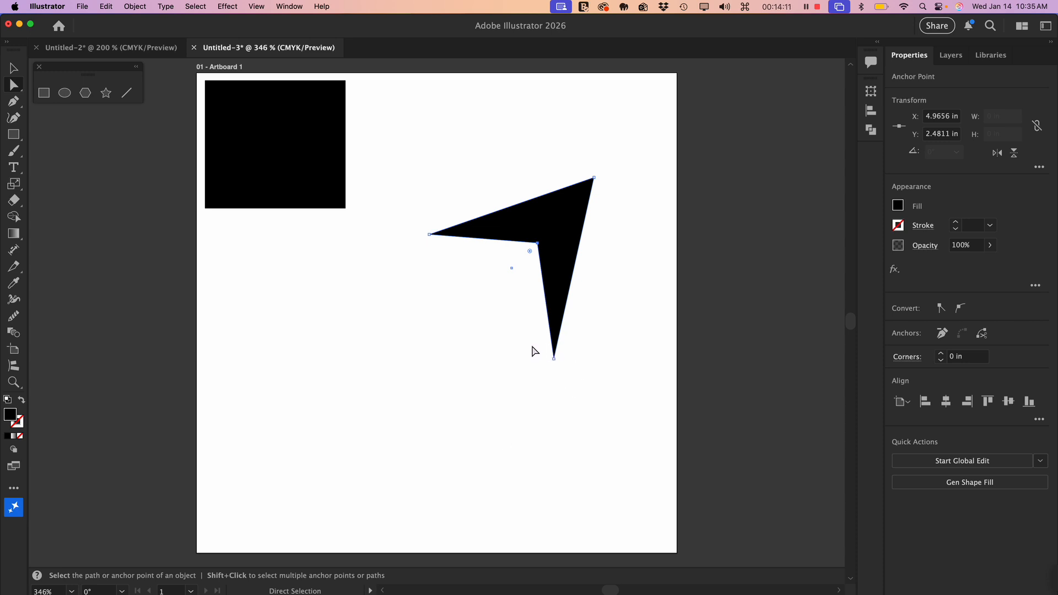
# - Move the inner anchor out to about X 3.34, Y 4.04 in, upper-right to X 6.27, Y 1.98 in, and lower-right to X 5.54, Y 3.01 in
pyautogui.moveTo(537, 244); pyautogui.dragTo(424, 350)
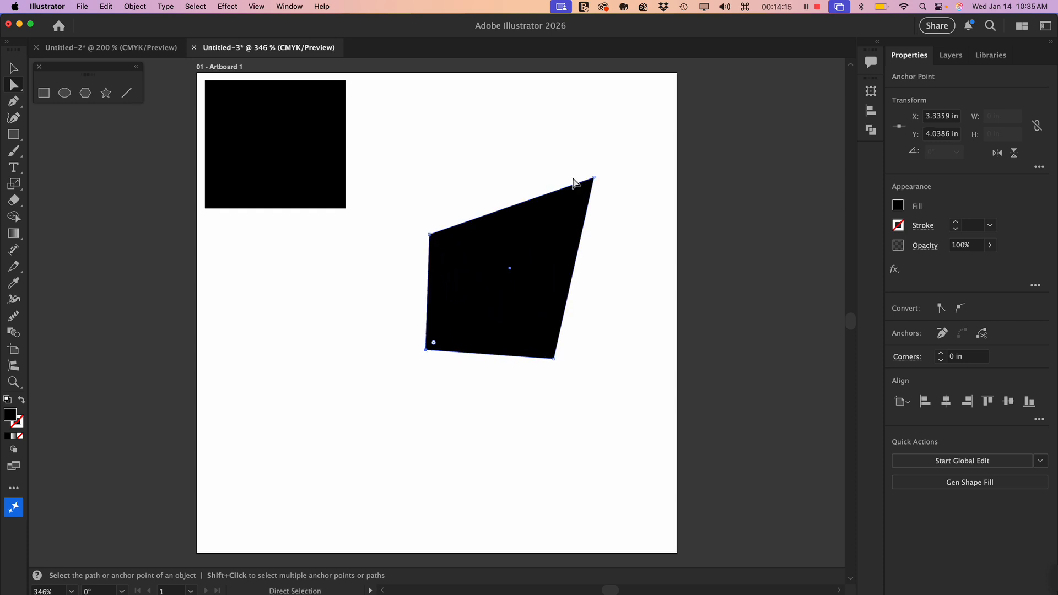
pyautogui.moveTo(594, 178); pyautogui.dragTo(627, 208)
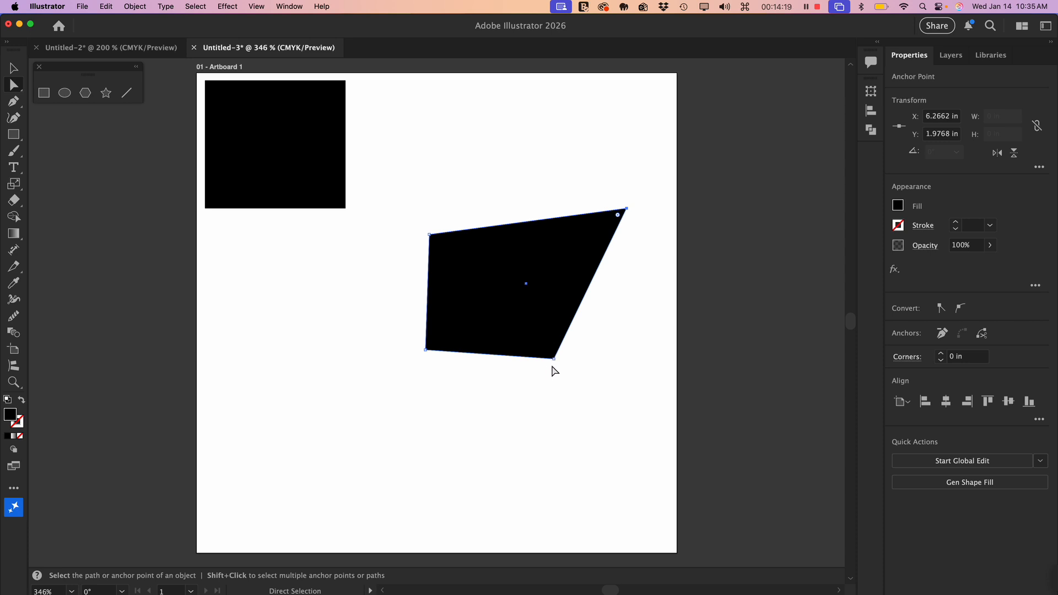
pyautogui.moveTo(554, 358); pyautogui.dragTo(577, 279)
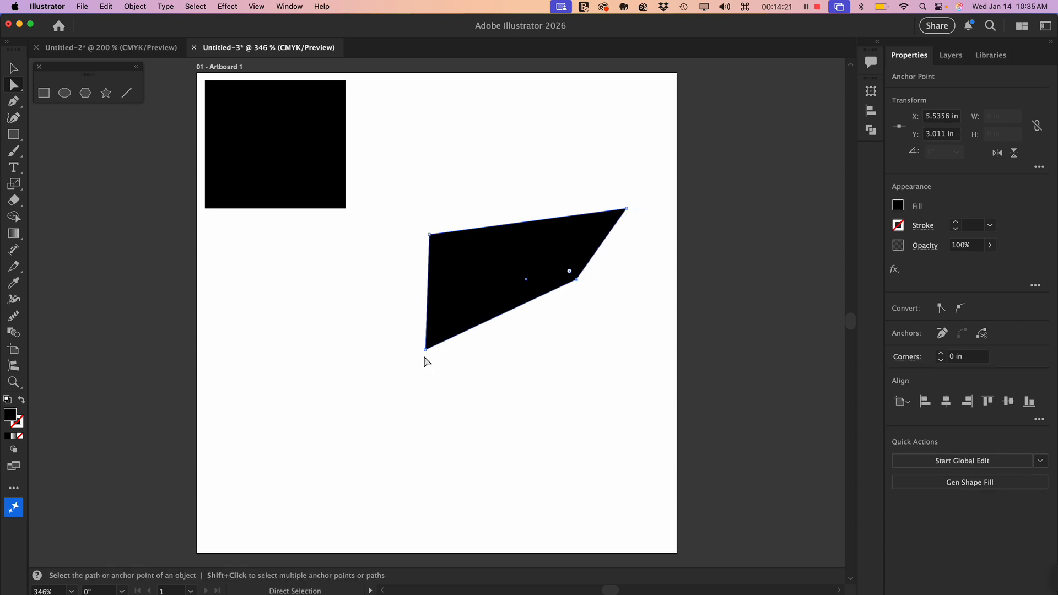
# - Move the lower-left anchor up to about X 3.43, Y 3.01 in, and reposition the whole path to about X 2.43, Y 3.07 in
pyautogui.moveTo(426, 349); pyautogui.dragTo(432, 279)
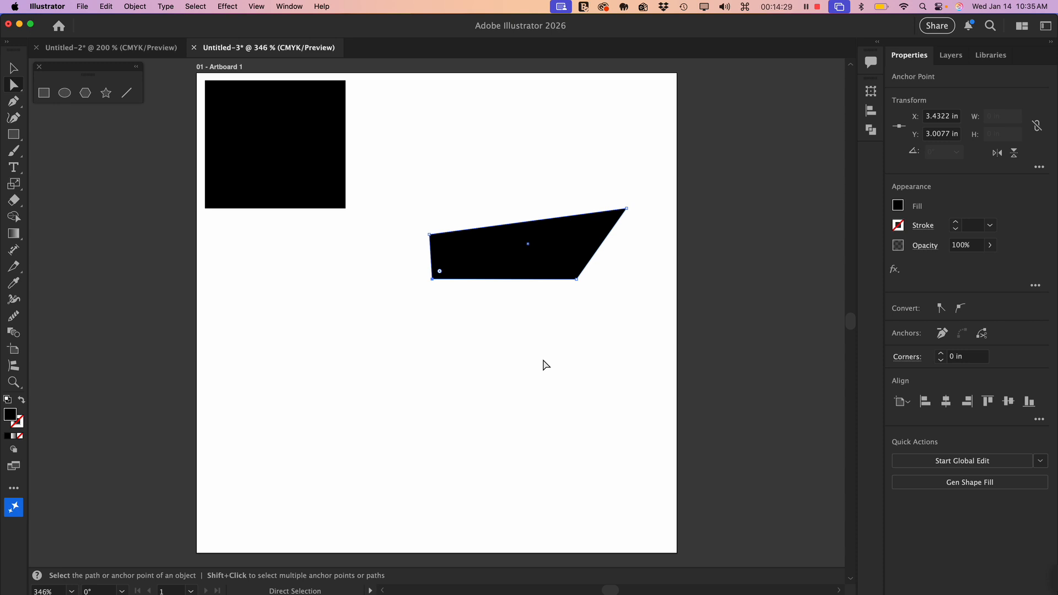
pyautogui.moveTo(526, 264); pyautogui.dragTo(461, 338)
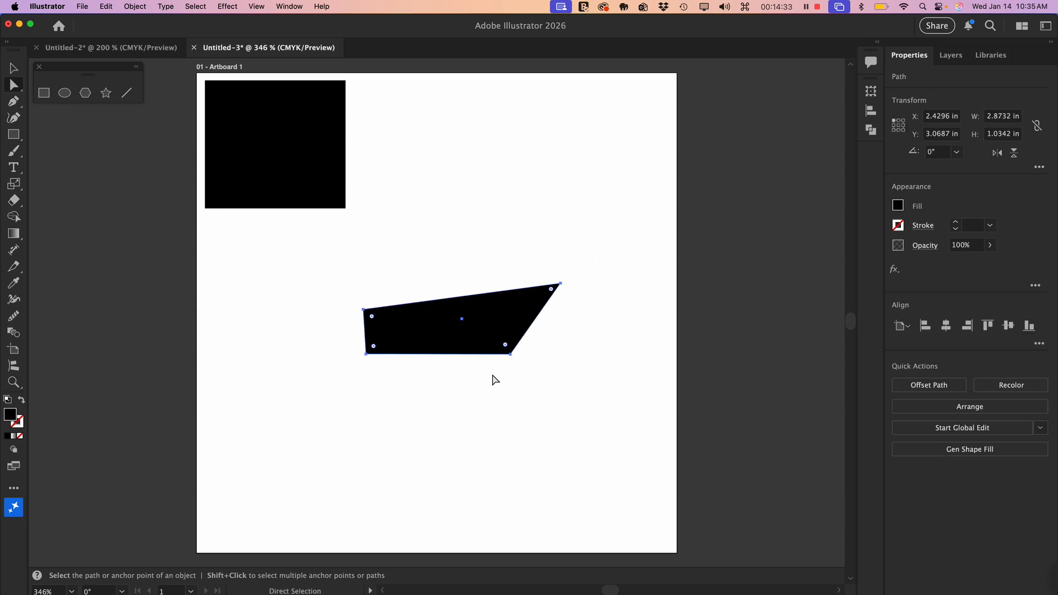
# - Try moving the reshaped path down and shifting only its upper edge to about X 1.47 in, and undo the edge shift
pyautogui.moveTo(460, 331); pyautogui.dragTo(470, 366)
pyautogui.click(565, 471)
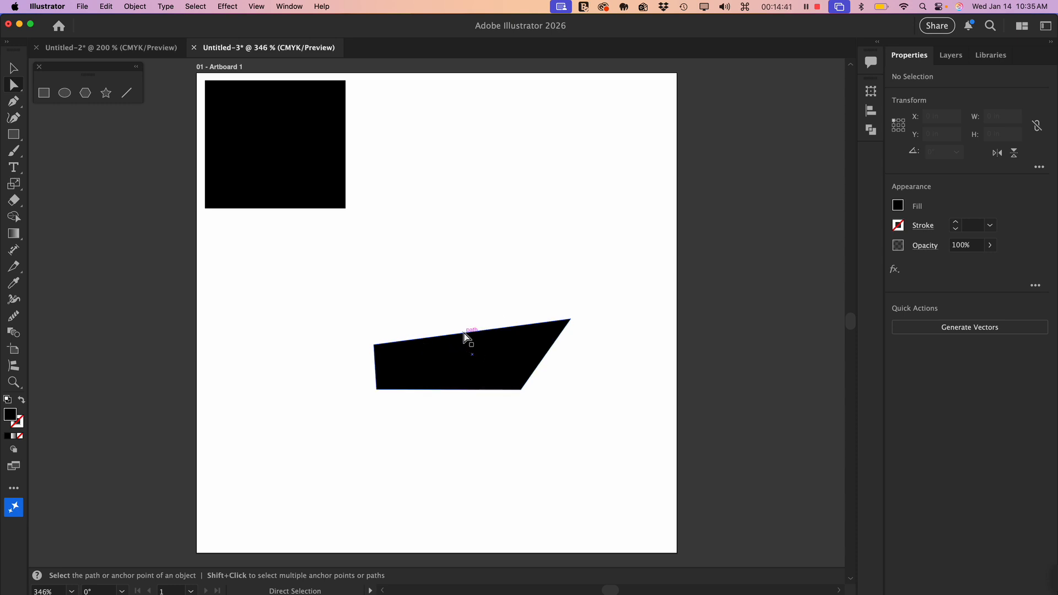
pyautogui.moveTo(465, 337); pyautogui.dragTo(392, 337)
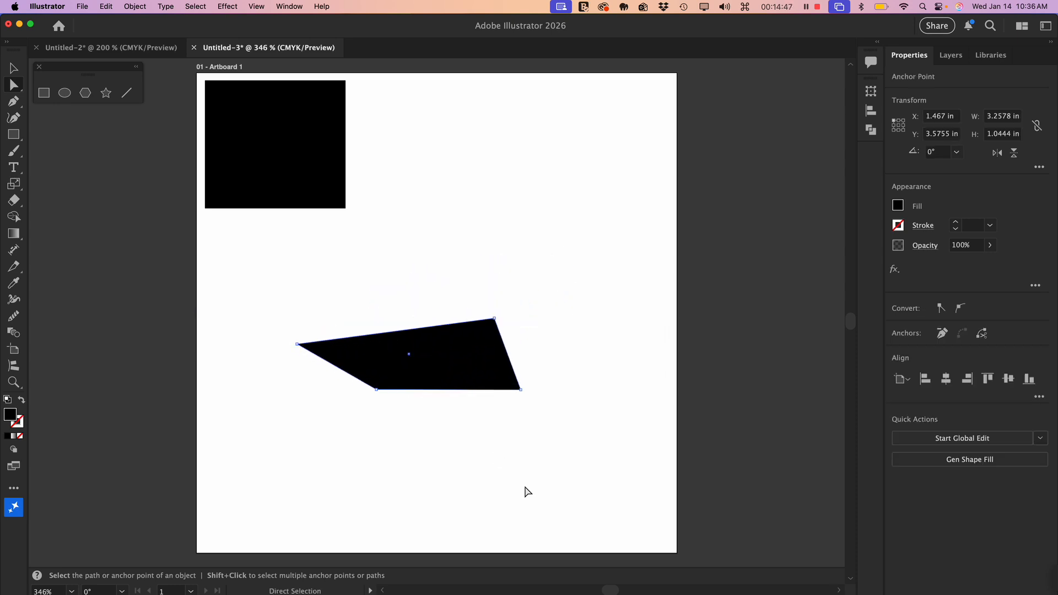
pyautogui.press('super+z')
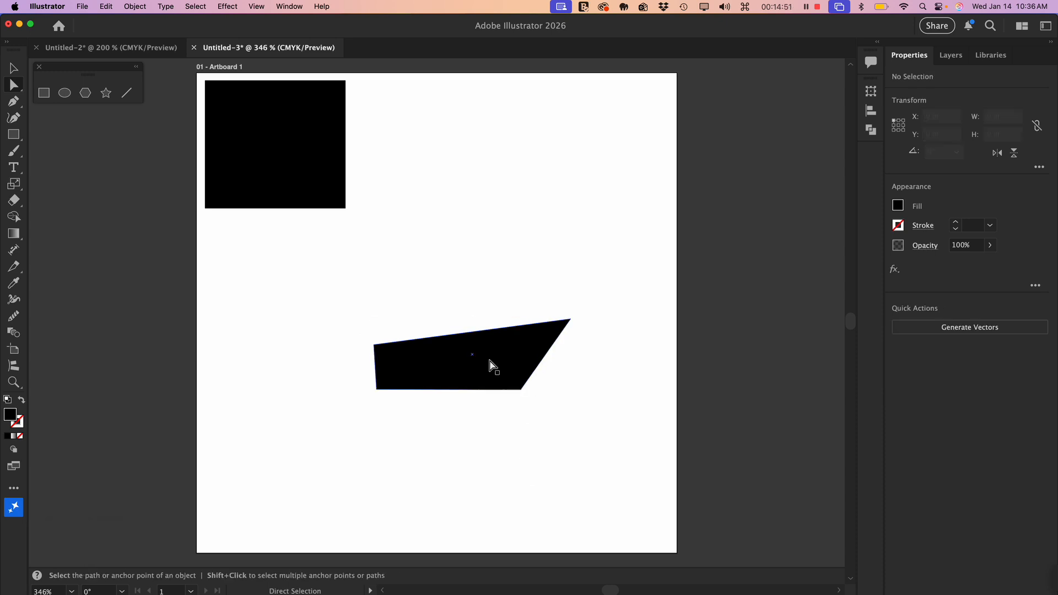
# - Move the whole reshaped path around by its fill, leaving it partly off the artboard at about X 5.76, Y 1.40 in
pyautogui.moveTo(491, 365); pyautogui.dragTo(505, 274)
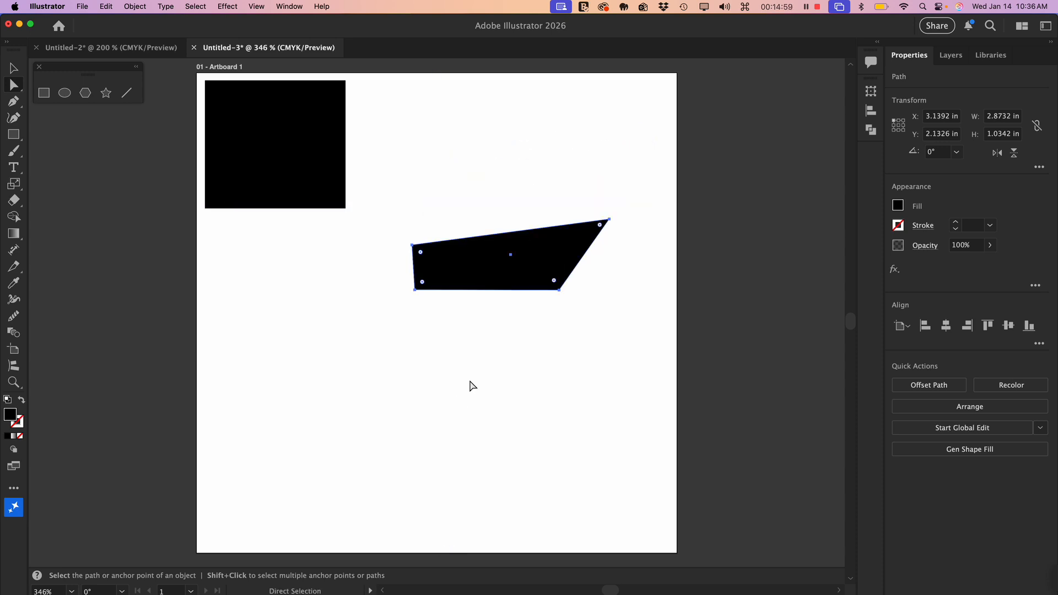
pyautogui.moveTo(549, 253); pyautogui.dragTo(502, 320)
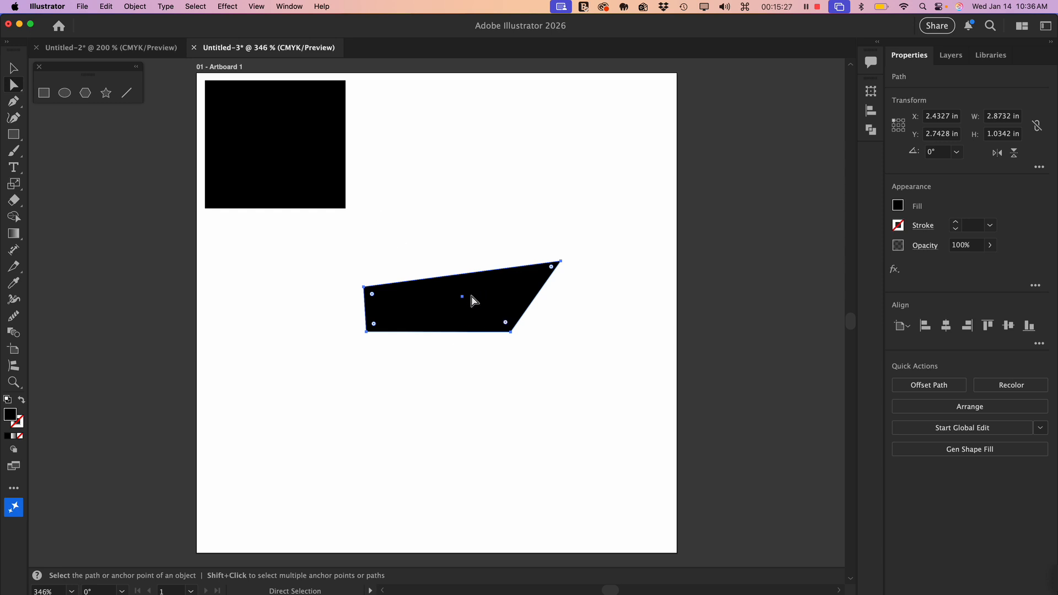
pyautogui.moveTo(472, 300); pyautogui.dragTo(698, 208)
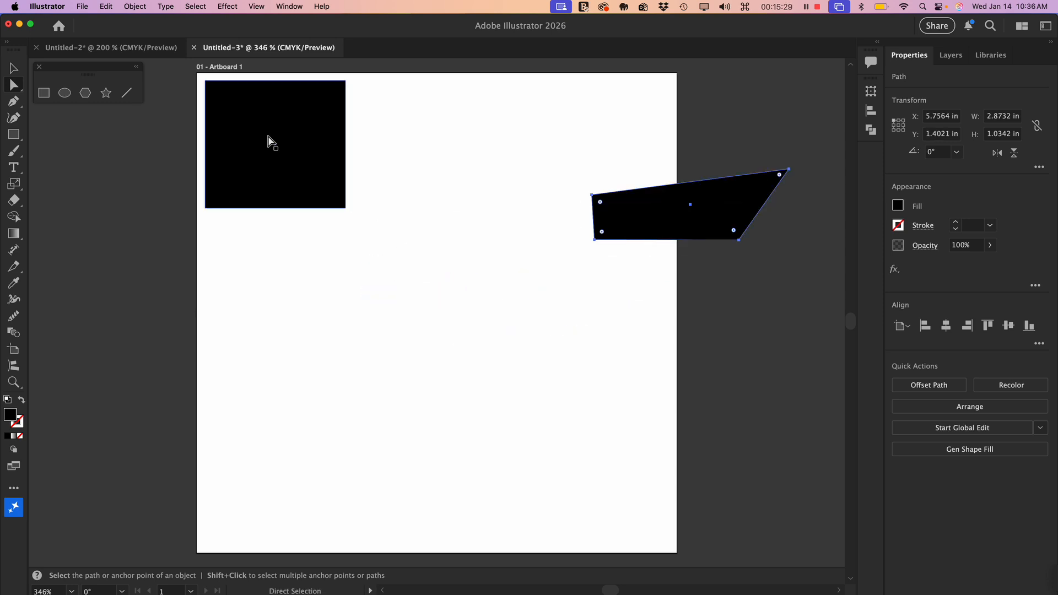
# - Move the rectangle to X 2.03, Y 2.14 in, its upper-right anchor to X 4.38, Y 1.81, and its lower anchors to X 3.91 and 2.28, Y 3.65
pyautogui.moveTo(267, 142); pyautogui.dragTo(397, 281)
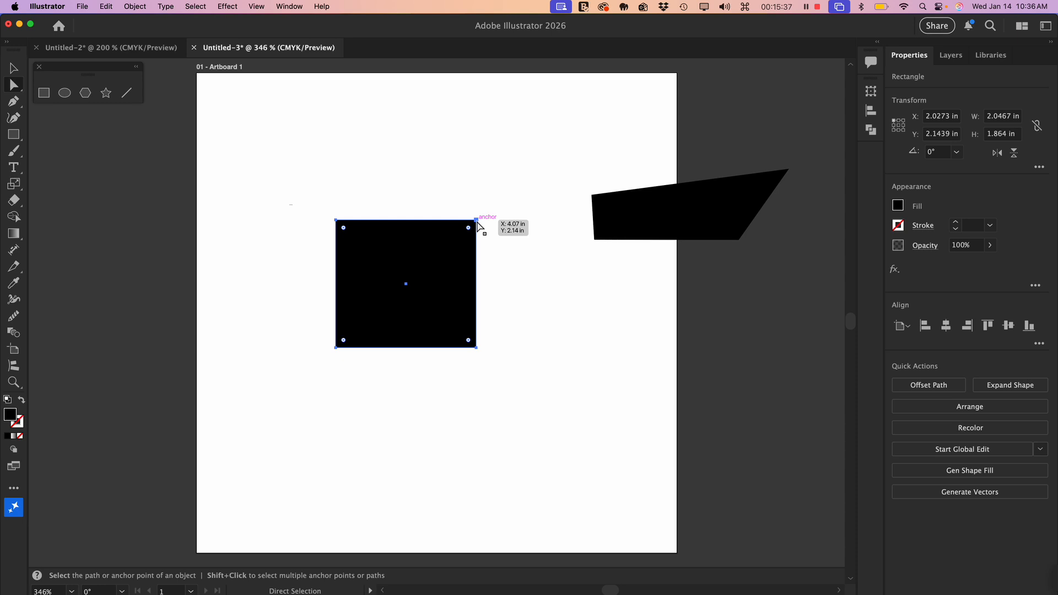
pyautogui.moveTo(477, 221); pyautogui.dragTo(497, 196)
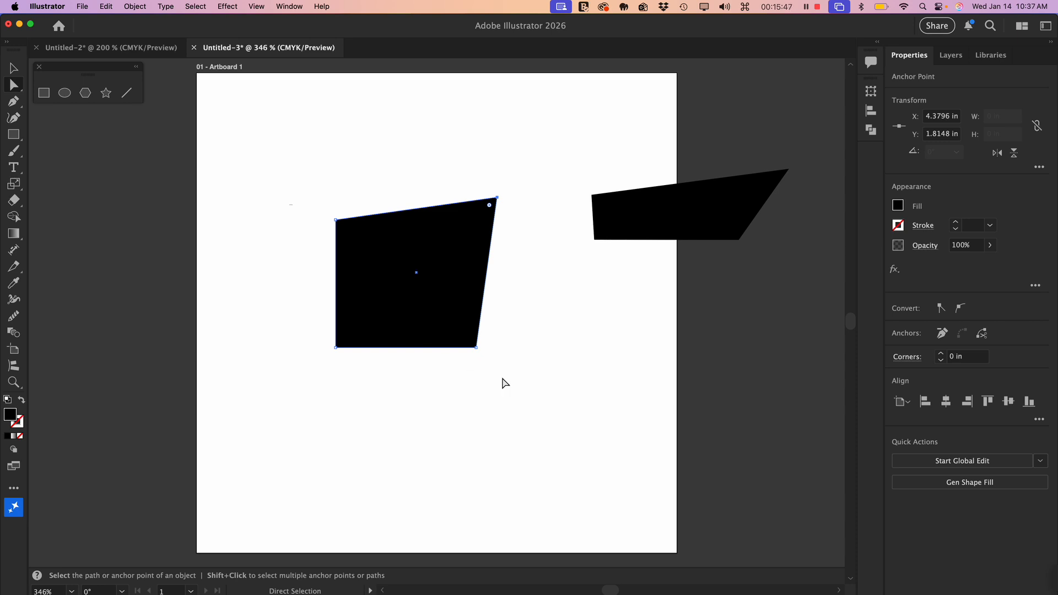
pyautogui.moveTo(476, 347); pyautogui.dragTo(465, 324)
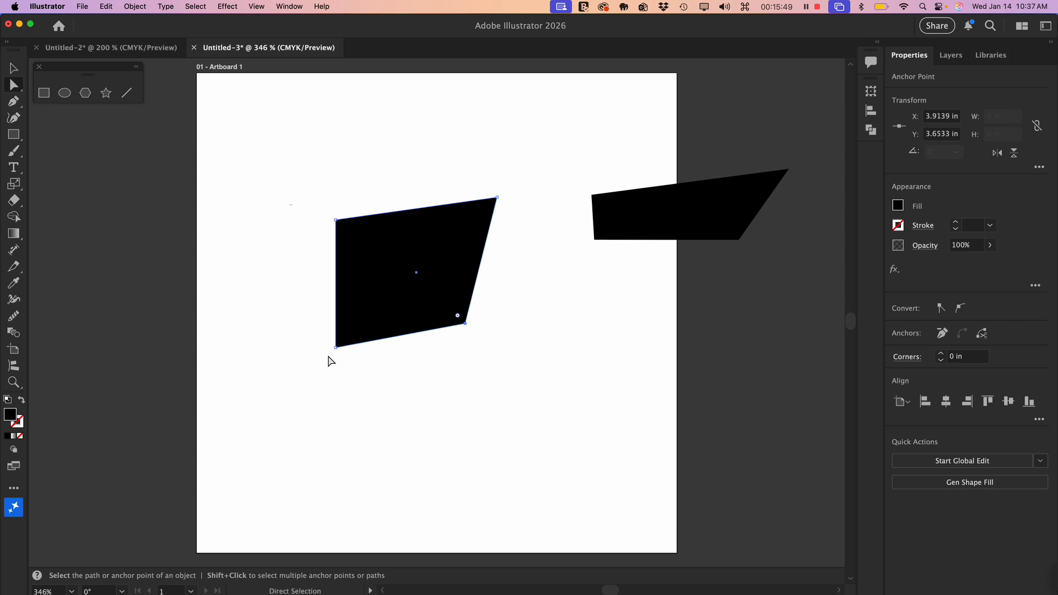
pyautogui.moveTo(336, 347); pyautogui.dragTo(353, 324)
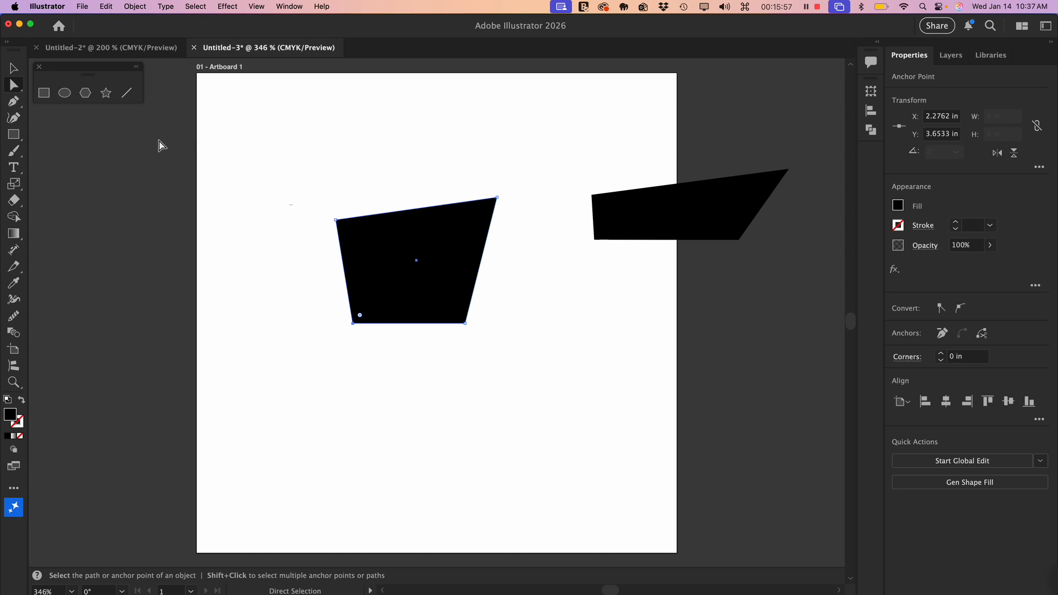
# - Draw a circle about 1.76 in wide below the shape and bend its upper-left curve inward with the top anchor's left direction handle
pyautogui.click(65, 93)
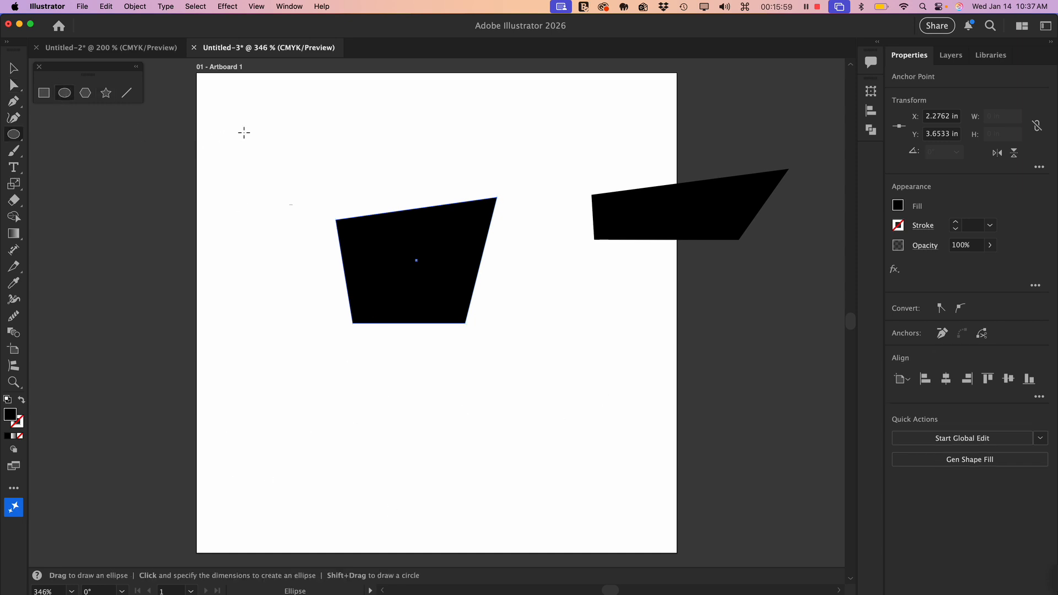
pyautogui.moveTo(398, 387); pyautogui.dragTo(519, 507)
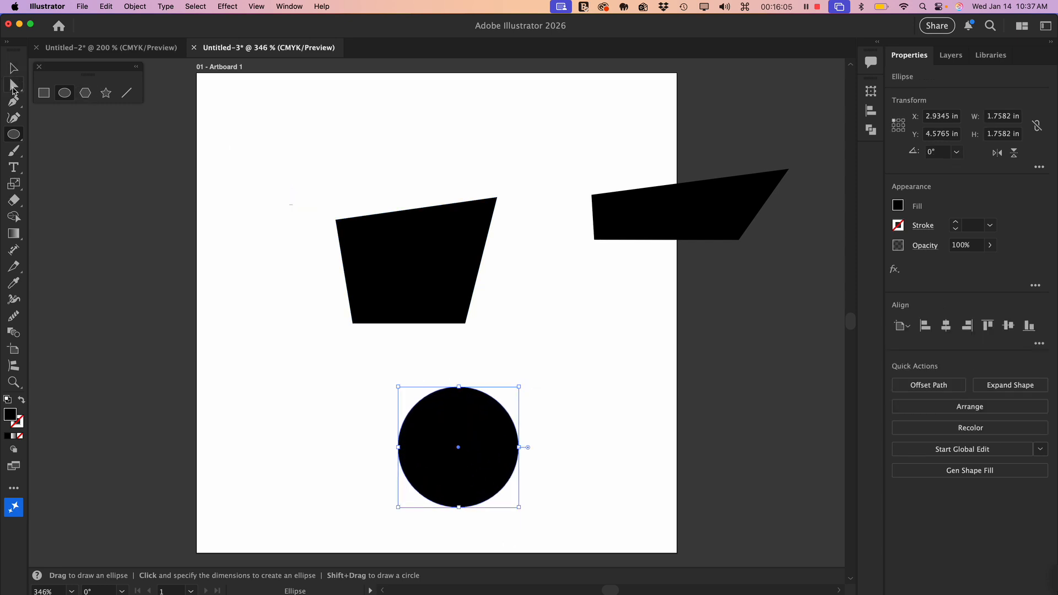
pyautogui.click(13, 88)
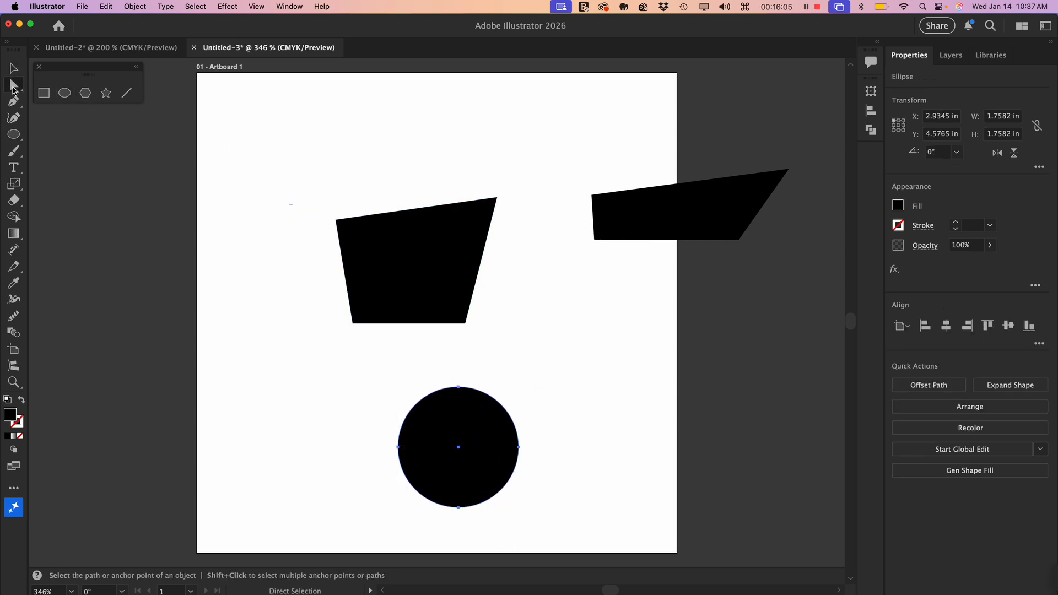
pyautogui.click(459, 388)
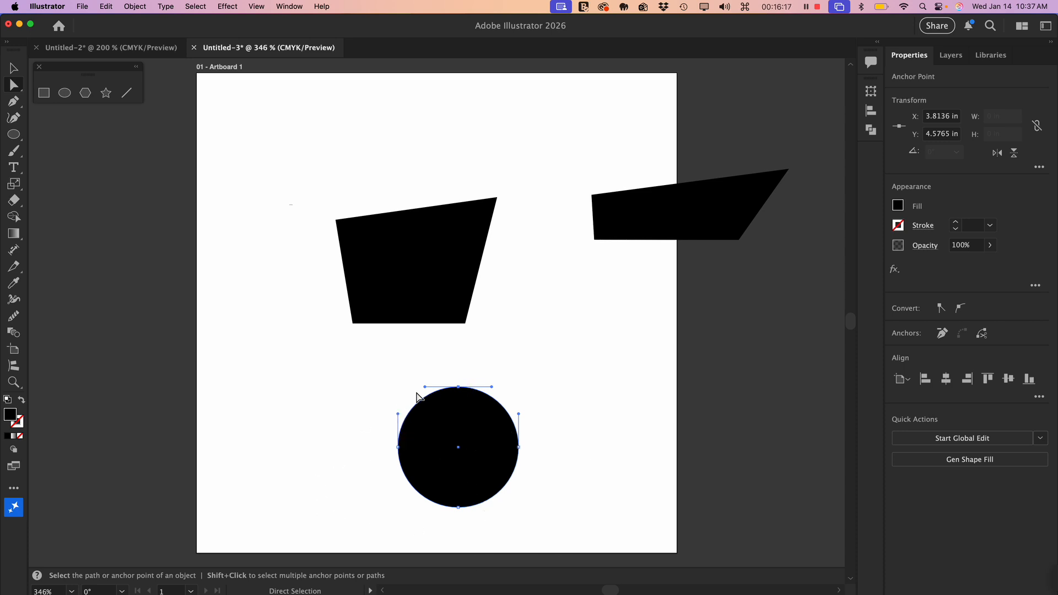
pyautogui.moveTo(426, 387); pyautogui.dragTo(437, 449)
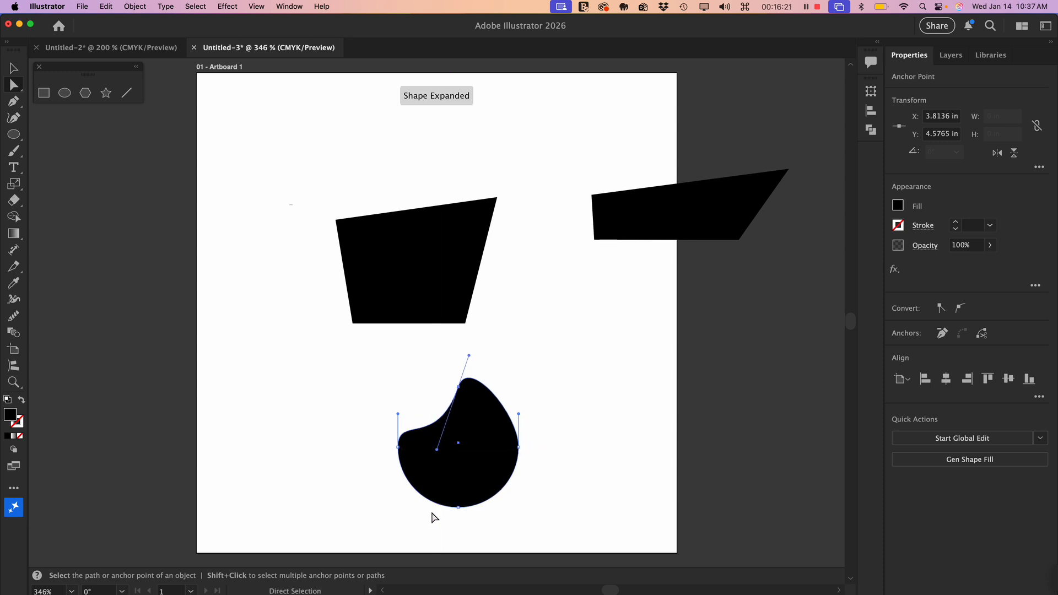
# - Reshape the circle further by tilting the side anchors' direction handles and moving the bottom anchor up to about Y 5.46 in
pyautogui.click(519, 447)
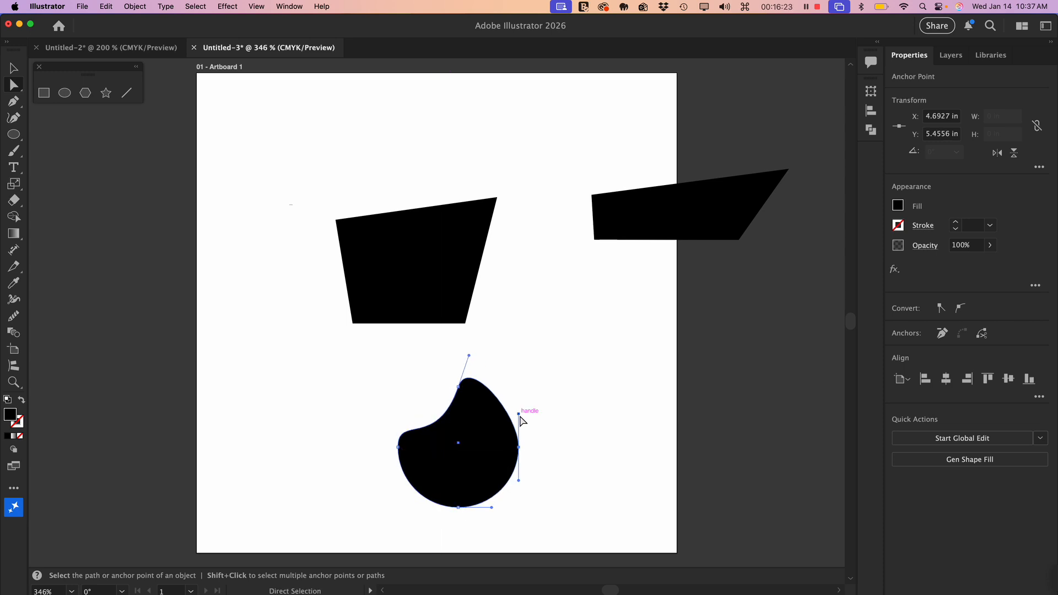
pyautogui.moveTo(520, 414); pyautogui.dragTo(501, 393)
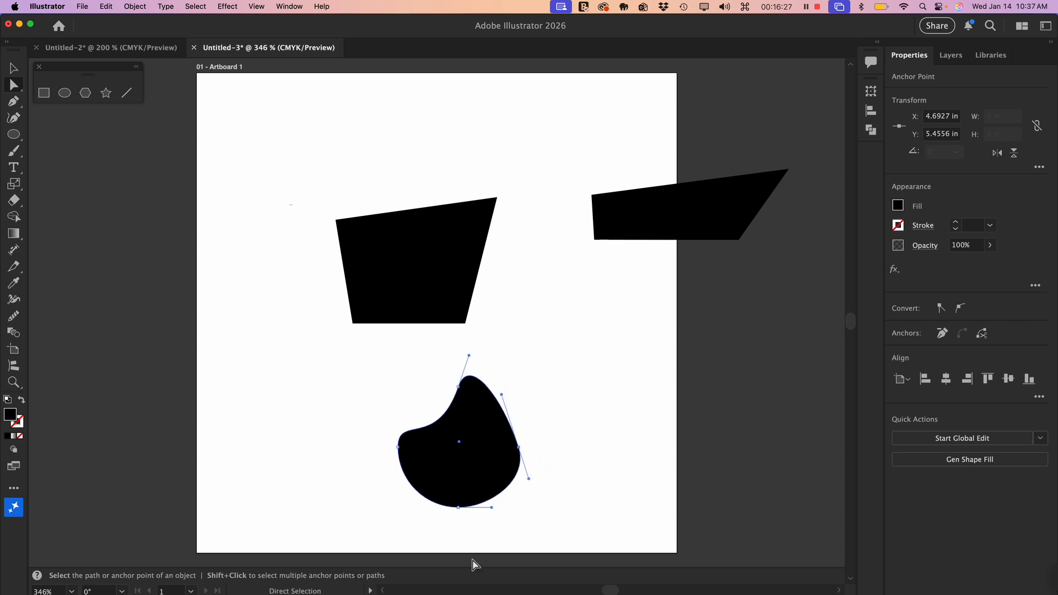
pyautogui.moveTo(459, 508); pyautogui.dragTo(459, 446)
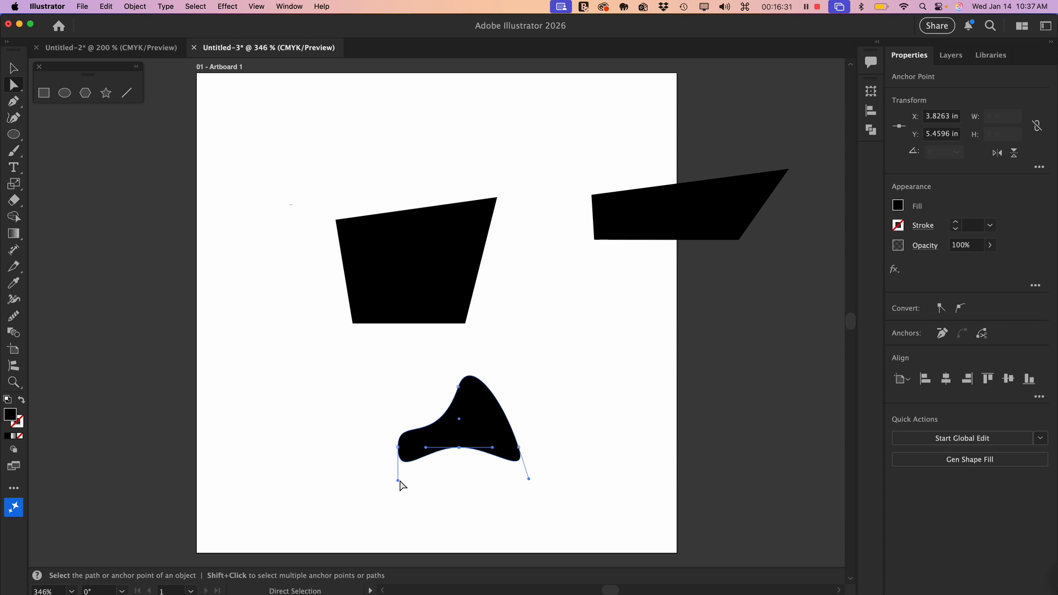
pyautogui.moveTo(398, 481); pyautogui.dragTo(410, 477)
pyautogui.click(483, 422)
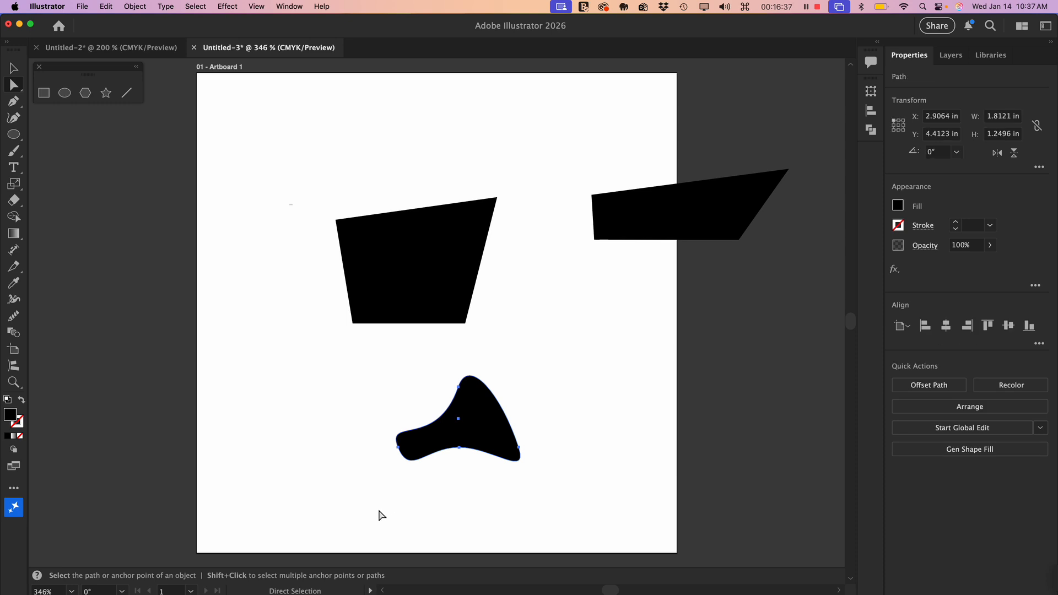
# - With the Selection Tool, park the curved shape and the larger four-sided shape off the artboard and bring the remaining path to about X 2.00, Y 1.97 in
pyautogui.click(14, 68)
pyautogui.click(199, 255)
pyautogui.moveTo(468, 425); pyautogui.dragTo(782, 378)
pyautogui.click(461, 243)
pyautogui.moveTo(414, 242); pyautogui.dragTo(148, 307)
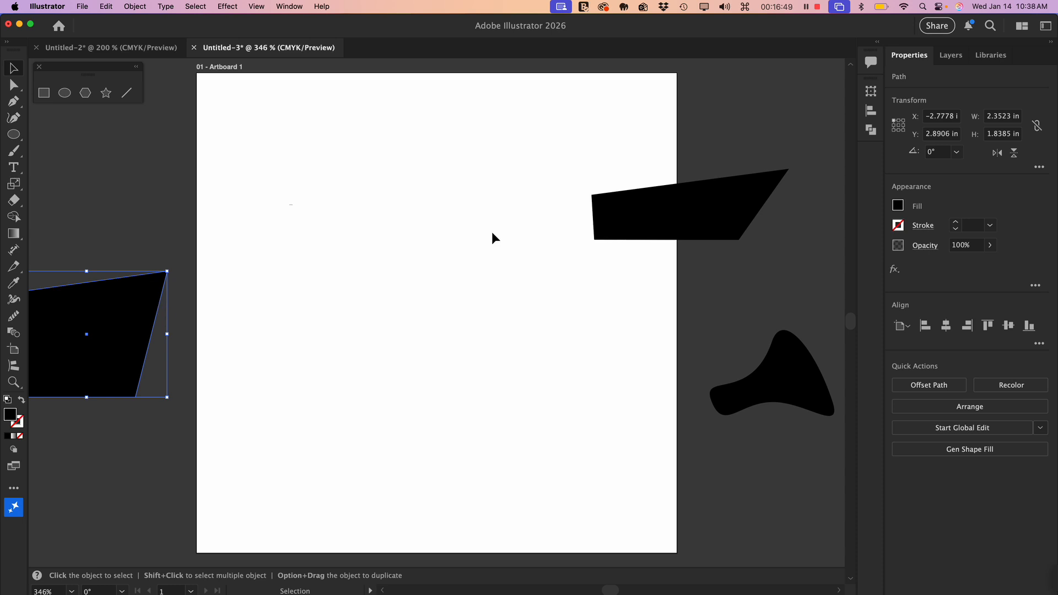
pyautogui.moveTo(642, 207); pyautogui.dragTo(420, 337)
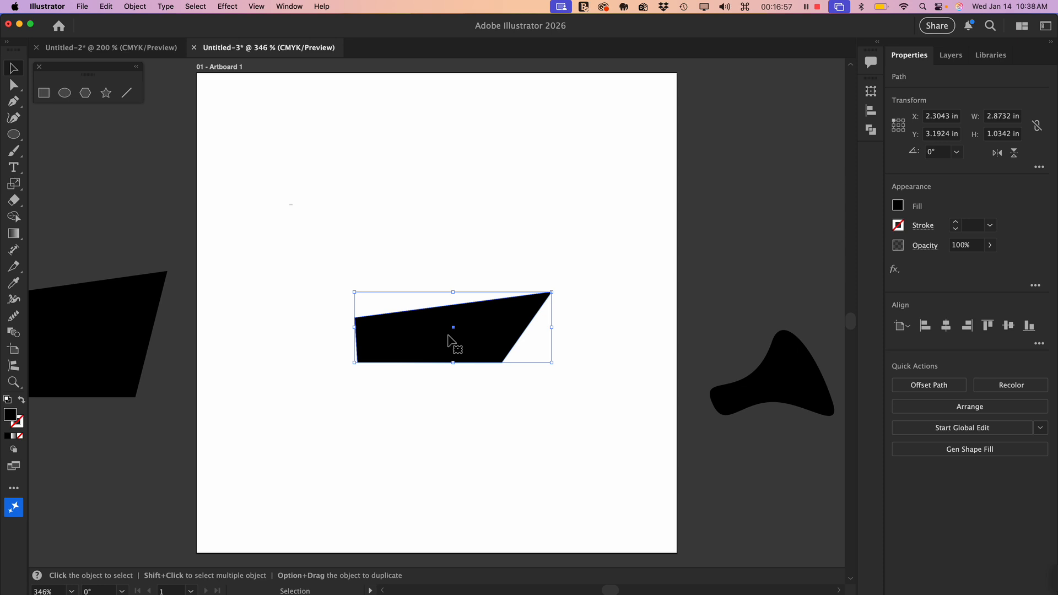
pyautogui.moveTo(450, 343); pyautogui.dragTo(430, 258)
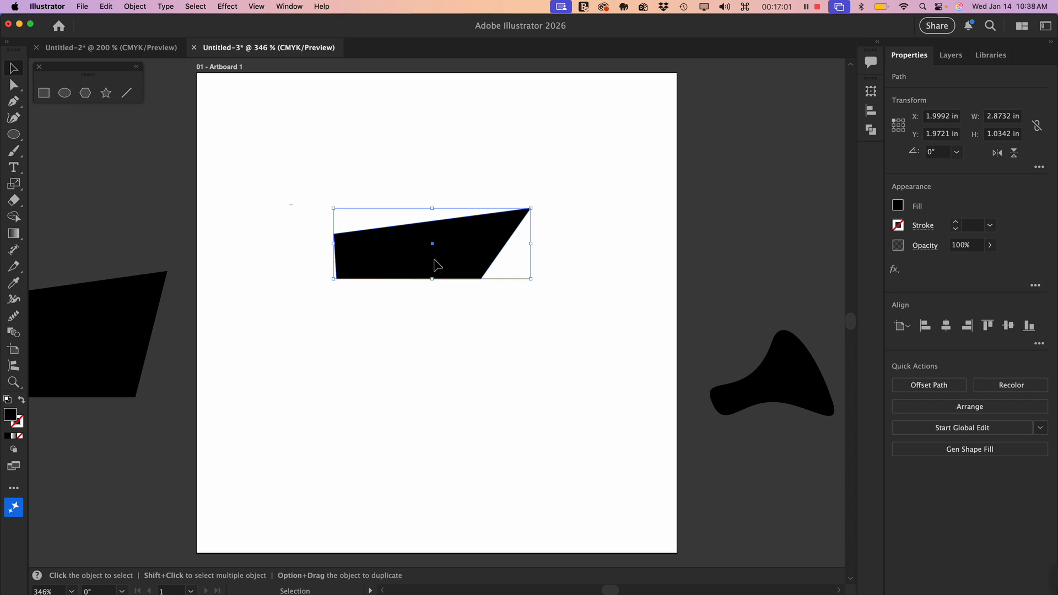
# - Try rounding all four corners of the path at once with a live corner widget, undo the rounding, and deselect the path
pyautogui.click(8, 84)
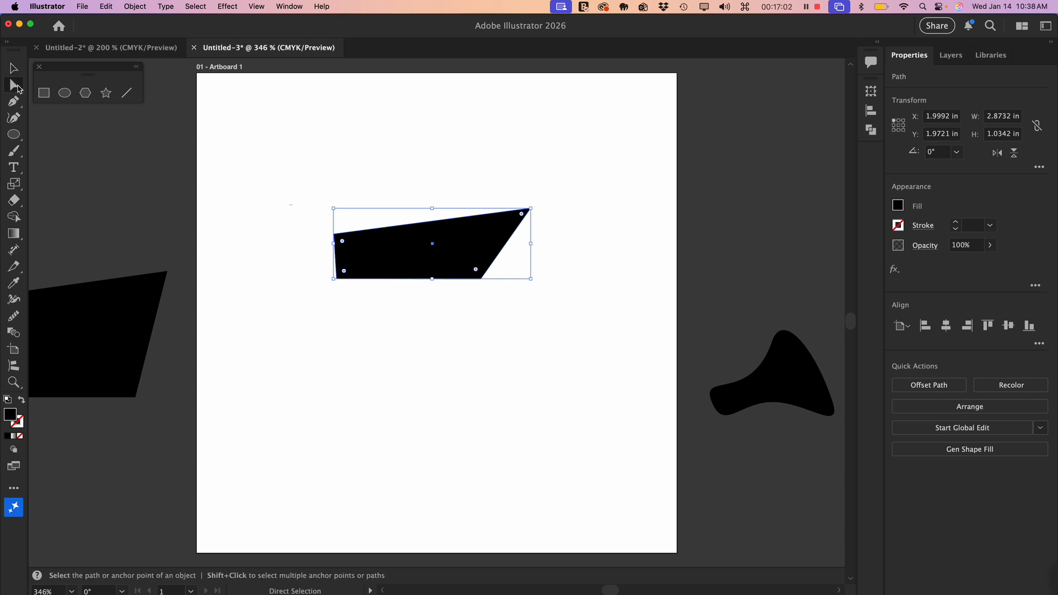
pyautogui.click(478, 273)
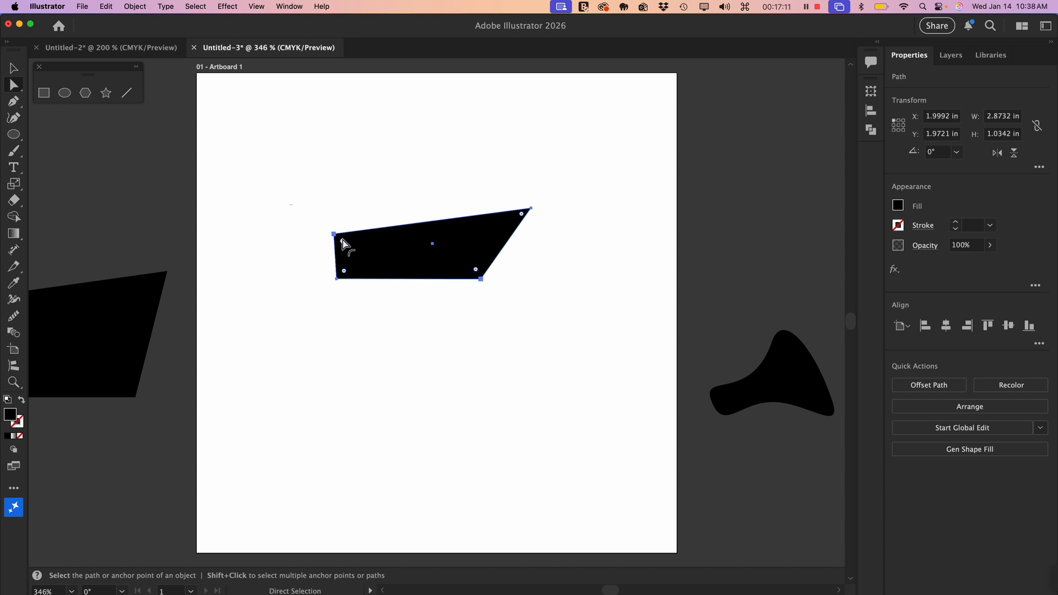
pyautogui.moveTo(342, 243); pyautogui.dragTo(355, 247)
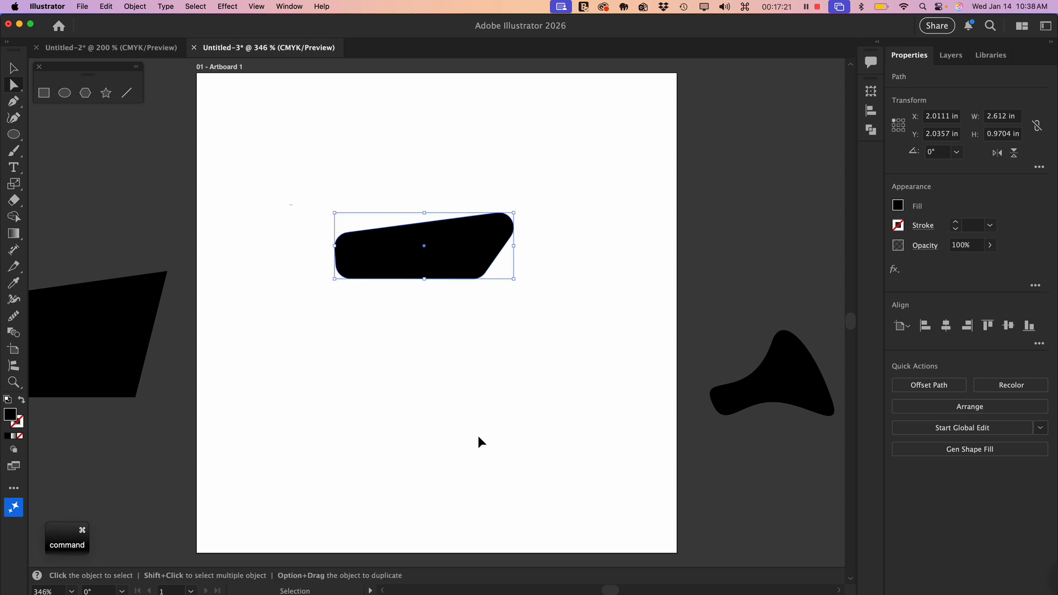
pyautogui.press('super+z')
pyautogui.click(578, 286)
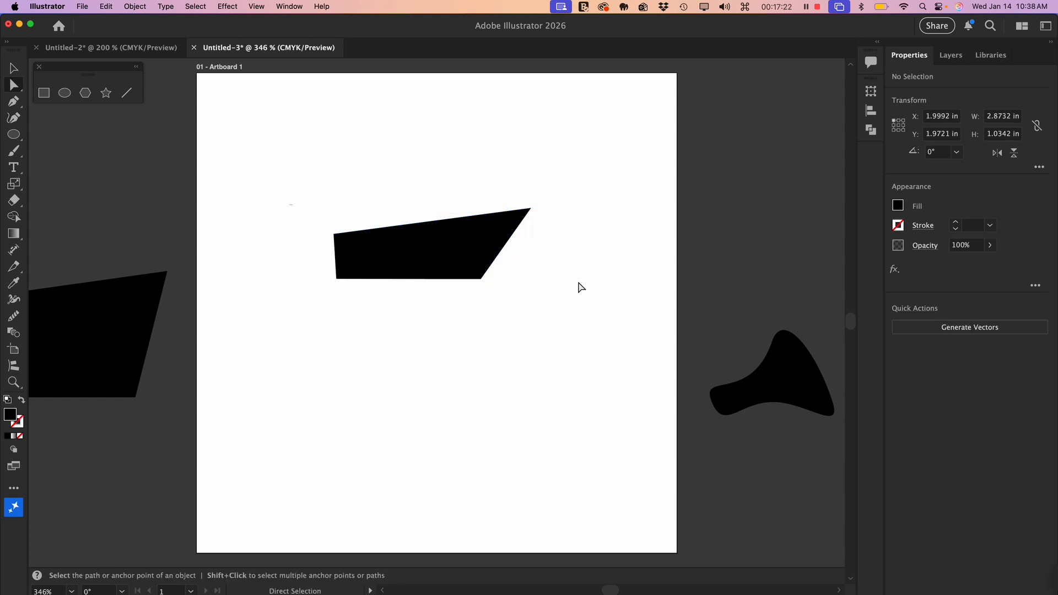
# - Round only the path's upper-right corner with Direct Selection to a radius of about 0.21 in, and select the whole path
pyautogui.click(531, 210)
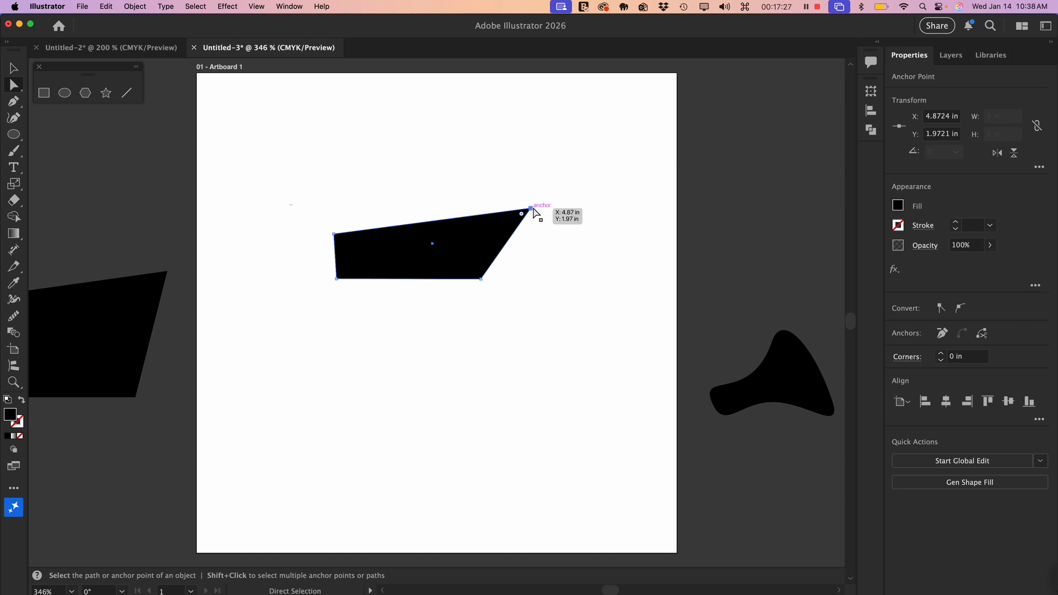
pyautogui.moveTo(522, 214); pyautogui.dragTo(503, 234)
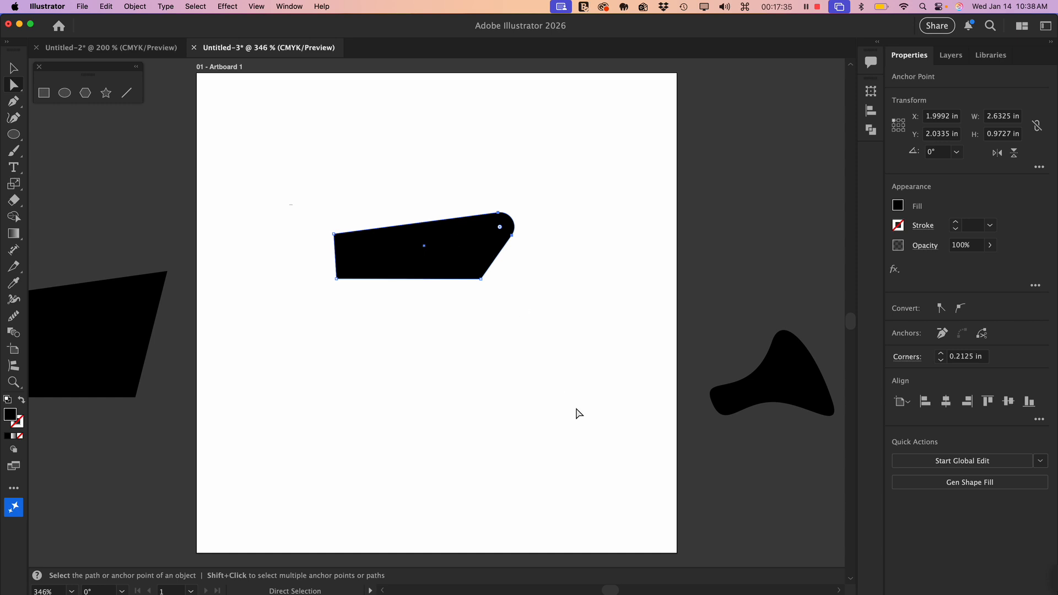
pyautogui.click(452, 251)
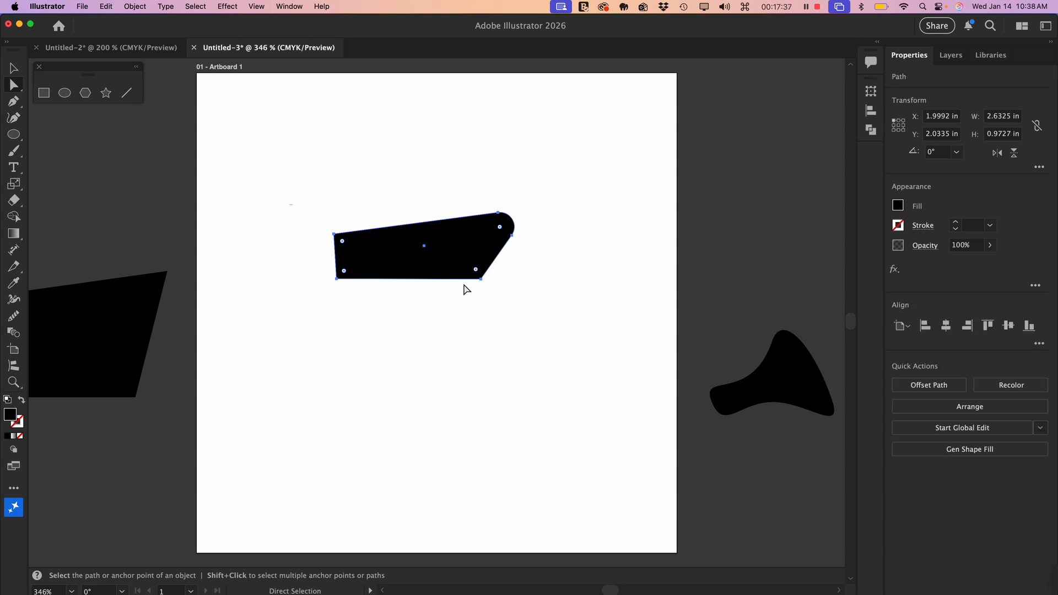
# - Enter isolation mode on the rounded path with the Selection Tool and move it to about X 2.12, Y 1.23 in
pyautogui.click(13, 68)
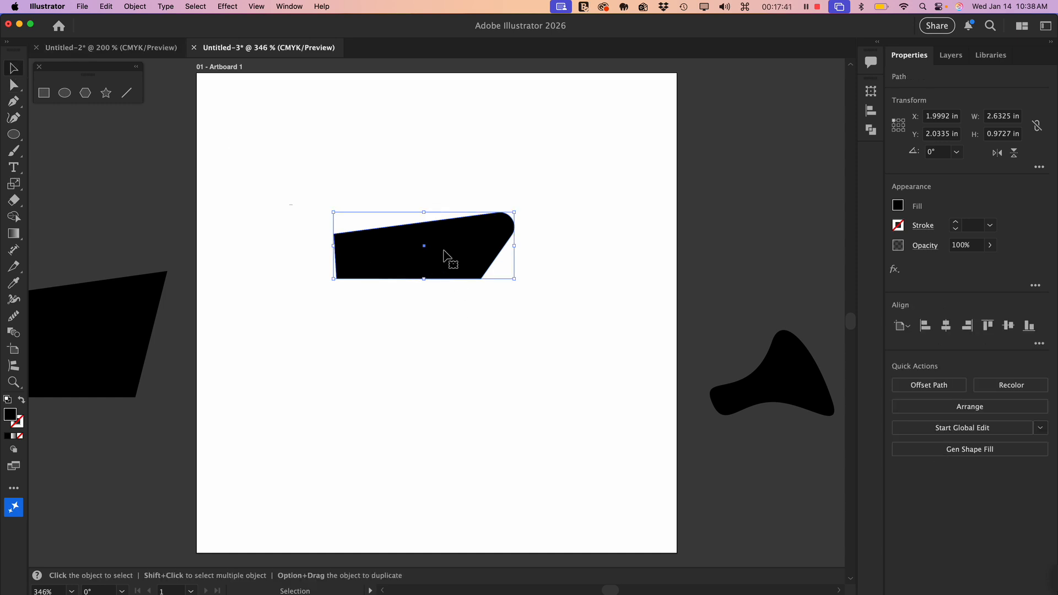
pyautogui.doubleClick(490, 231)
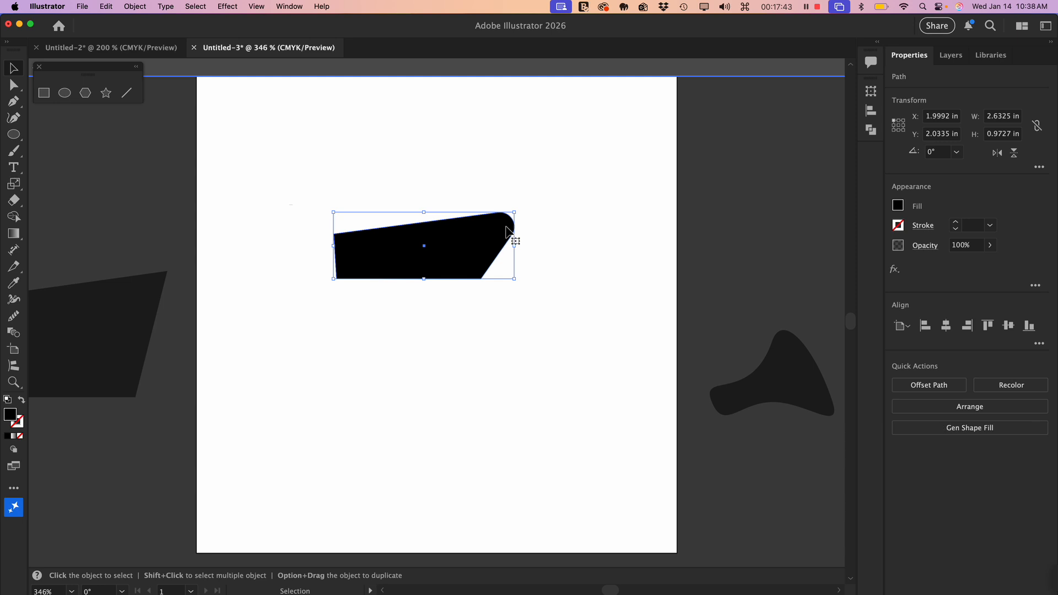
pyautogui.click(362, 193)
pyautogui.click(393, 254)
pyautogui.moveTo(440, 254); pyautogui.dragTo(444, 256)
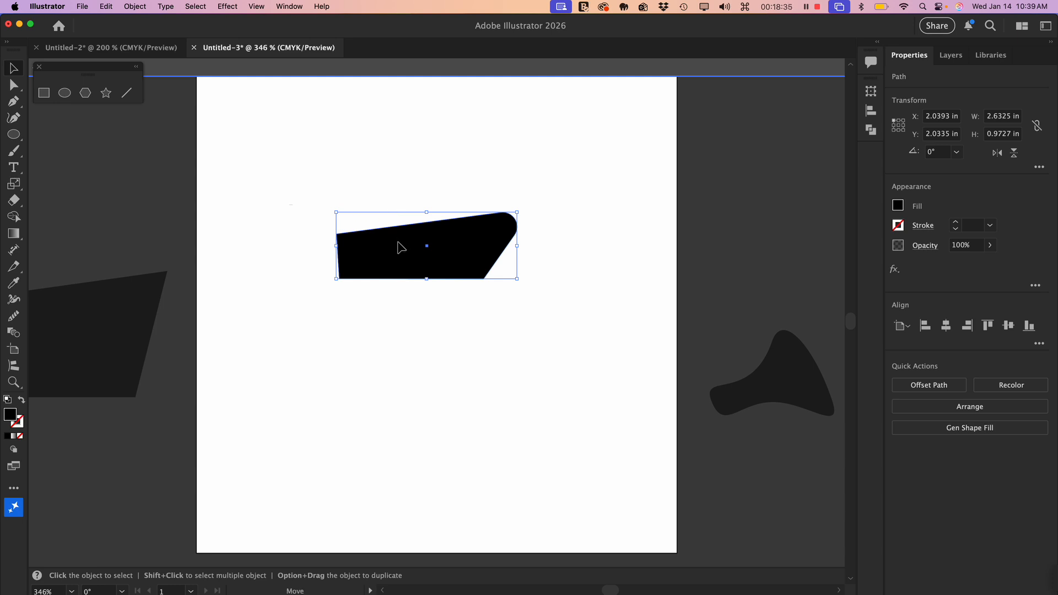
pyautogui.moveTo(402, 243); pyautogui.dragTo(408, 212)
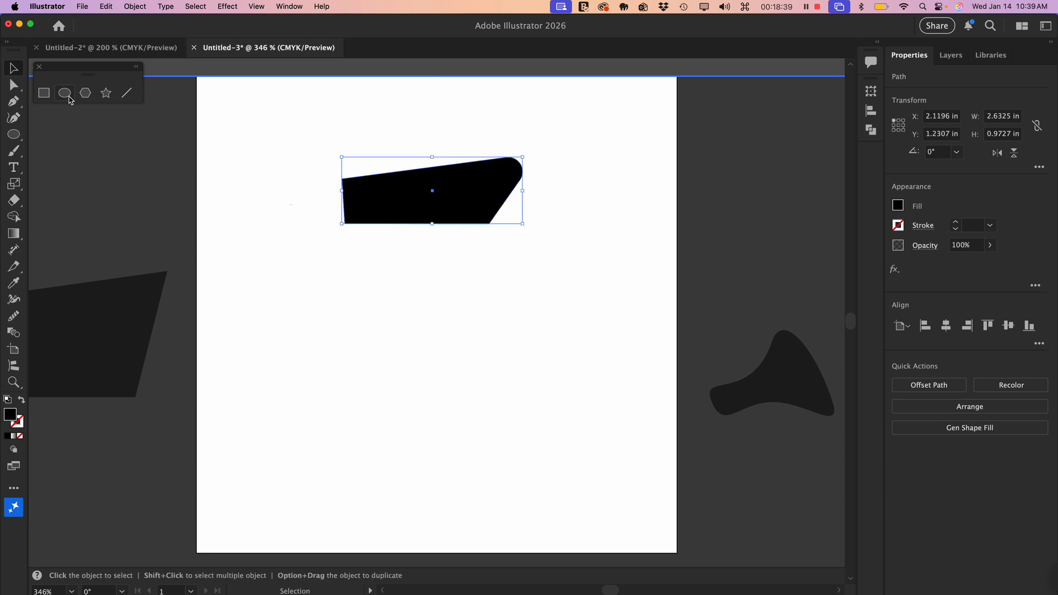
# - Bow the path's left edge outward to about X 2.01 in with the Curvature Tool
pyautogui.click(16, 122)
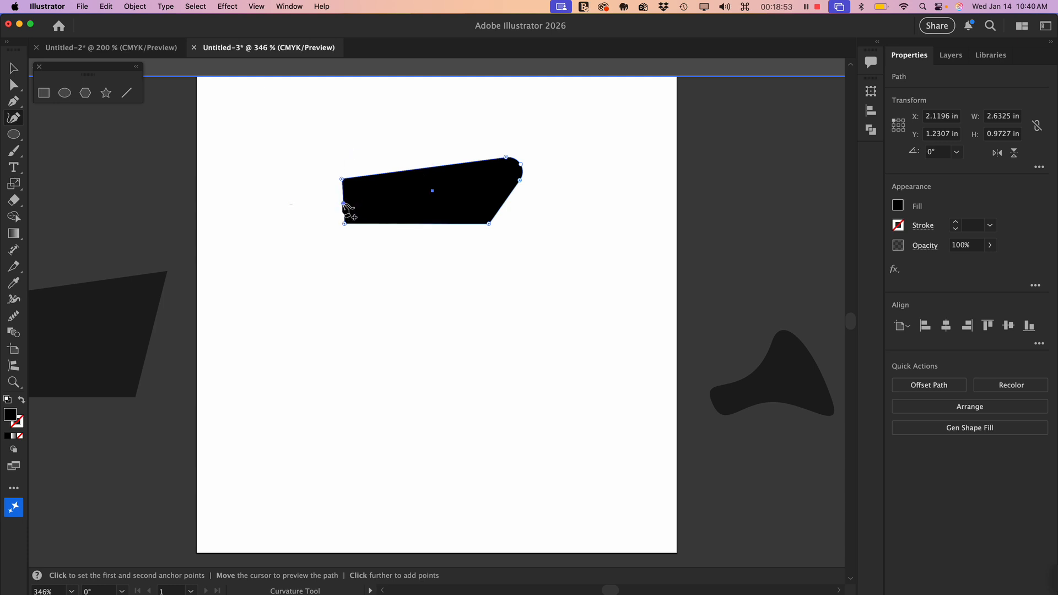
pyautogui.moveTo(343, 204); pyautogui.dragTo(334, 204)
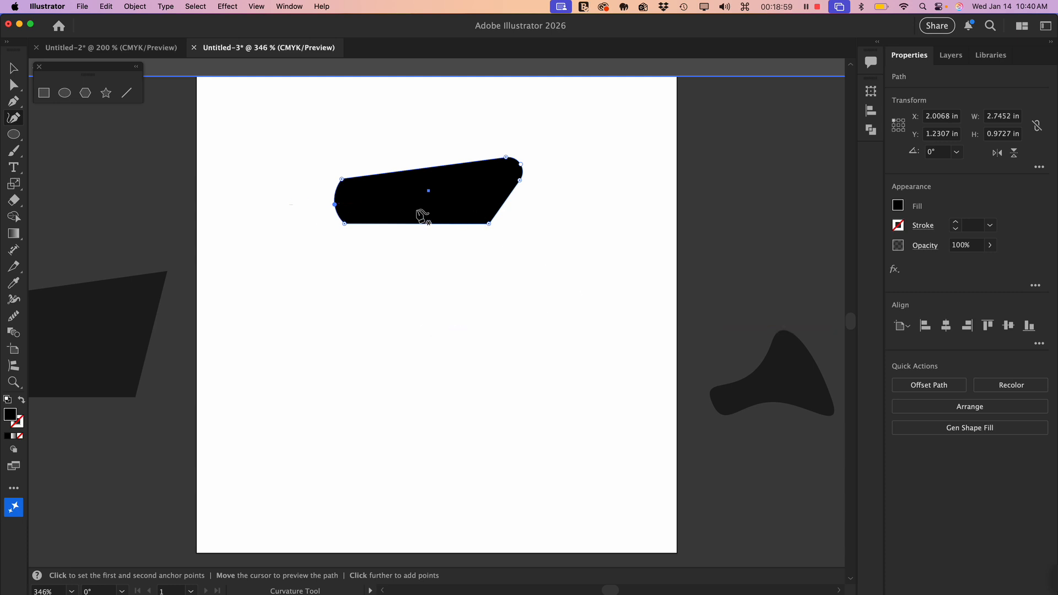
# - Bow the path's bottom edge inward with the Curvature Tool and slightly round its lower-left corner with Direct Selection
pyautogui.moveTo(422, 223); pyautogui.dragTo(424, 205)
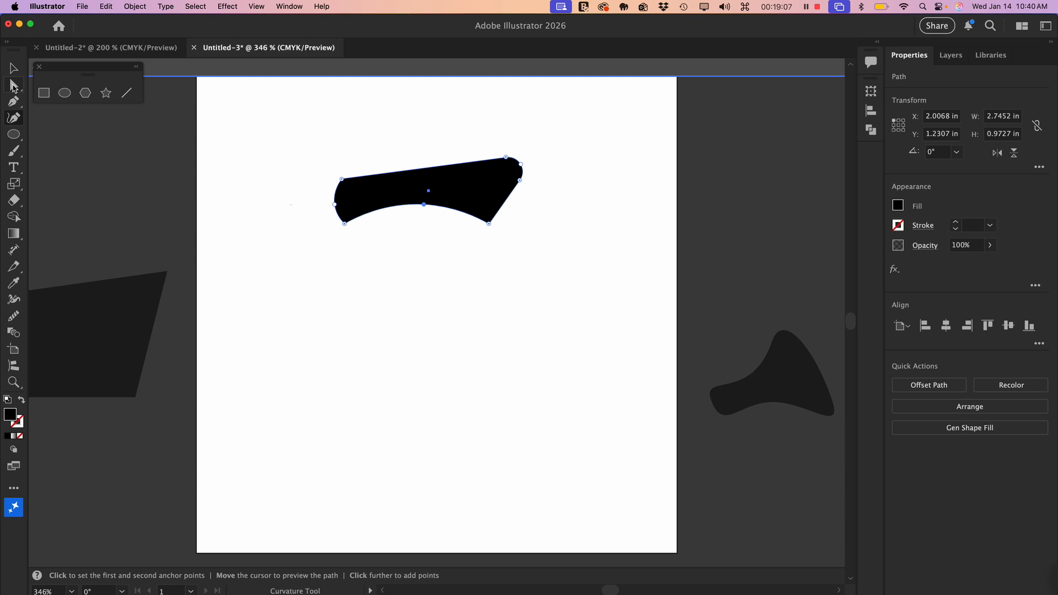
pyautogui.click(14, 86)
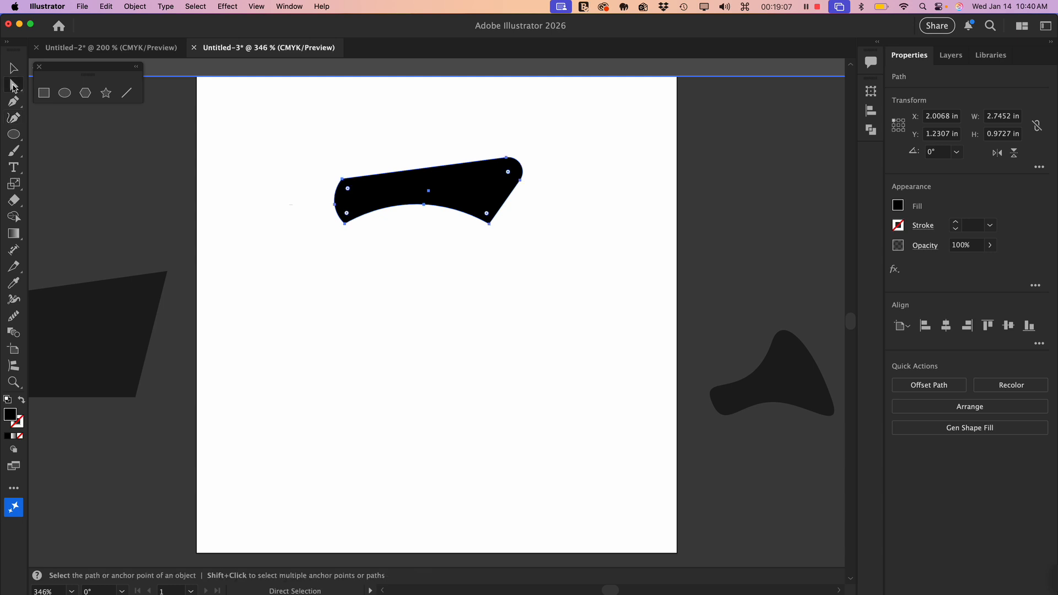
pyautogui.click(345, 224)
pyautogui.moveTo(345, 215); pyautogui.dragTo(348, 211)
pyautogui.click(406, 284)
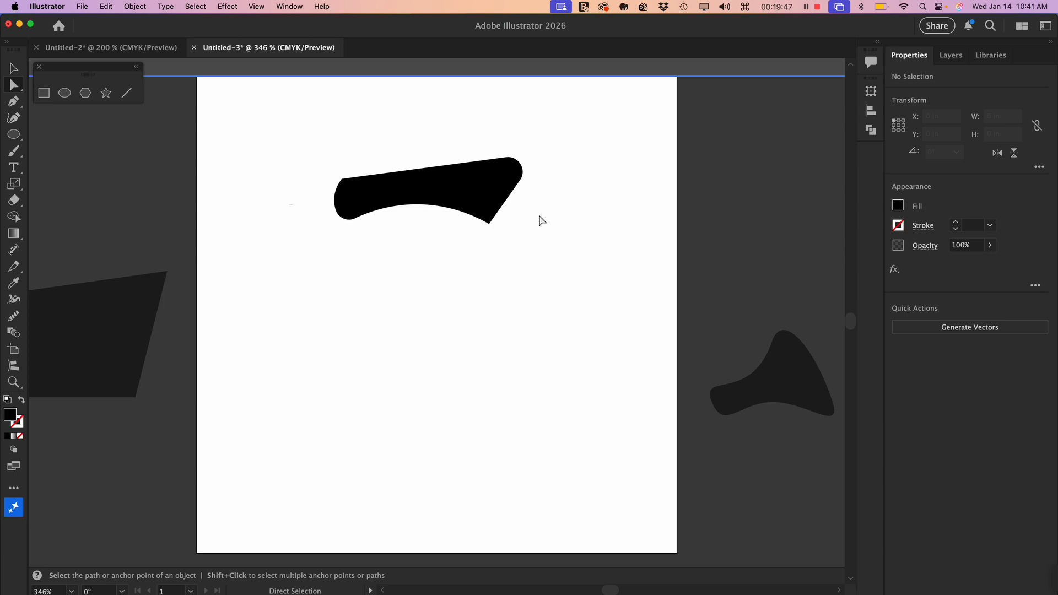
# - Move the whole path to about X 2.34, Y 1.50 in and switch to Outline mode
pyautogui.click(14, 69)
pyautogui.moveTo(485, 196); pyautogui.dragTo(507, 214)
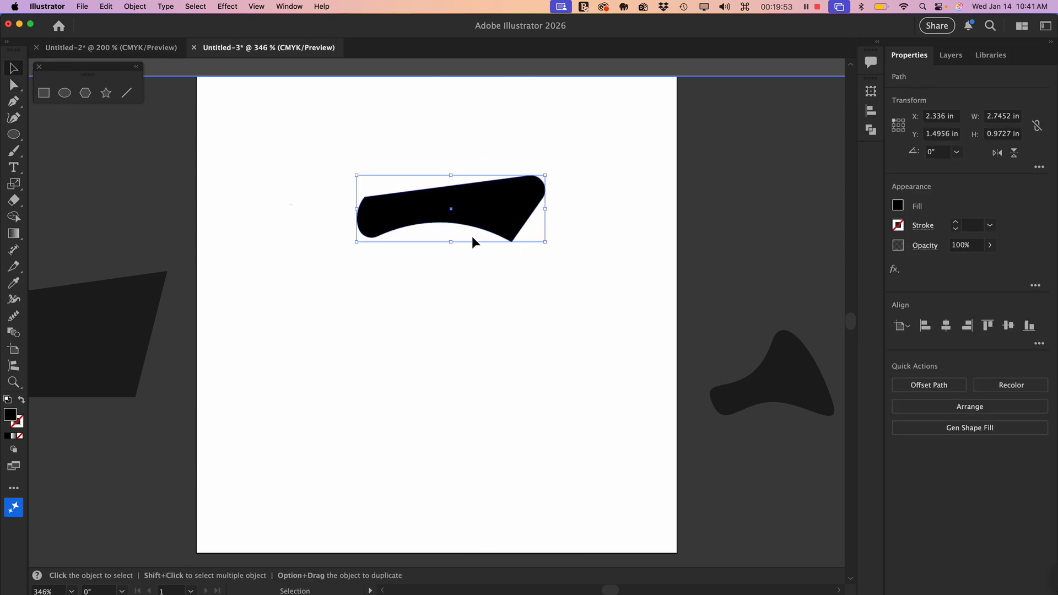
pyautogui.press('super')
pyautogui.press('super+y')
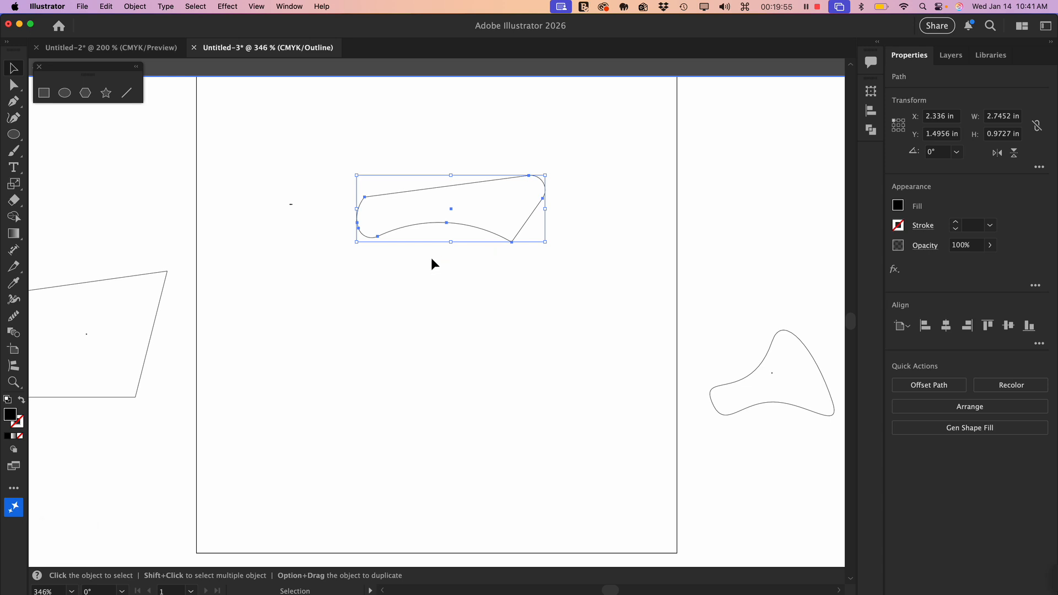
# - Zoom to 800% on the path, move it down and to the right to free the space above, and deselect it
pyautogui.press('super+equal')
pyautogui.press('super+equal')
pyautogui.press('super+equal')
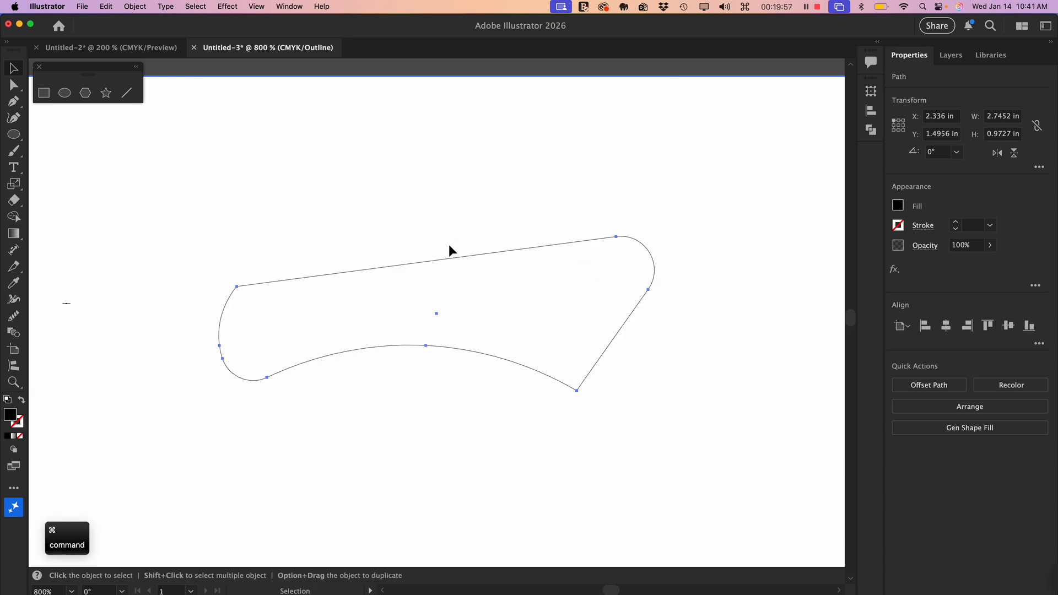
pyautogui.click(682, 176)
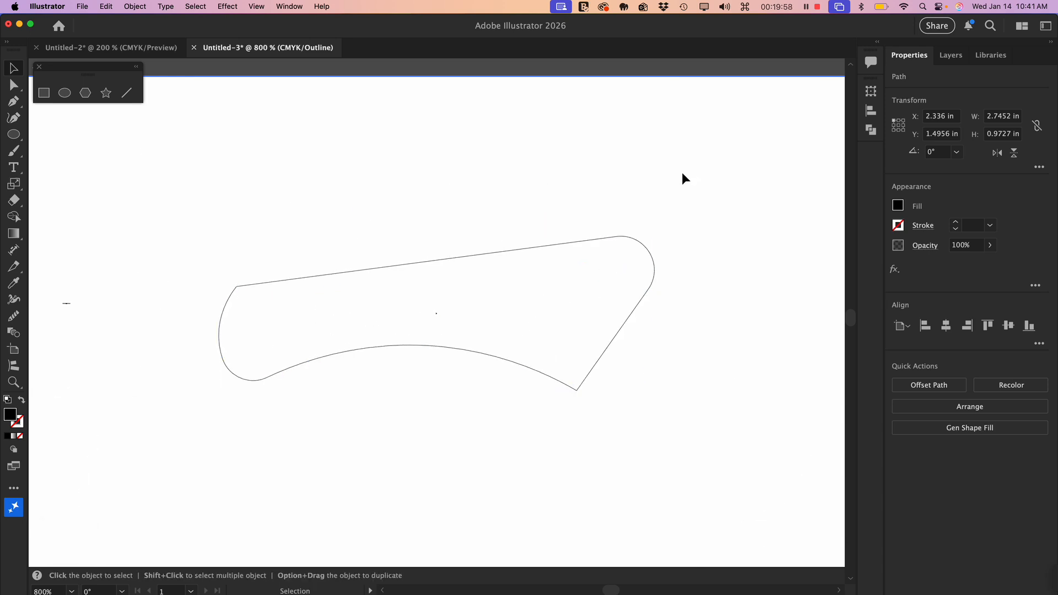
pyautogui.click(617, 239)
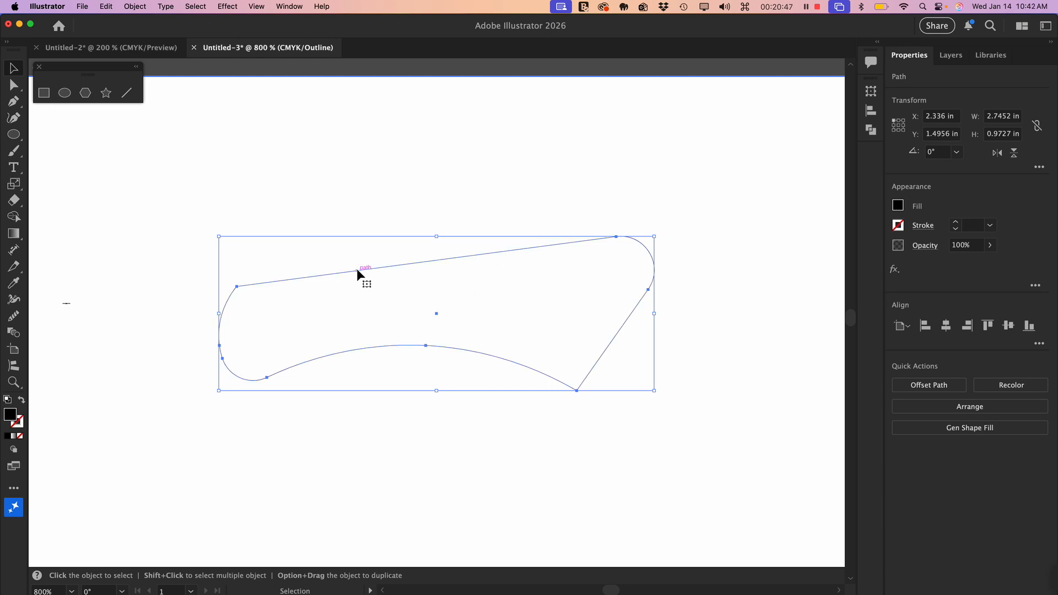
pyautogui.moveTo(356, 272)
pyautogui.mouseDown()
pyautogui.moveTo(544, 359)
pyautogui.moveTo(634, 419)
pyautogui.mouseUp()
pyautogui.click(380, 344)
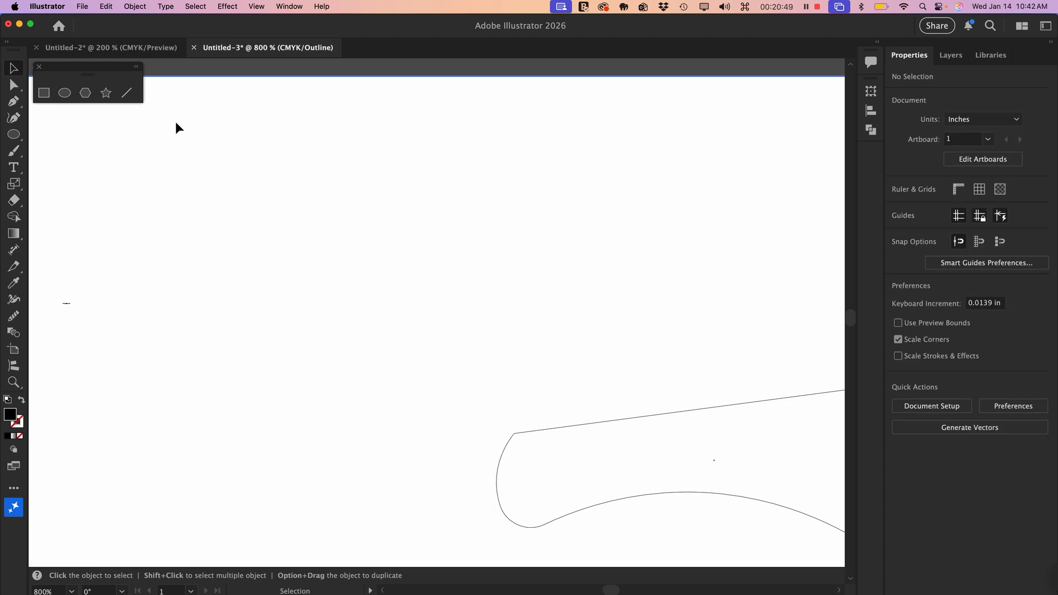
# - Add the point text "R" in Preview mode above and left of the path, scaled proportionally to about 83.3 pt
pyautogui.click(13, 169)
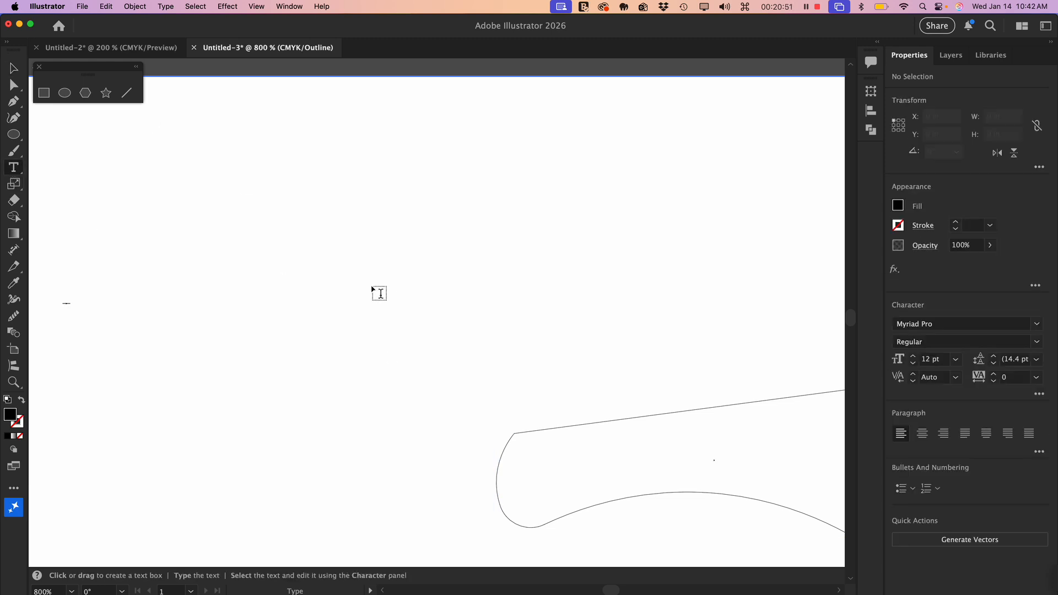
pyautogui.press('super+y')
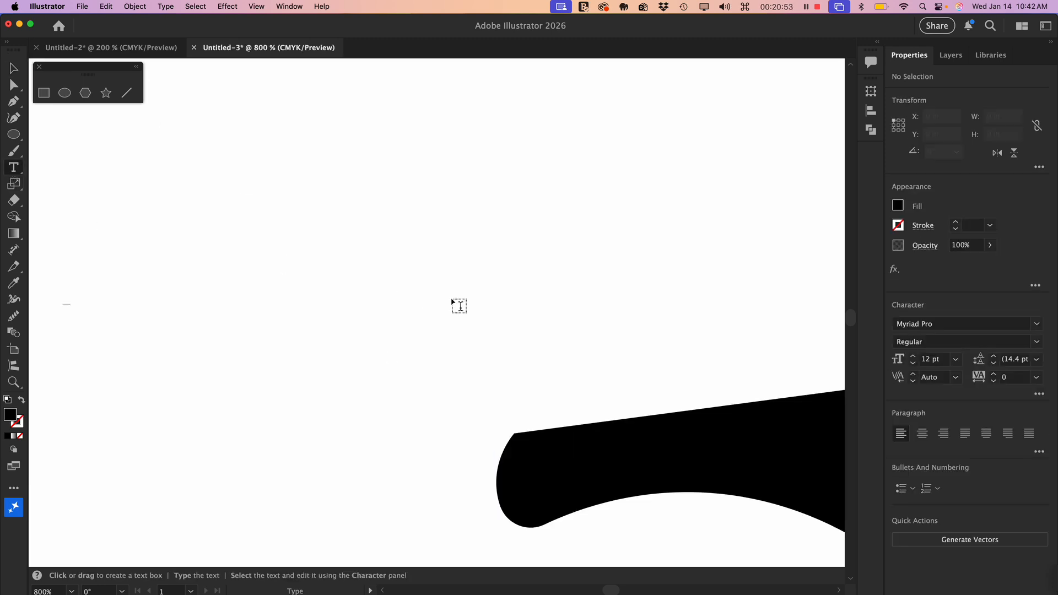
pyautogui.click(397, 273)
pyautogui.write('R')
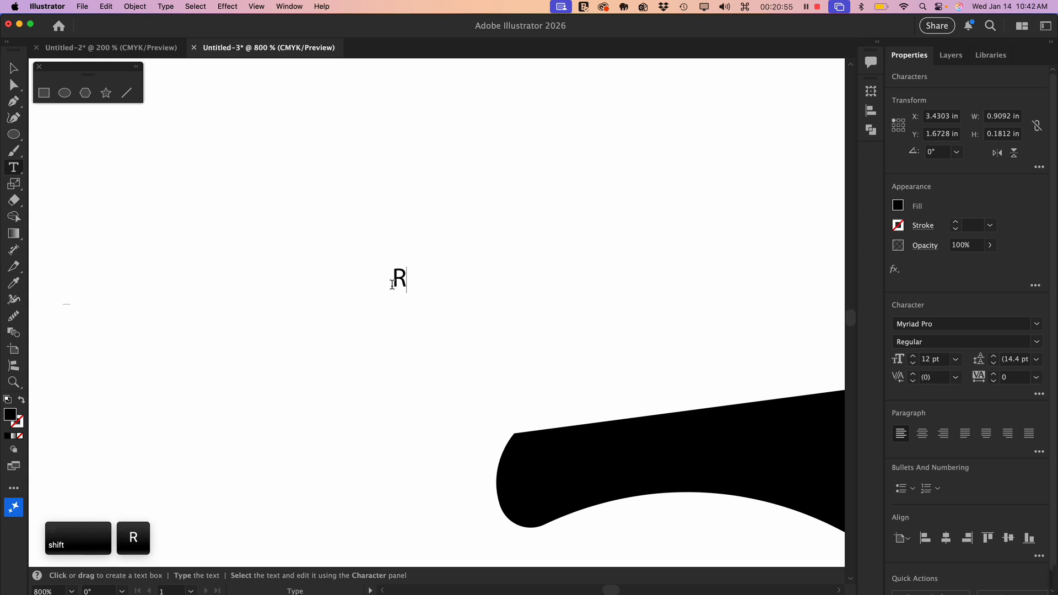
pyautogui.press('Escape')
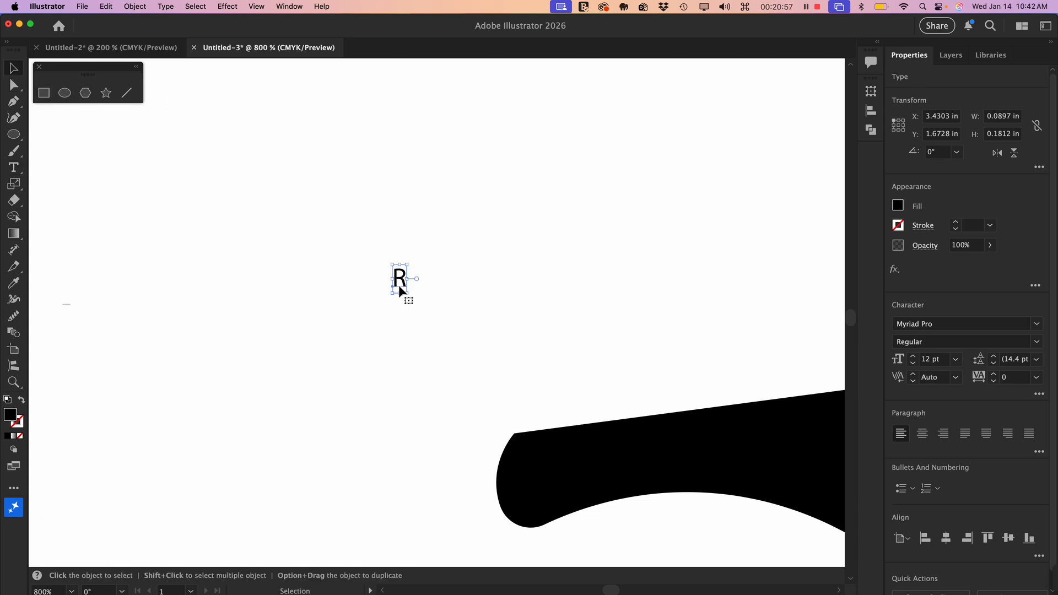
pyautogui.moveTo(408, 296); pyautogui.dragTo(479, 327)
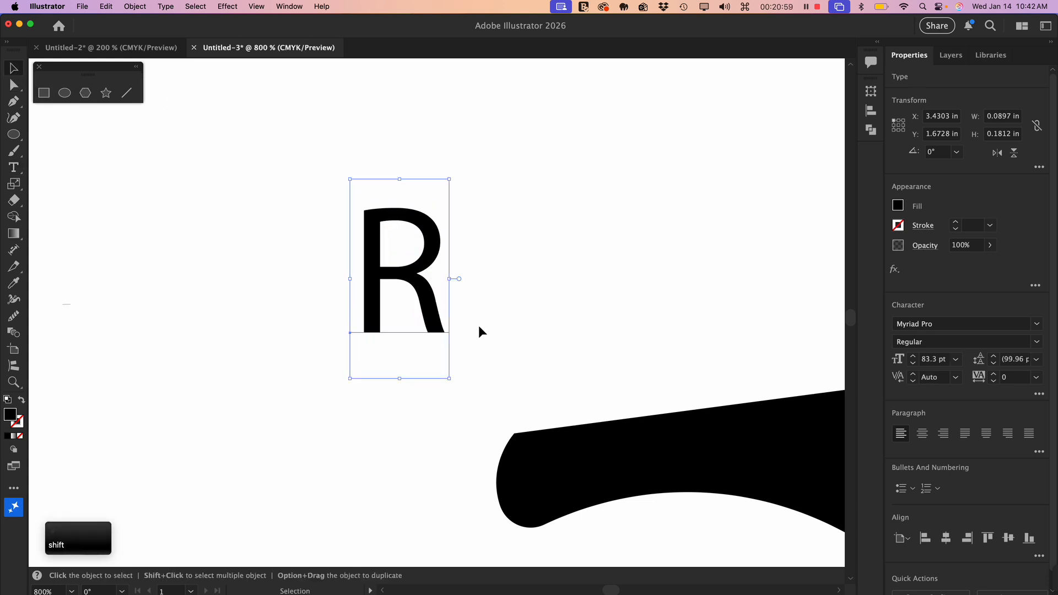
# - Try converting the "R" text to outlines, and undo the conversion
pyautogui.click(165, 6)
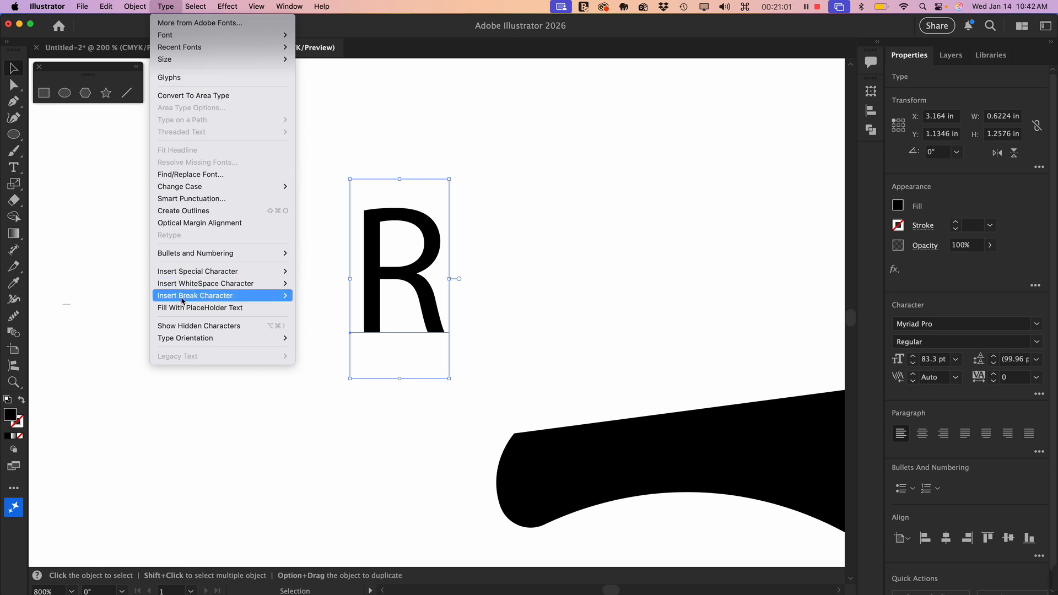
pyautogui.click(177, 210)
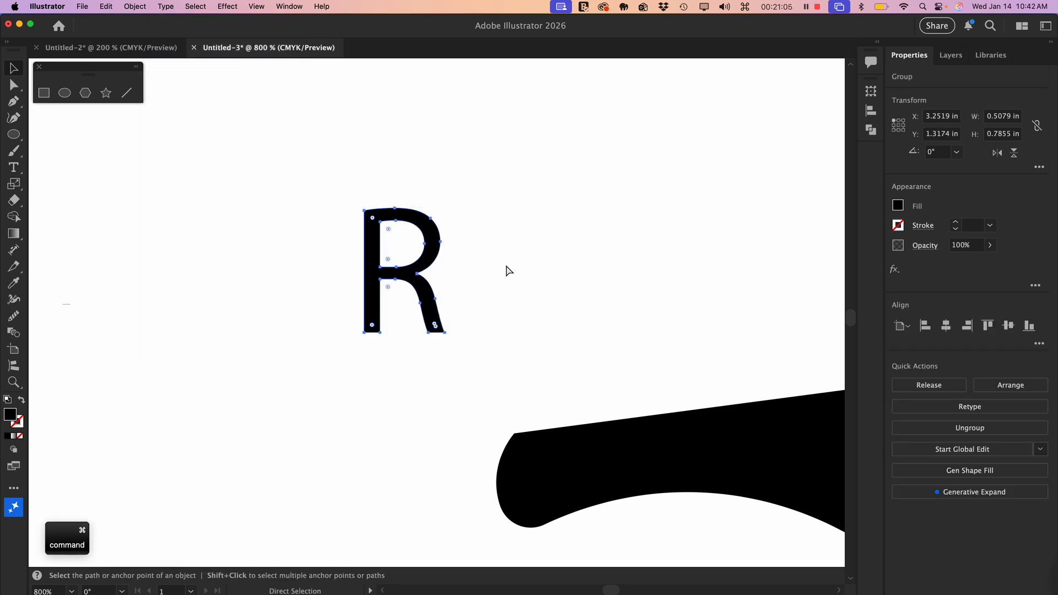
pyautogui.press('super+y')
pyautogui.press('super+y')
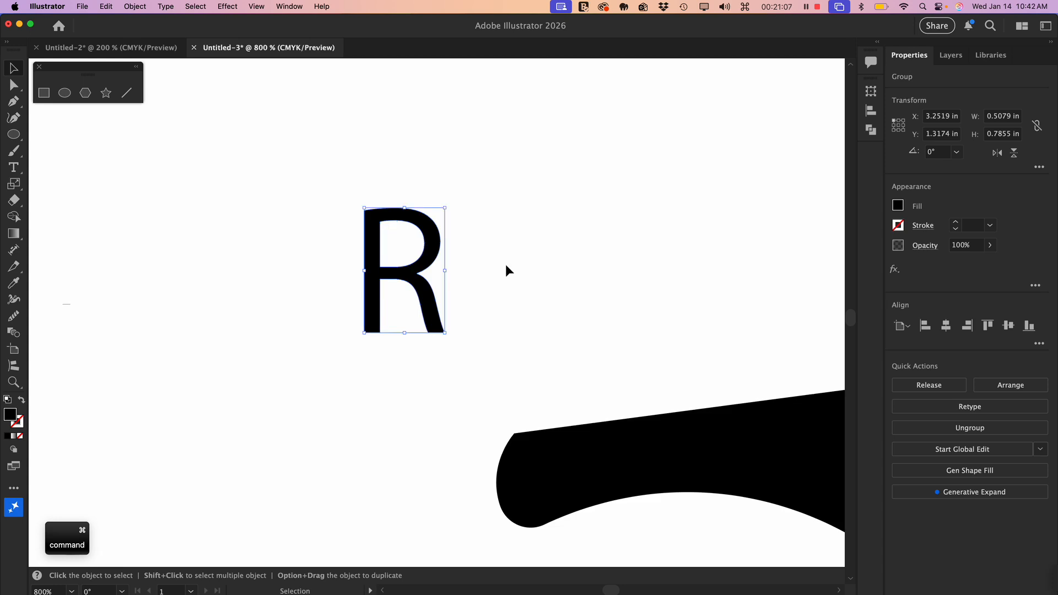
pyautogui.press('super+z')
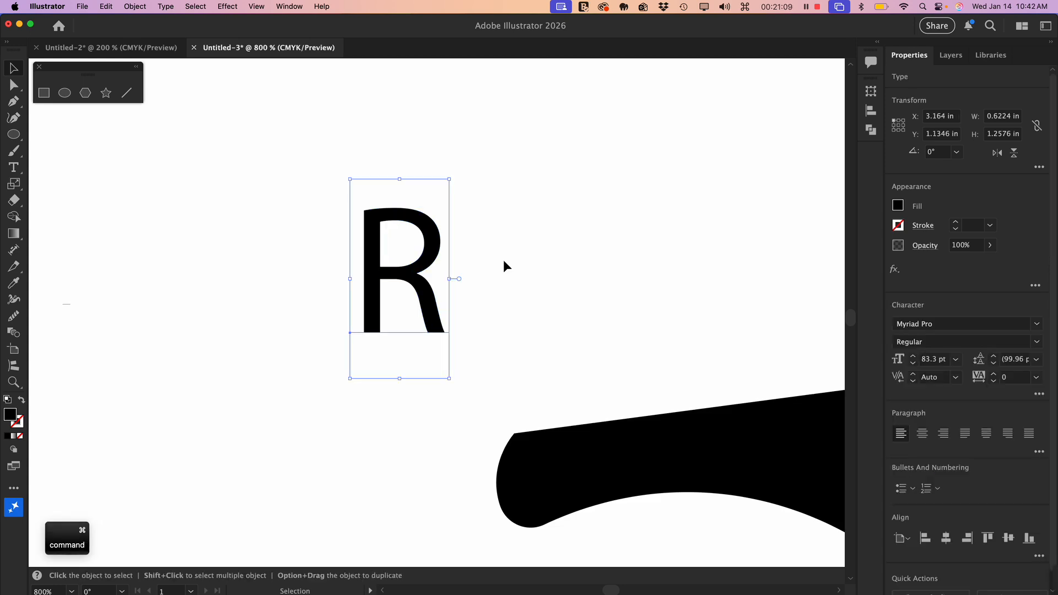
# - Set the letter R's font to DIN 2014 Rounded VF and convert the text to outlines
pyautogui.click(1037, 325)
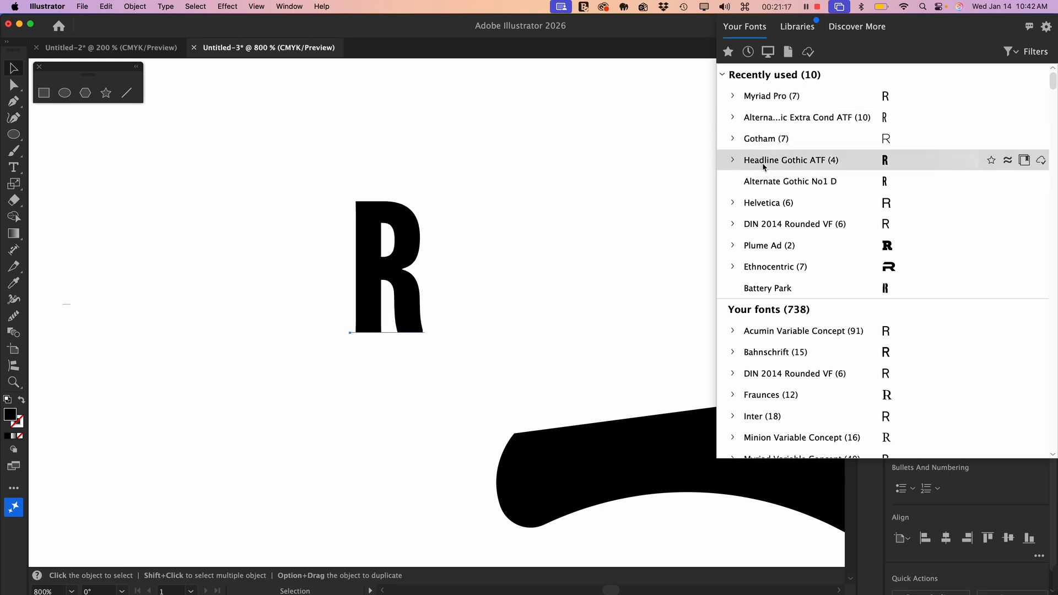
pyautogui.click(799, 223)
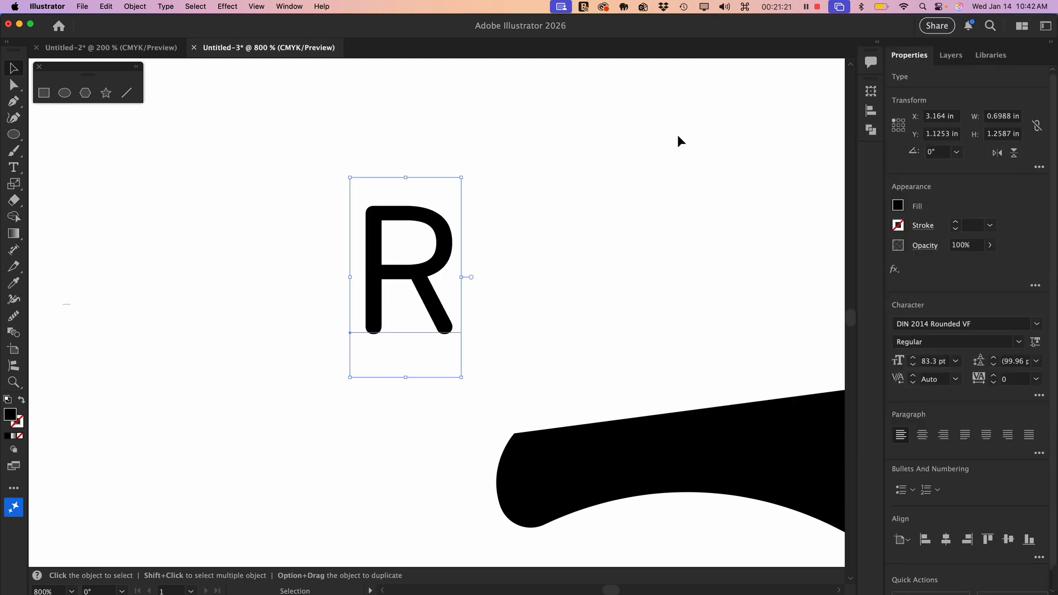
pyautogui.press('super')
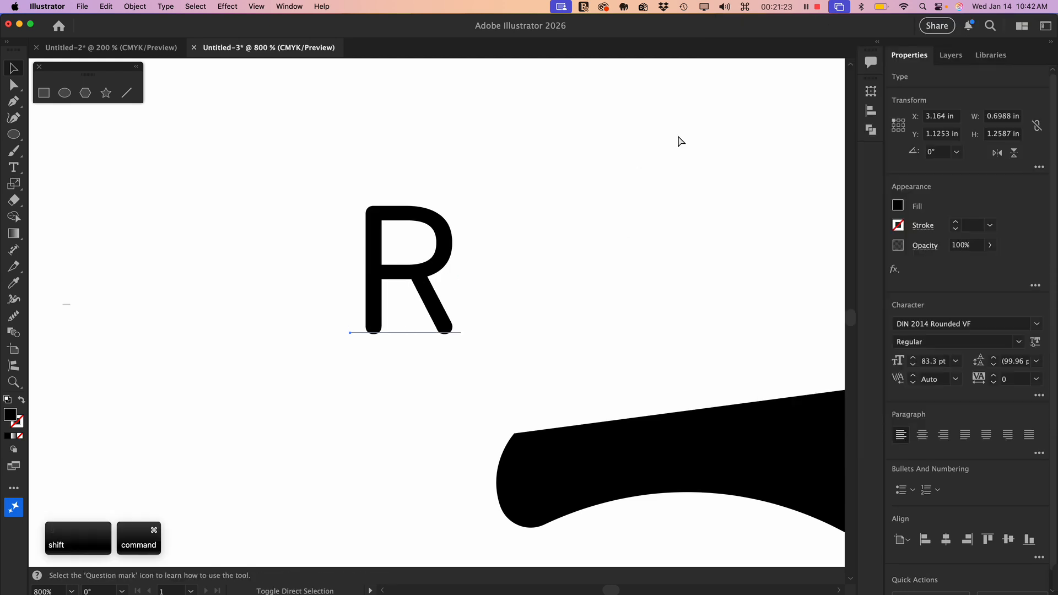
pyautogui.press('super+shift+o')
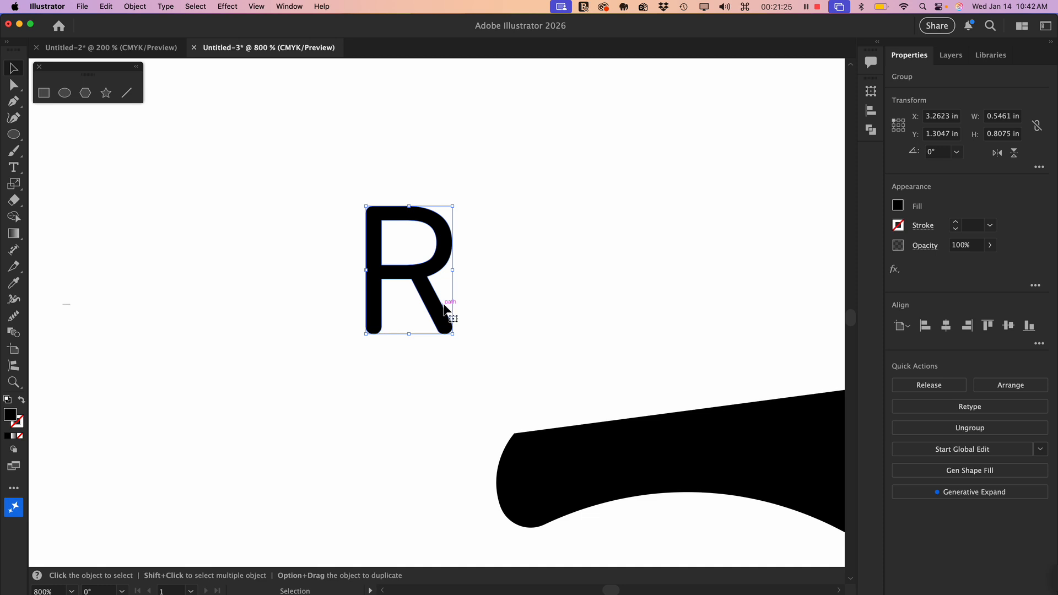
# - Move the outlined R to about X 3.54, Y 1.11 in and distort its inner counter's anchors with Direct Selection in Outline mode
pyautogui.moveTo(417, 301); pyautogui.dragTo(460, 271)
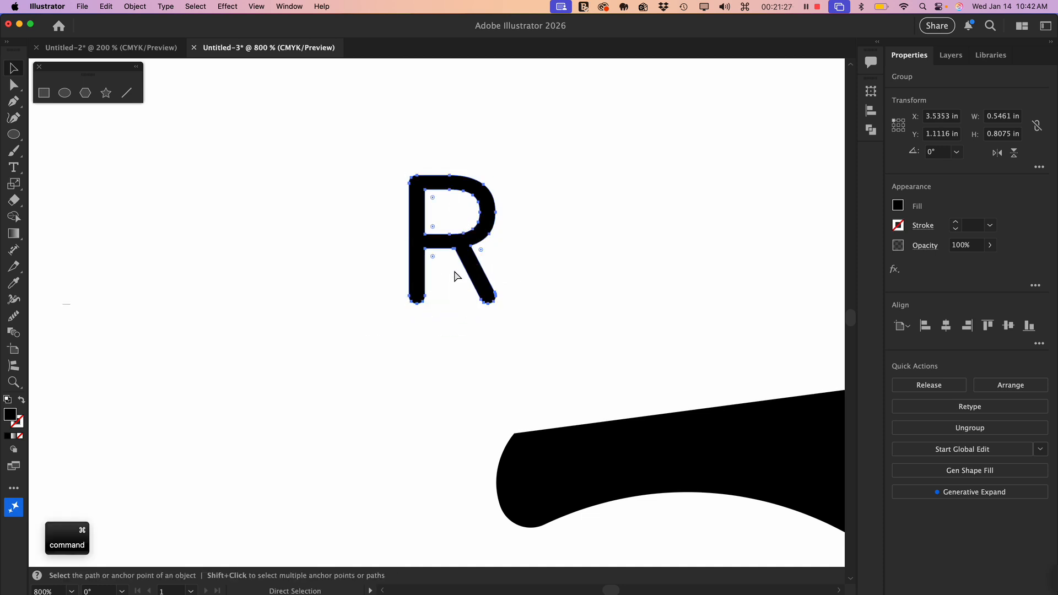
pyautogui.press('super+y')
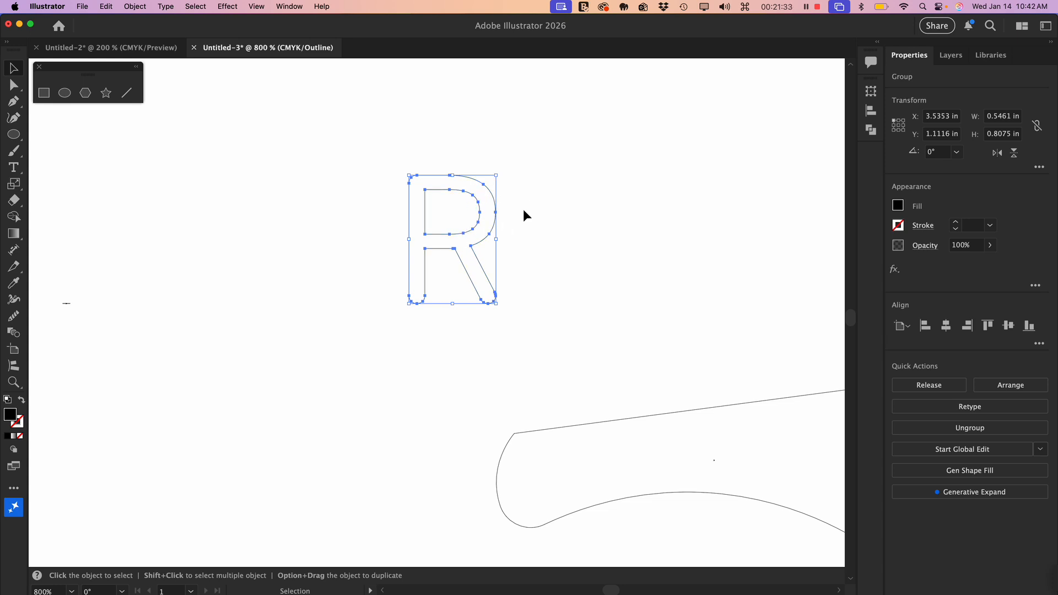
pyautogui.click(13, 85)
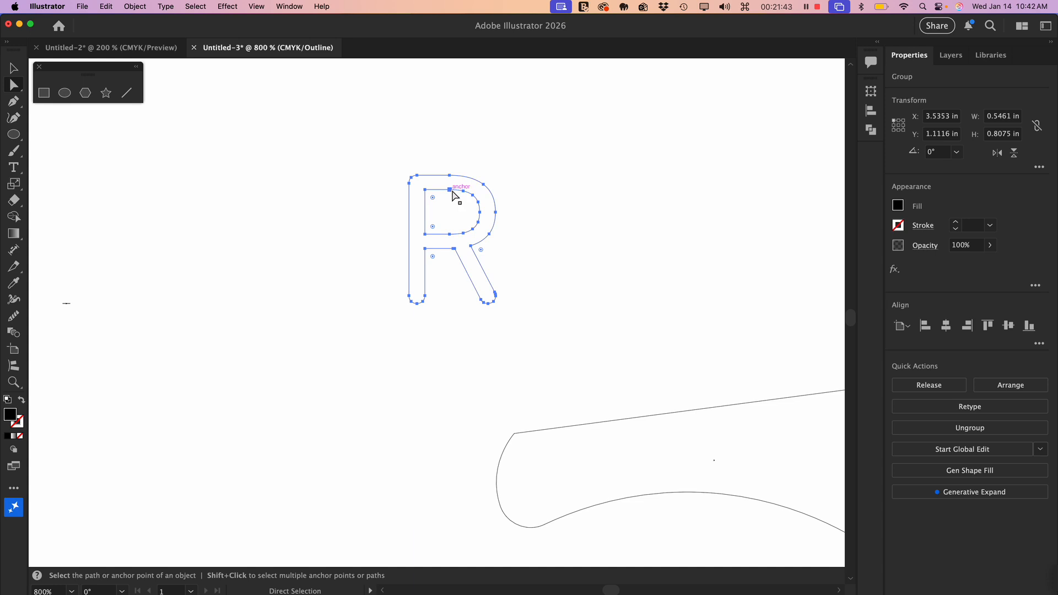
pyautogui.moveTo(451, 191); pyautogui.dragTo(476, 206)
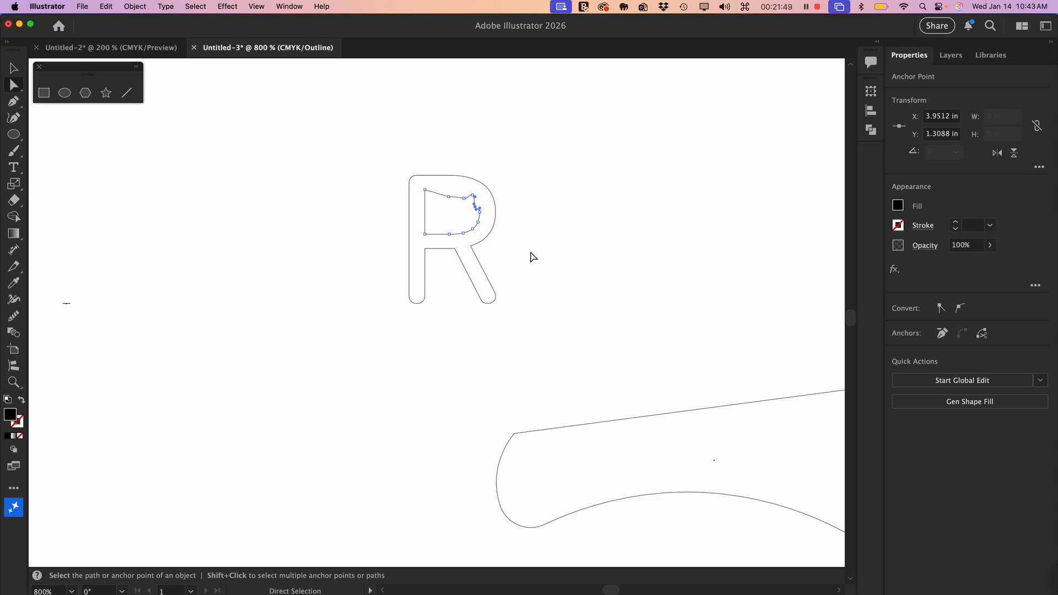
pyautogui.press('super+y')
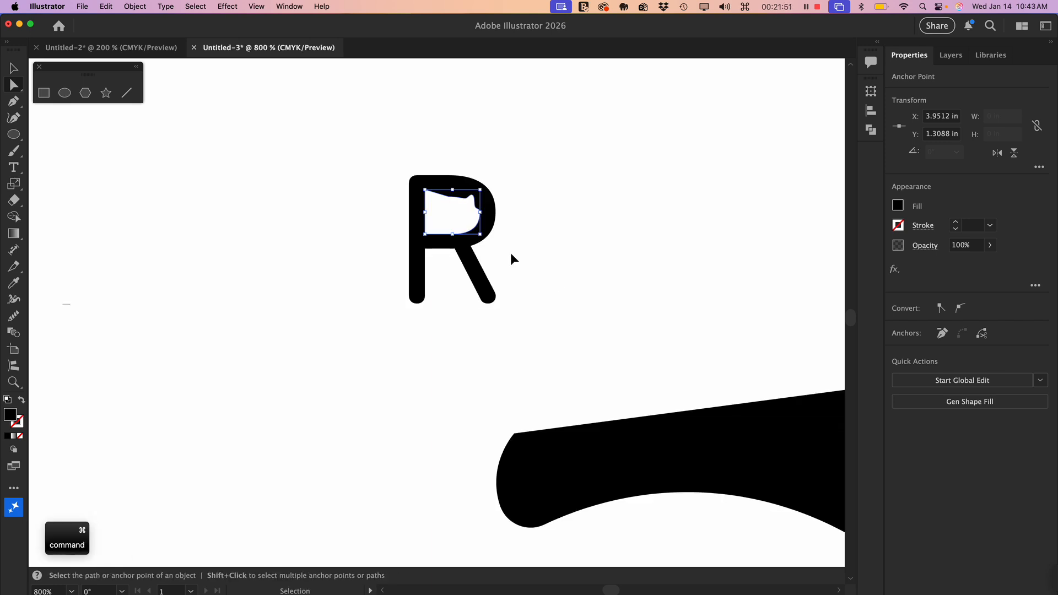
pyautogui.press('super+y')
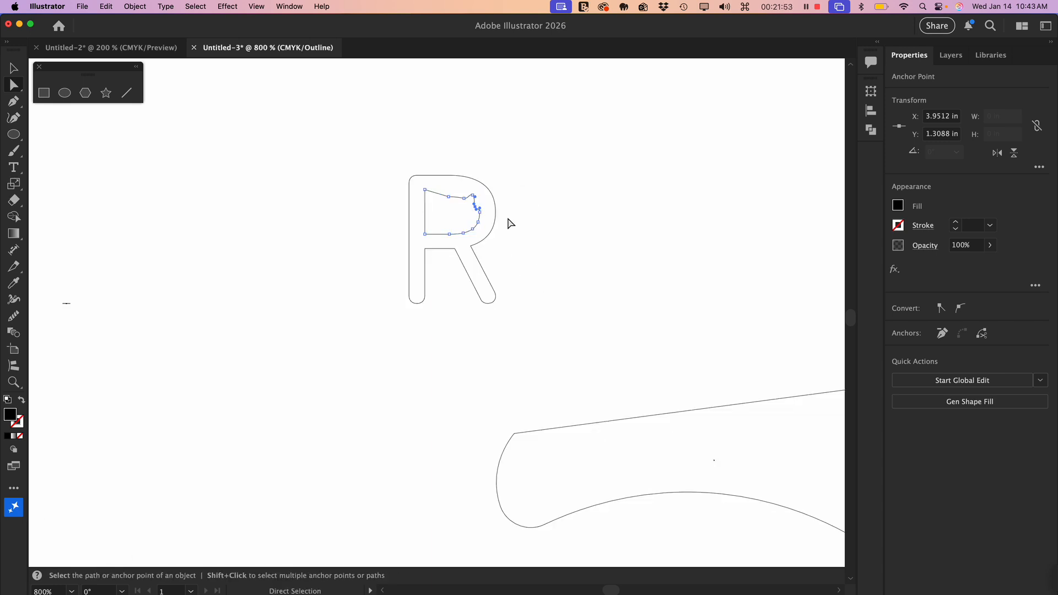
pyautogui.moveTo(477, 208); pyautogui.dragTo(481, 210)
# - Draw a circle about 0.75 in across beside the R and flatten its top by lengthening both handles of the top anchor
pyautogui.click(59, 98)
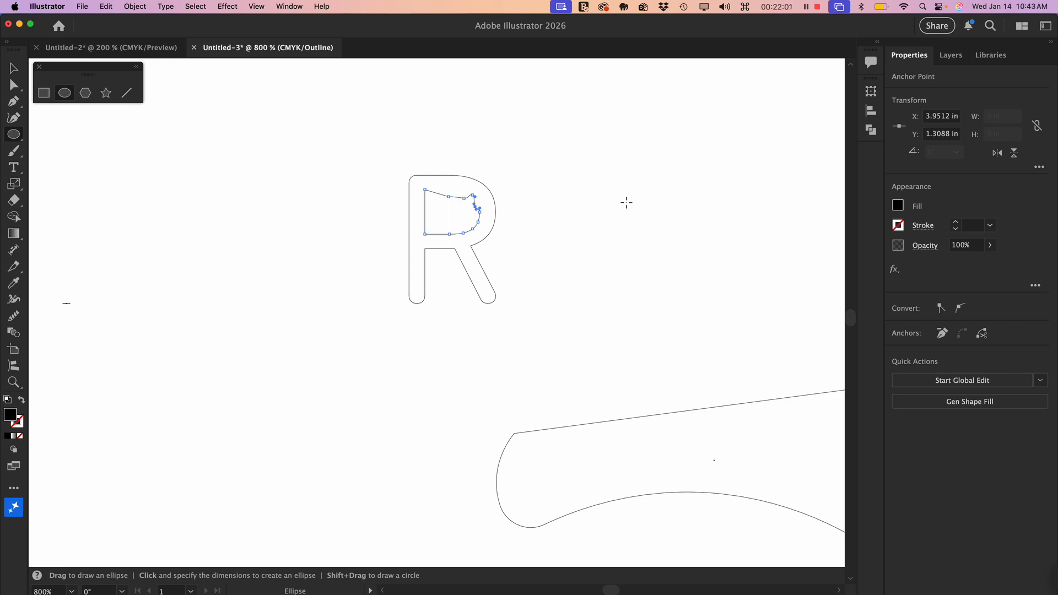
pyautogui.moveTo(612, 190); pyautogui.dragTo(731, 308)
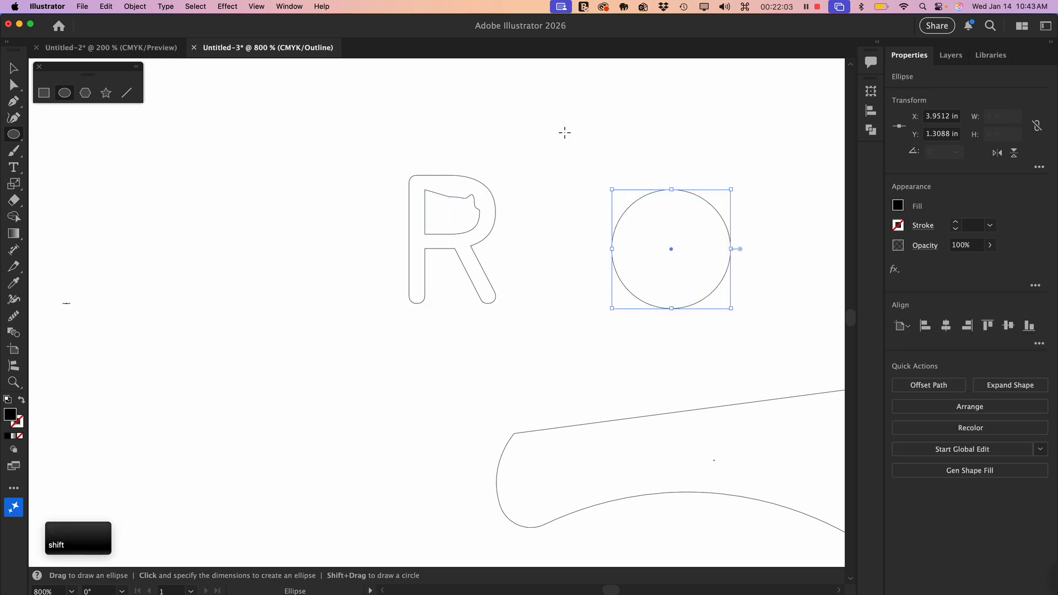
pyautogui.click(14, 85)
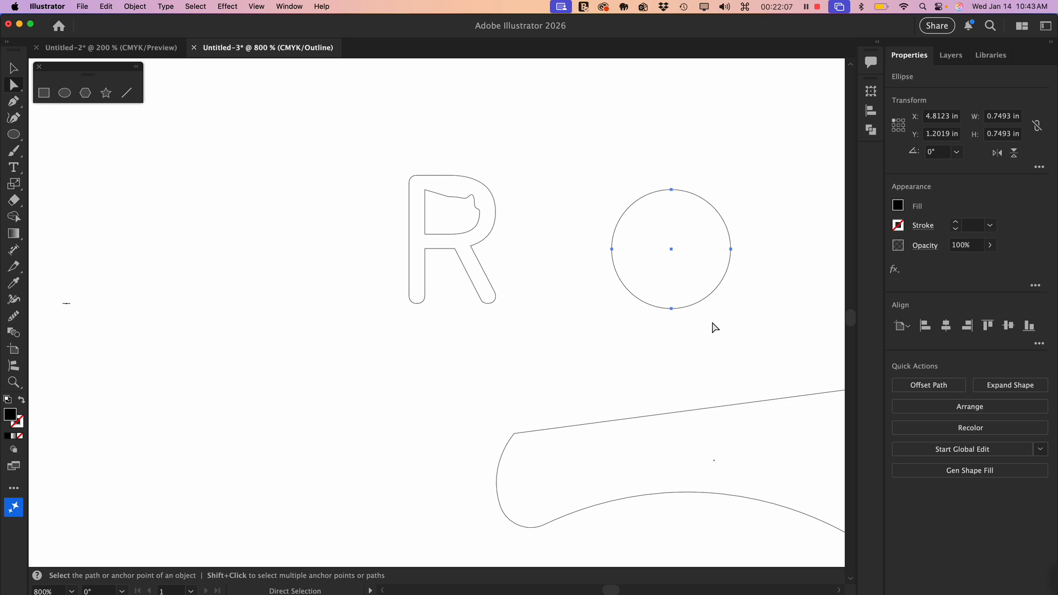
pyautogui.click(672, 189)
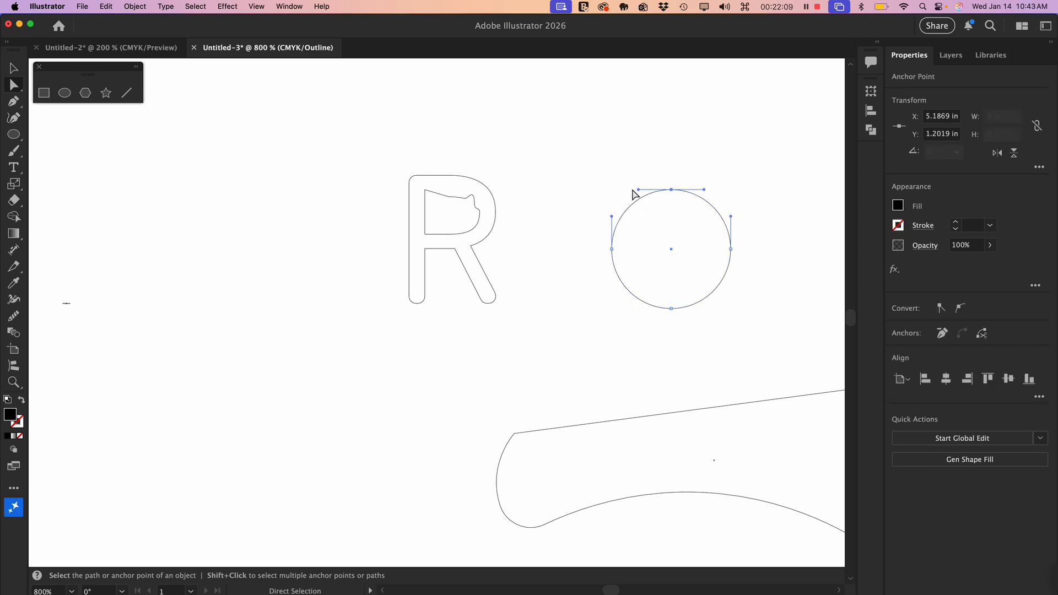
pyautogui.moveTo(638, 190); pyautogui.dragTo(619, 190)
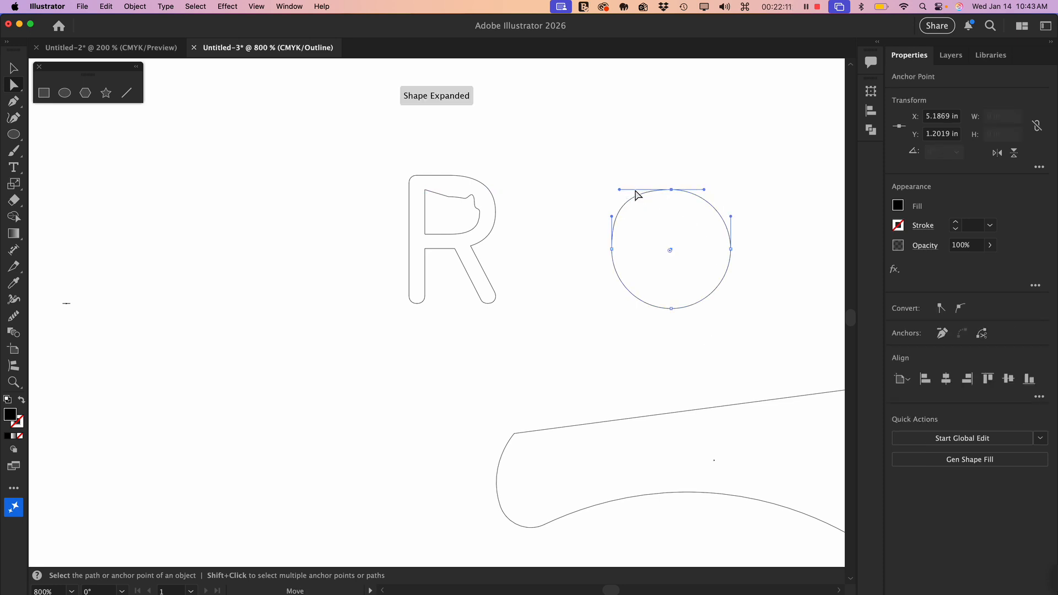
pyautogui.moveTo(703, 191); pyautogui.dragTo(722, 191)
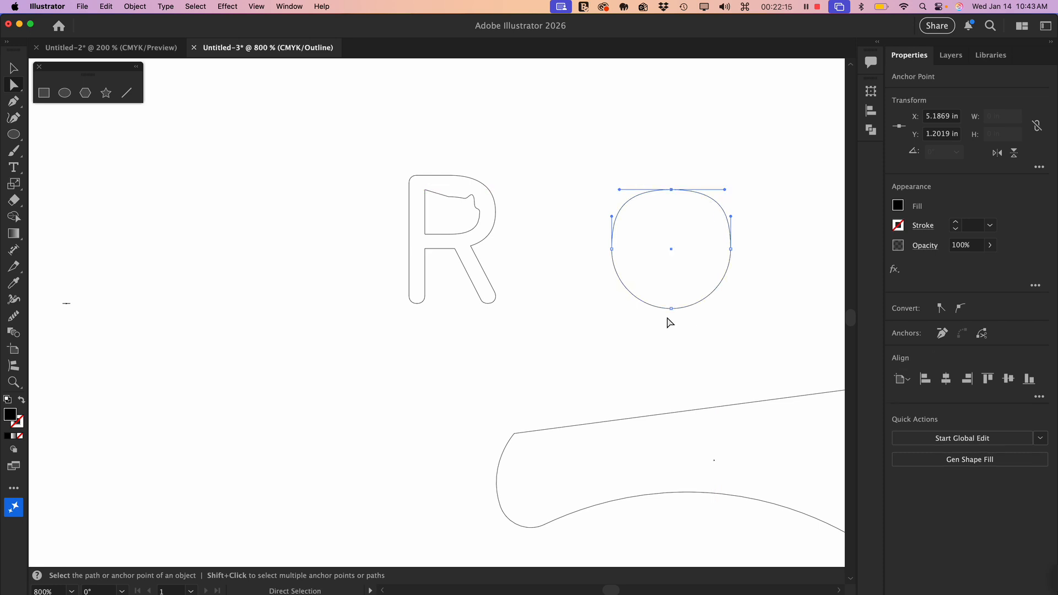
# - Taper the circle's base by pulling its bottom anchor down to about Y 2.07 in and shortening that anchor's handles
pyautogui.click(671, 309)
pyautogui.moveTo(639, 309); pyautogui.dragTo(671, 326)
pyautogui.click(612, 249)
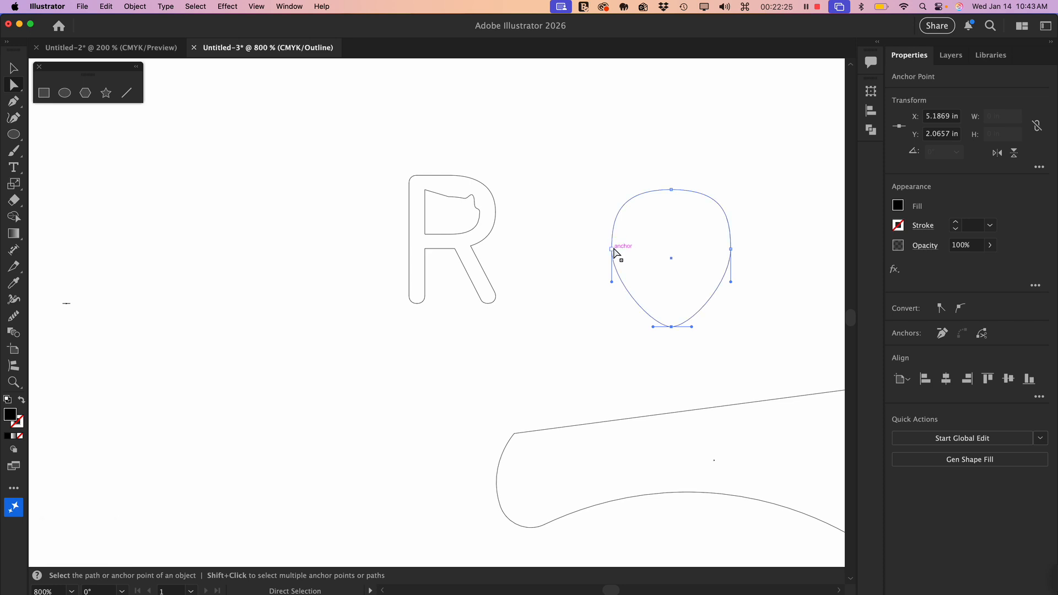
# - Show the anchors of the tapered shape and the R's inner counter, and switch the document from Outline to Preview mode
pyautogui.keyDown('shift'); pyautogui.click(731, 249); pyautogui.keyUp('shift')
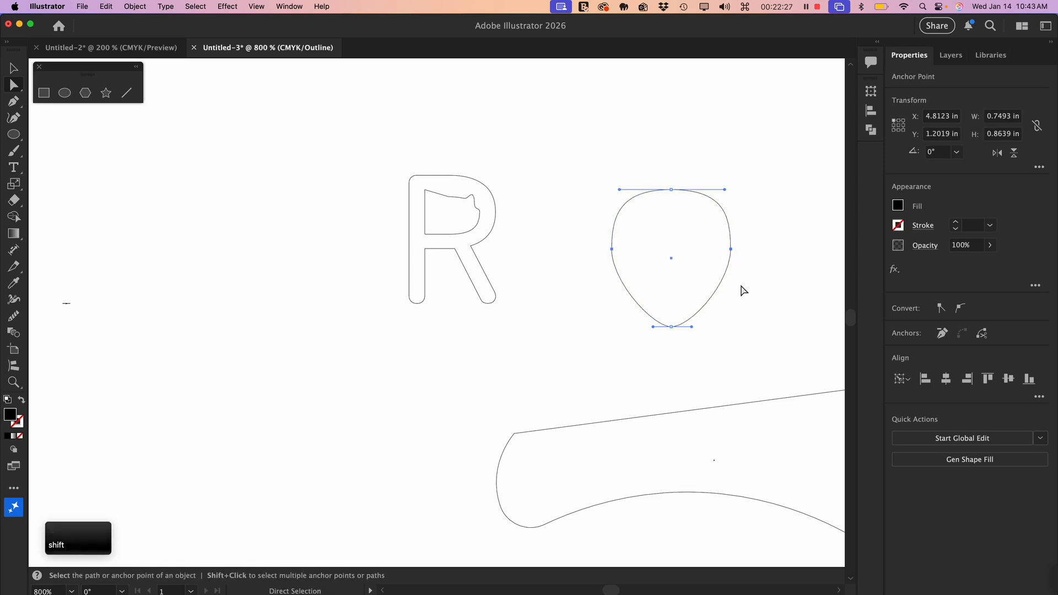
pyautogui.click(483, 251)
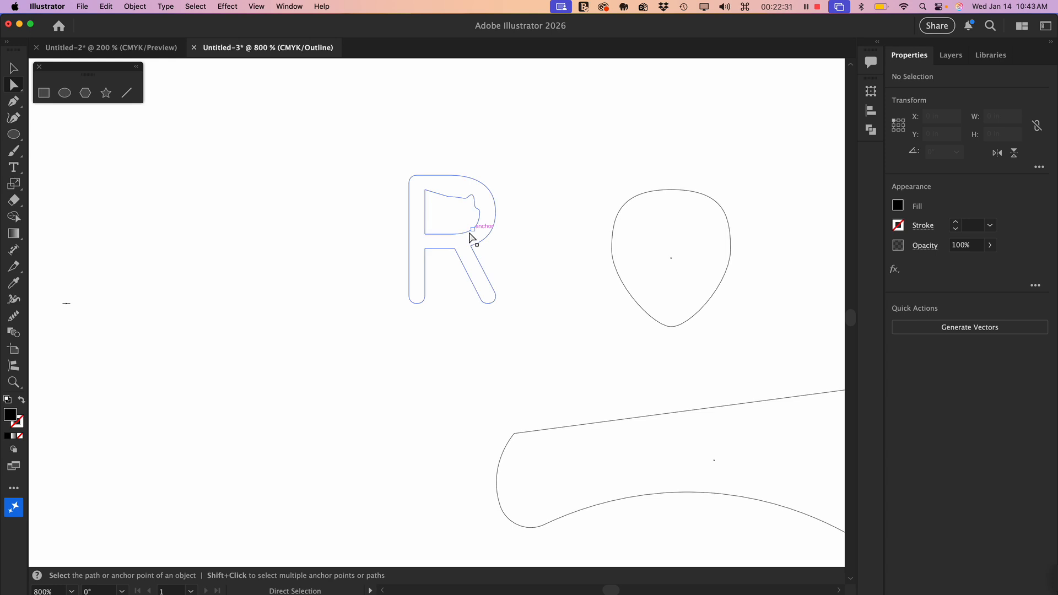
pyautogui.click(474, 232)
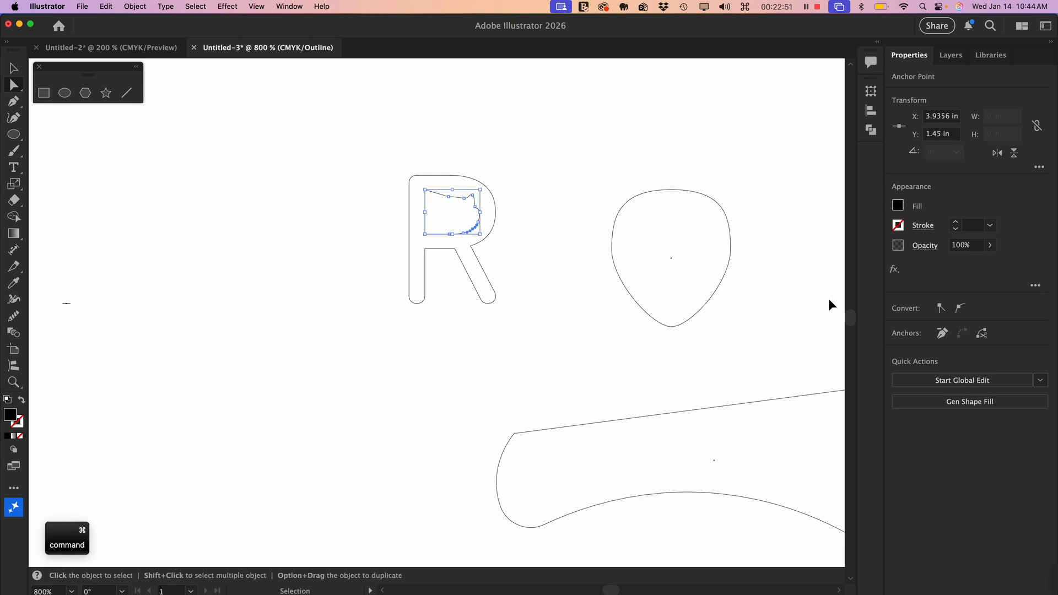
pyautogui.press('super+y')
pyautogui.press('super+y')
pyautogui.press('super+y')
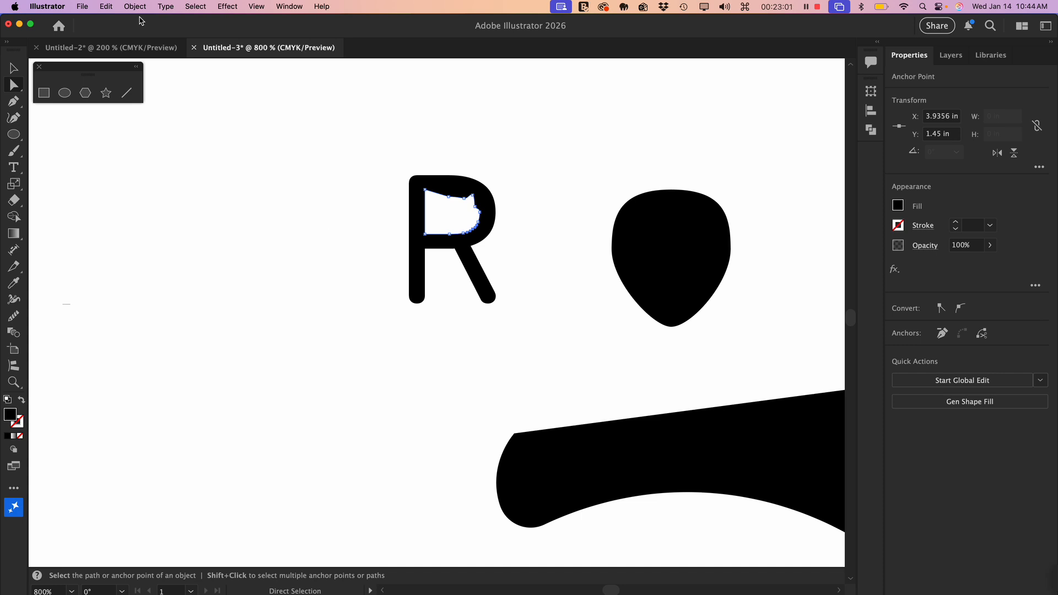
# - Select the R and the tapered shape together as whole objects and move them to about X 2.80, Y 1.04 in
pyautogui.click(17, 68)
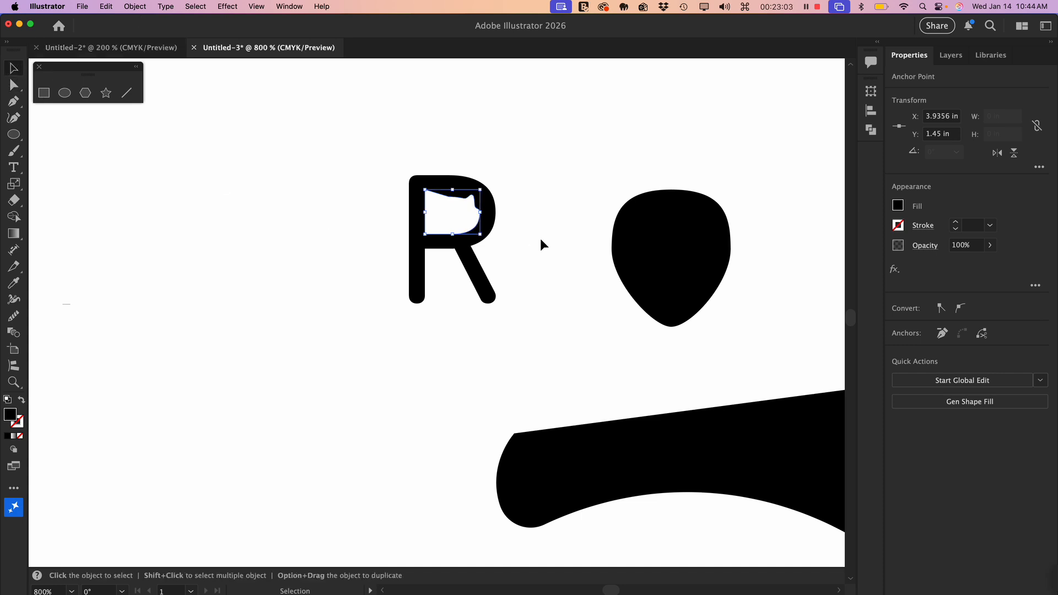
pyautogui.click(529, 243)
pyautogui.click(467, 249)
pyautogui.click(710, 263)
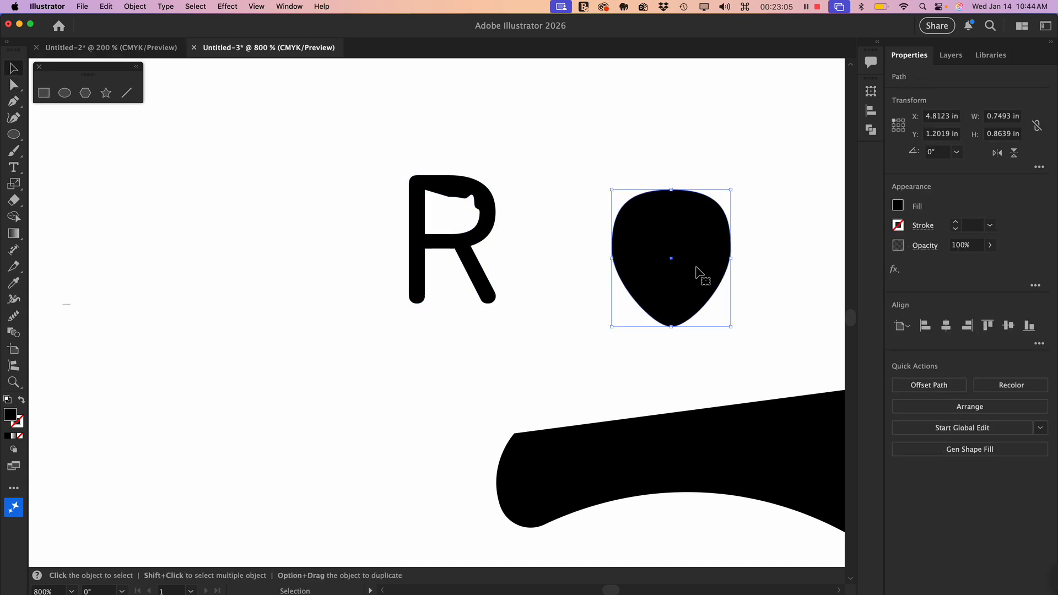
pyautogui.moveTo(394, 132); pyautogui.dragTo(617, 284)
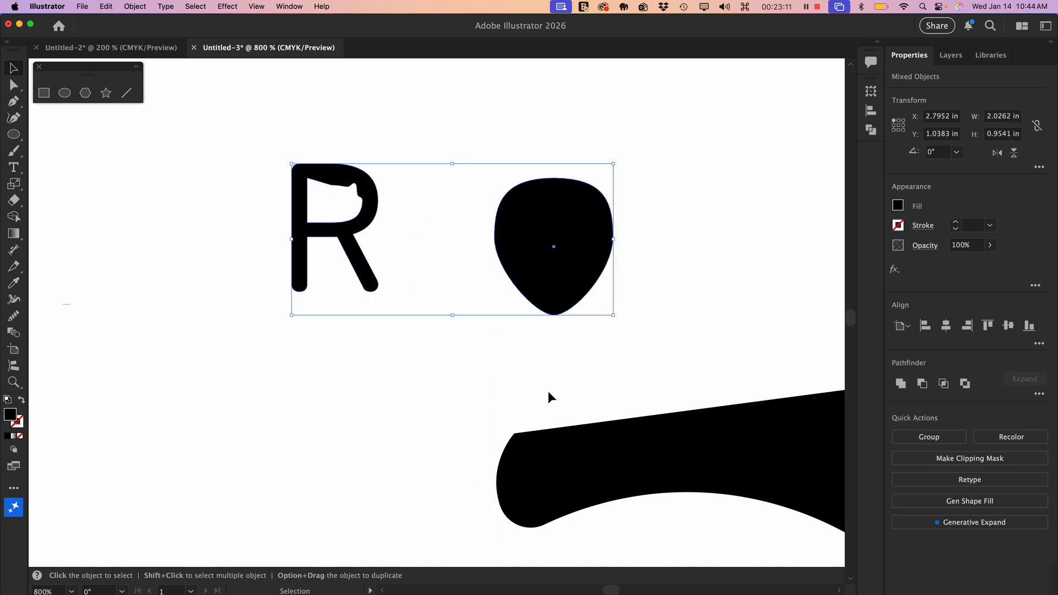
pyautogui.click(554, 358)
pyautogui.moveTo(484, 246); pyautogui.dragTo(339, 341)
pyautogui.press('super')
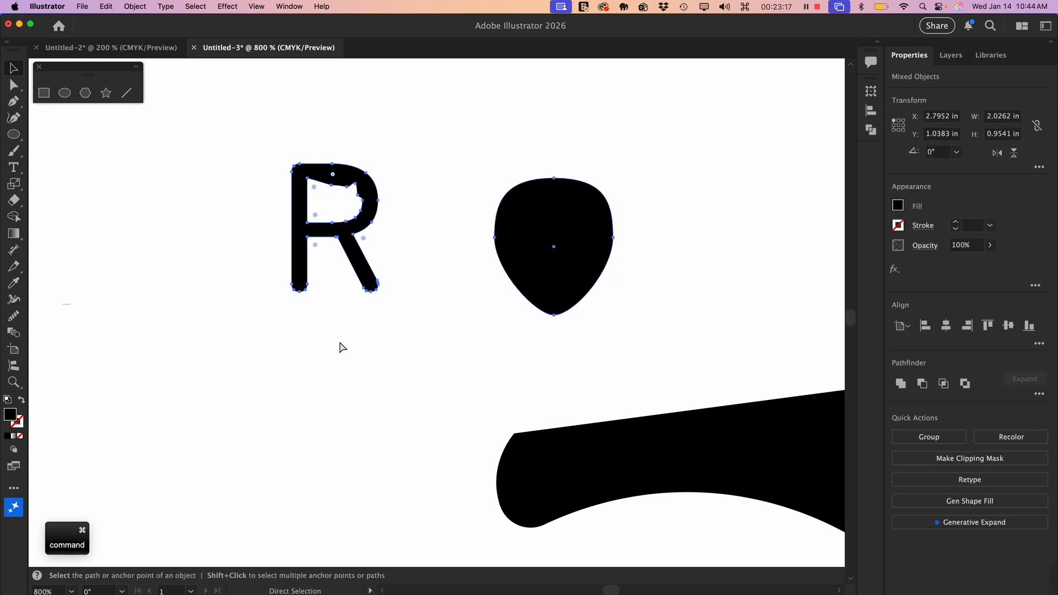
pyautogui.press('super+0')
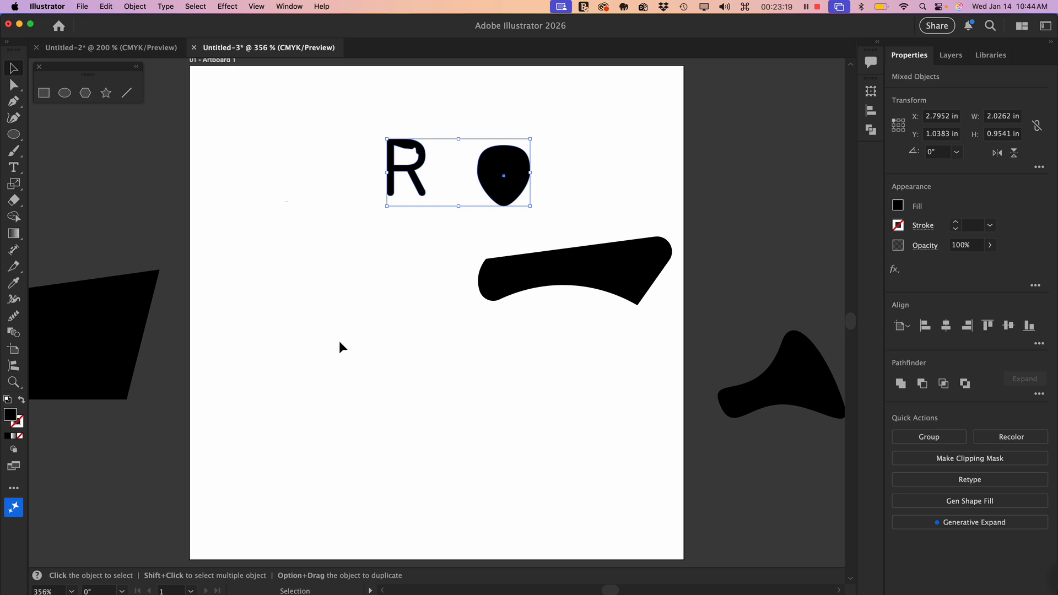